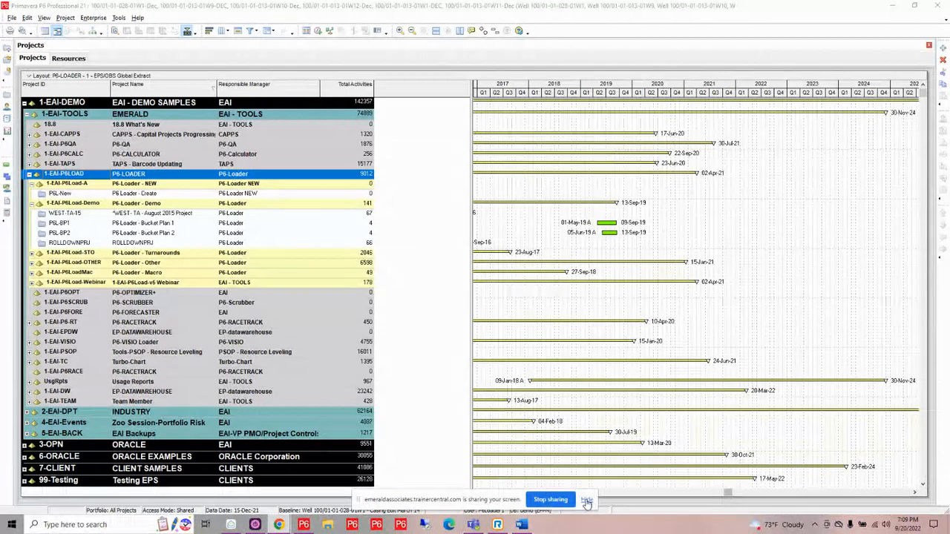
- Examine the list of global calendars through to the Standard 5 Day Workweek entries, then close it
{"action": "left_click", "coordinate": [587, 498]}
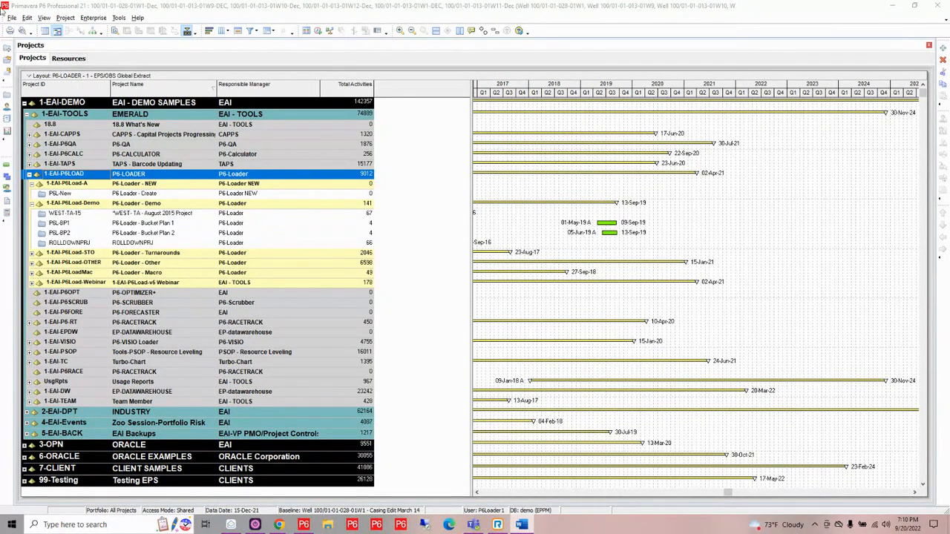
{"action": "left_click", "coordinate": [95, 18]}
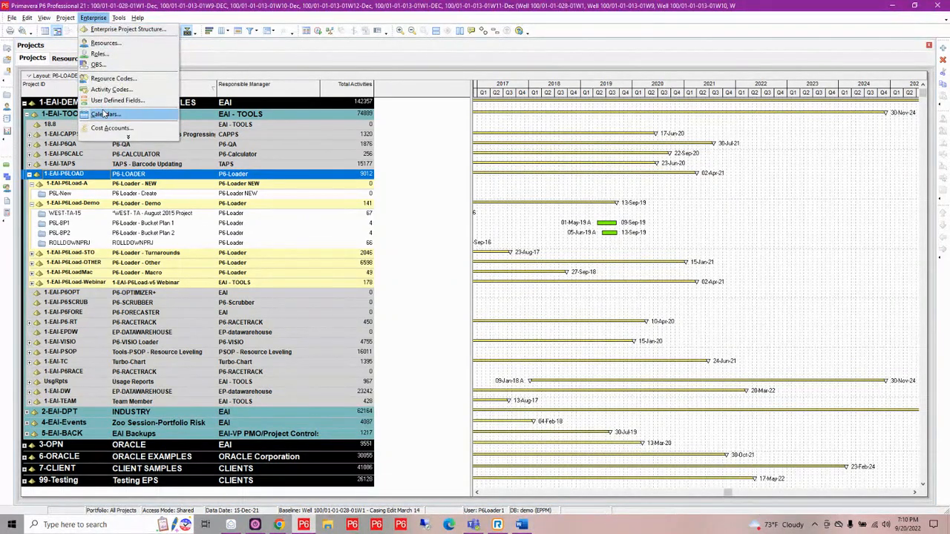
{"action": "left_click", "coordinate": [104, 115]}
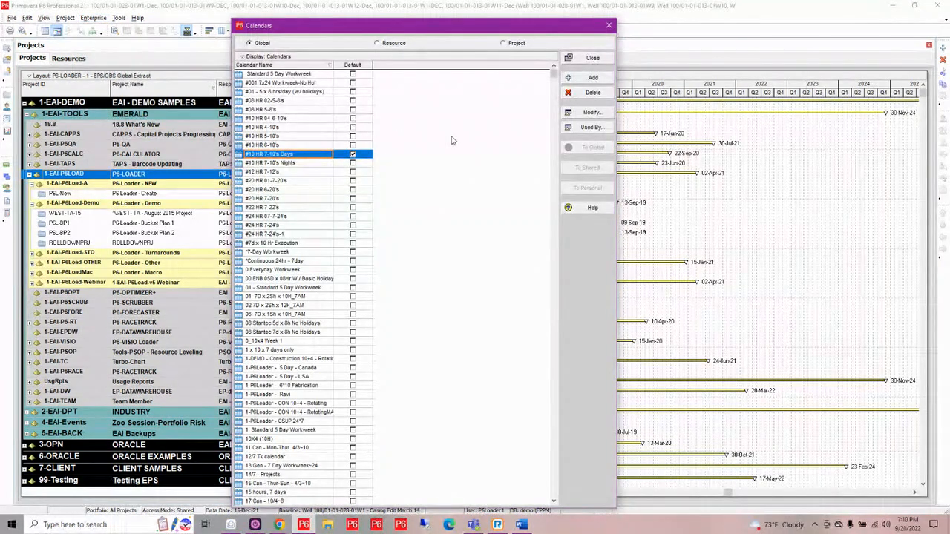
{"action": "scroll", "coordinate": [453, 140], "scroll_direction": "down", "scroll_amount": 4}
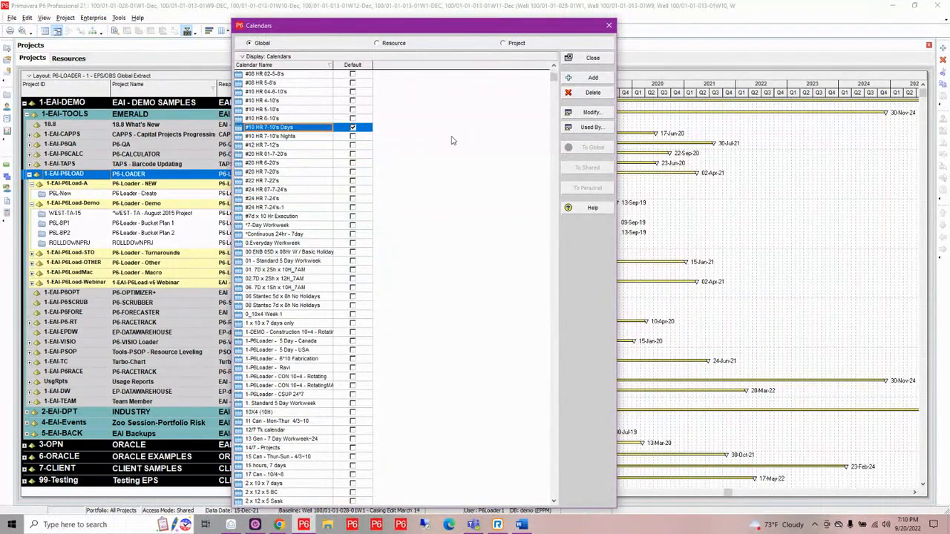
{"action": "left_click_drag", "start_coordinate": [551, 99], "coordinate": [554, 248]}
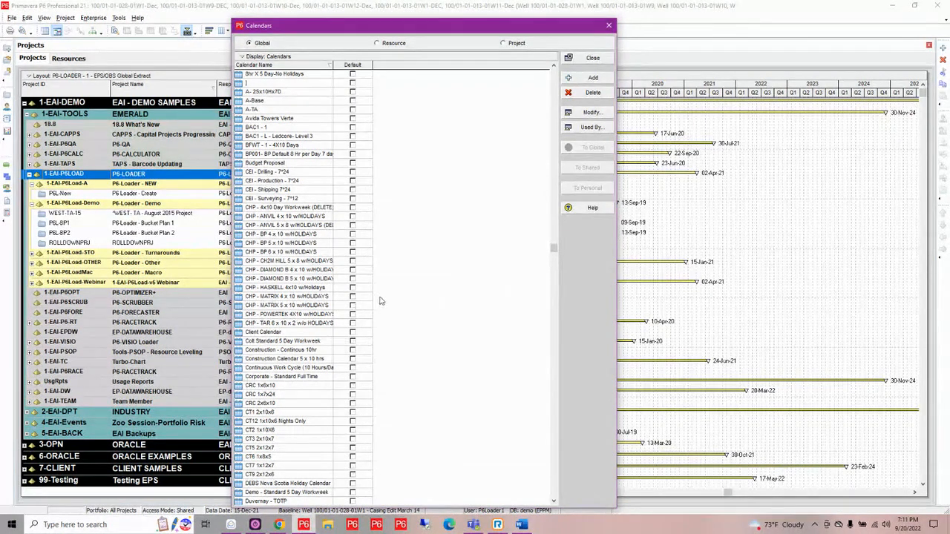
{"action": "scroll", "coordinate": [379, 301], "scroll_direction": "down", "scroll_amount": 10}
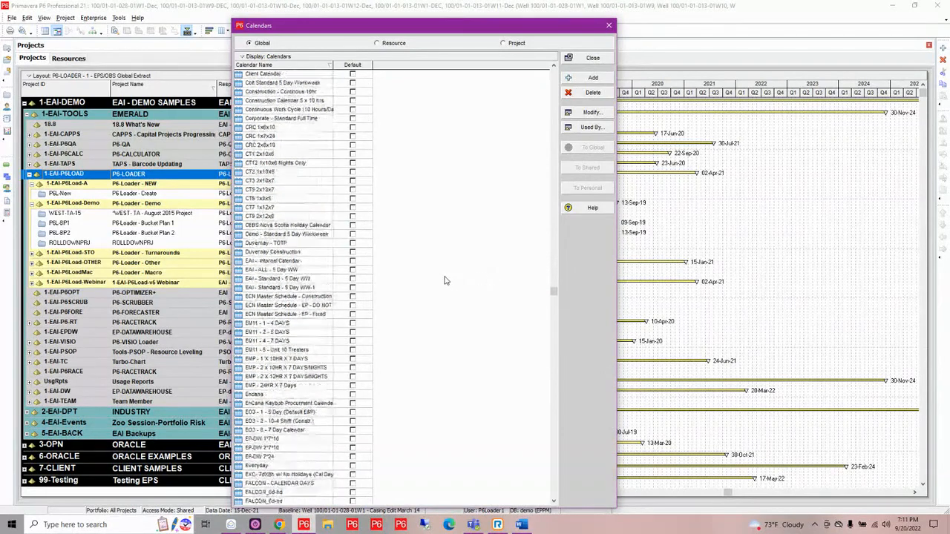
{"action": "scroll", "coordinate": [445, 280], "scroll_direction": "down", "scroll_amount": 3}
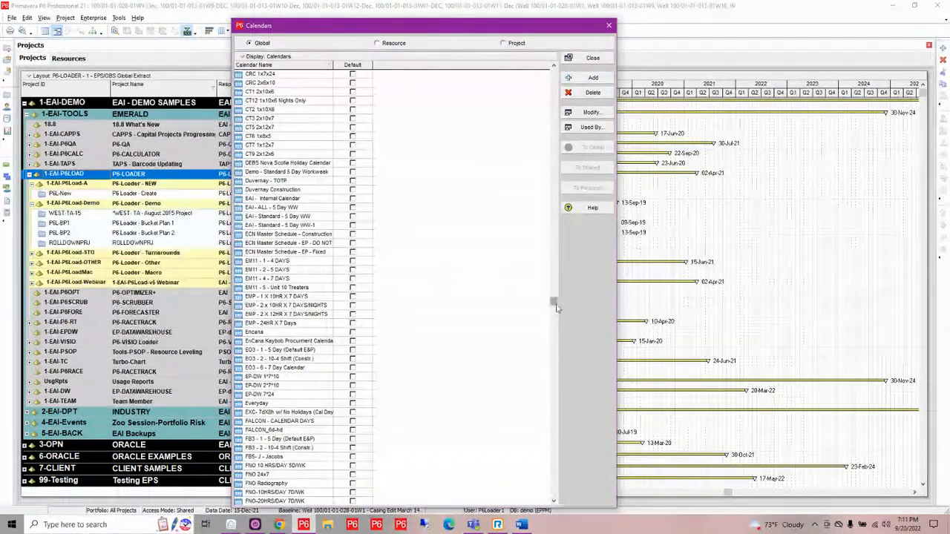
{"action": "left_click_drag", "start_coordinate": [556, 304], "coordinate": [552, 448]}
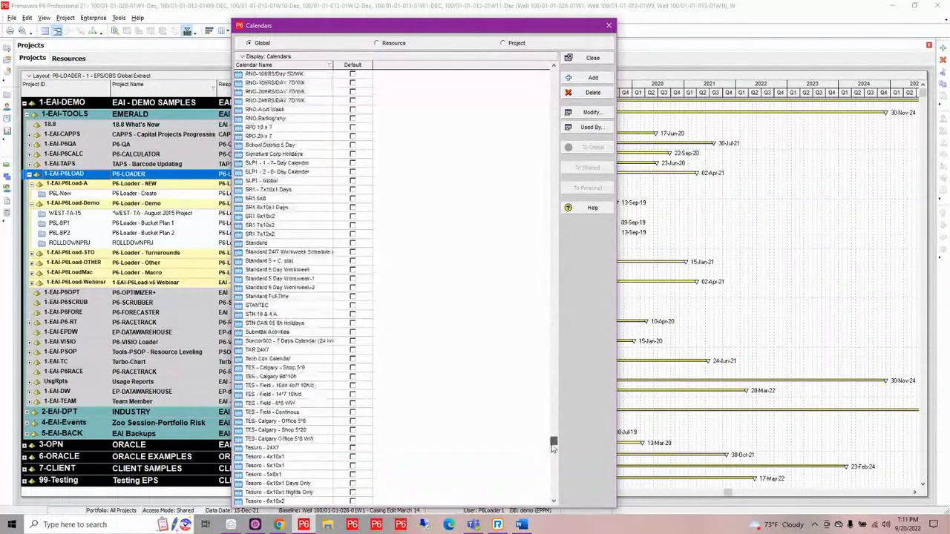
{"action": "left_click", "coordinate": [274, 271]}
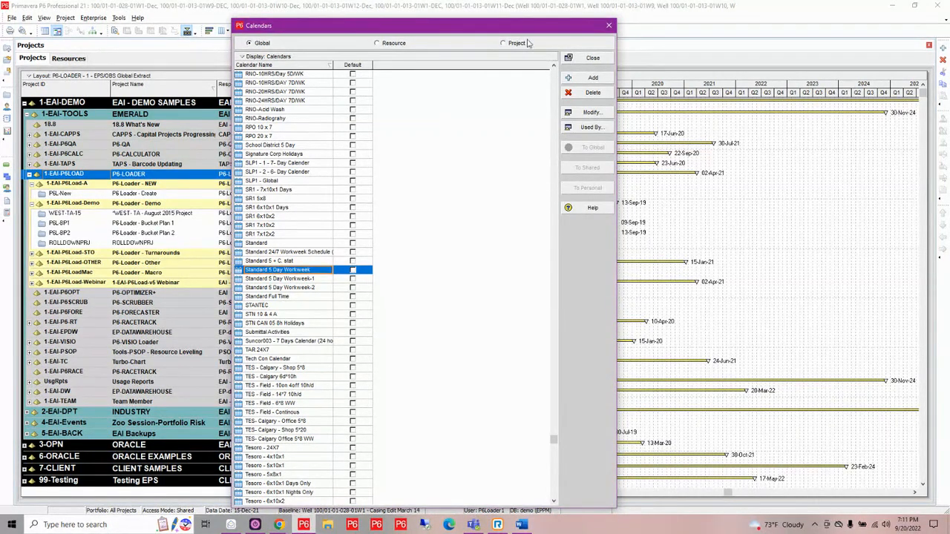
{"action": "left_click", "coordinate": [608, 25]}
- Enlarge the global activity code definitions, examine the listed codes, and close the activity code windows
{"action": "left_click", "coordinate": [93, 17]}
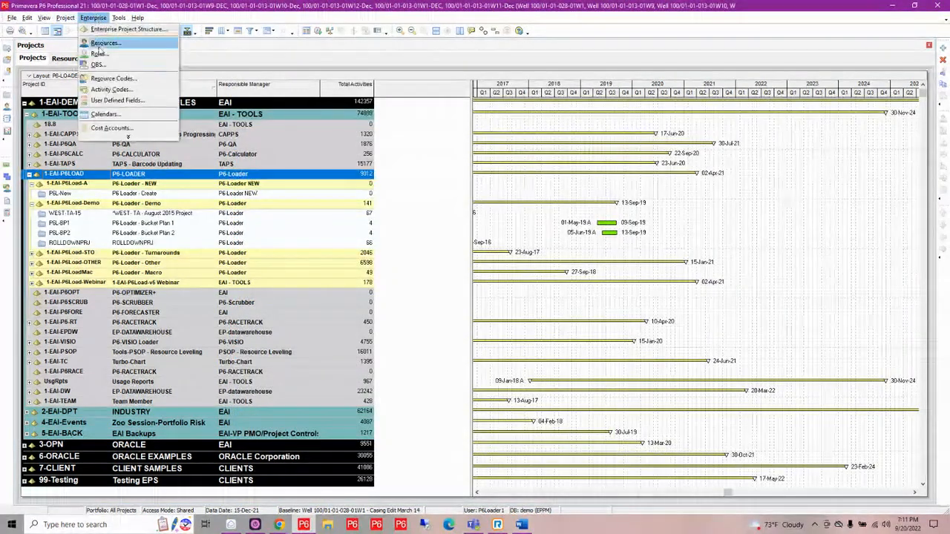
{"action": "left_click", "coordinate": [107, 90]}
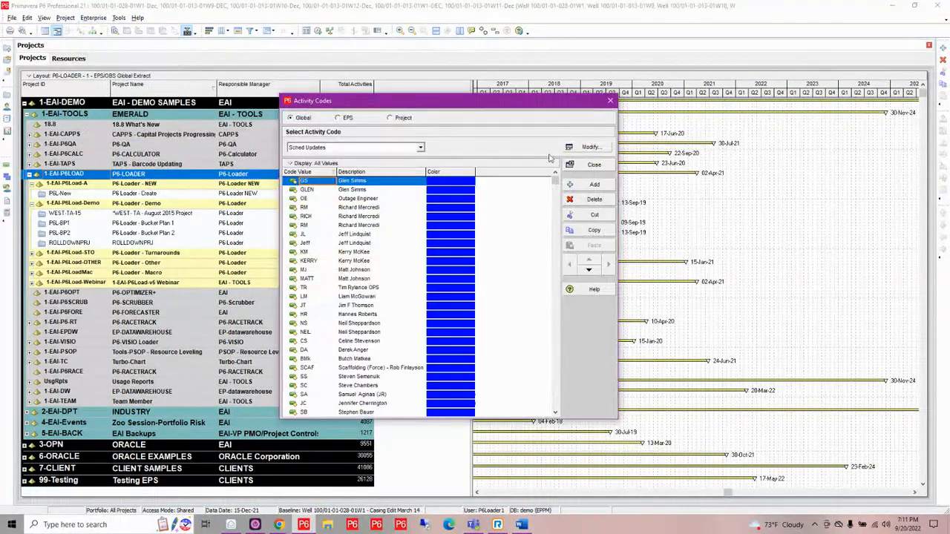
{"action": "left_click", "coordinate": [588, 148]}
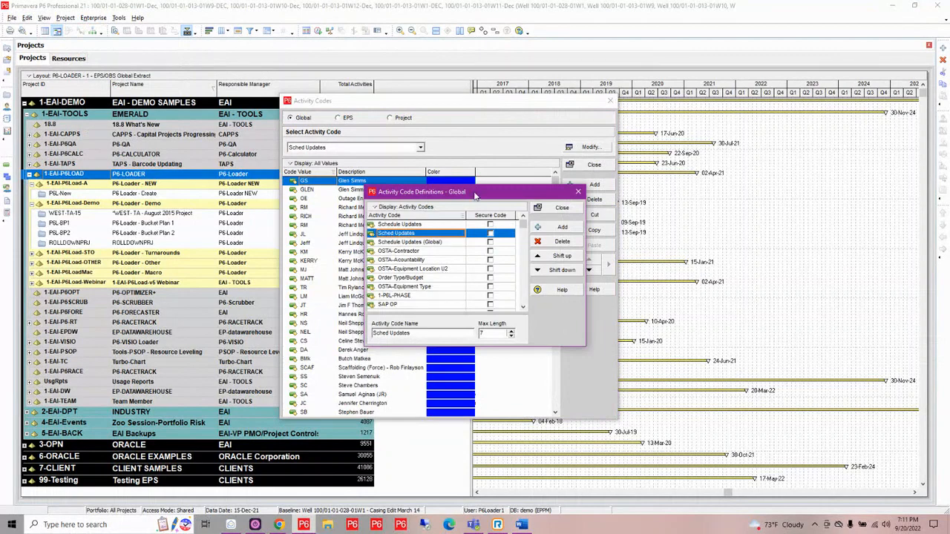
{"action": "left_click_drag", "start_coordinate": [483, 181], "coordinate": [483, 20]}
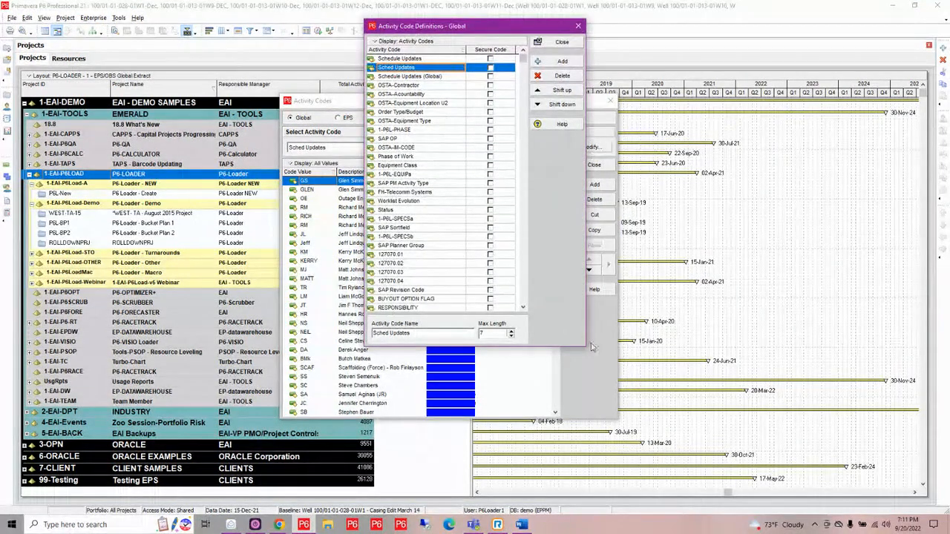
{"action": "left_click_drag", "start_coordinate": [561, 346], "coordinate": [561, 450]}
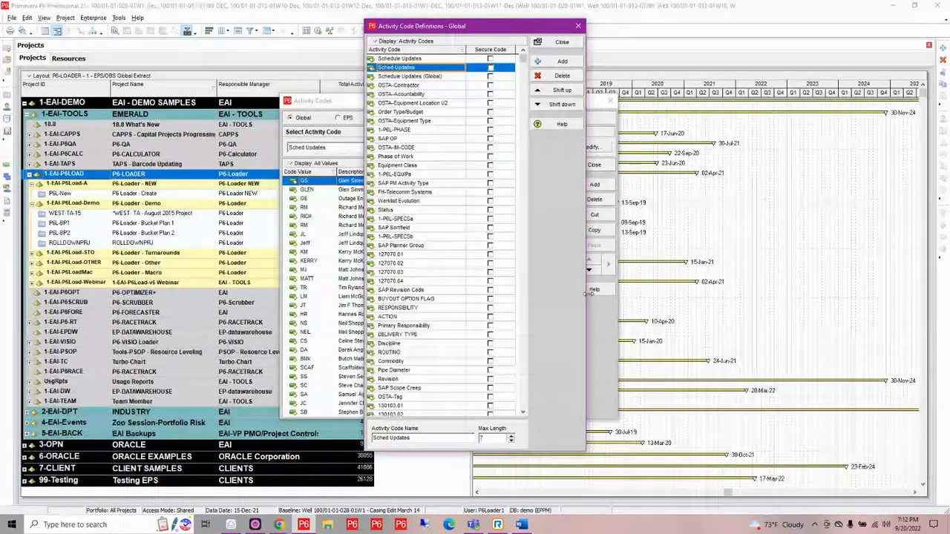
{"action": "left_click_drag", "start_coordinate": [585, 296], "coordinate": [713, 282]}
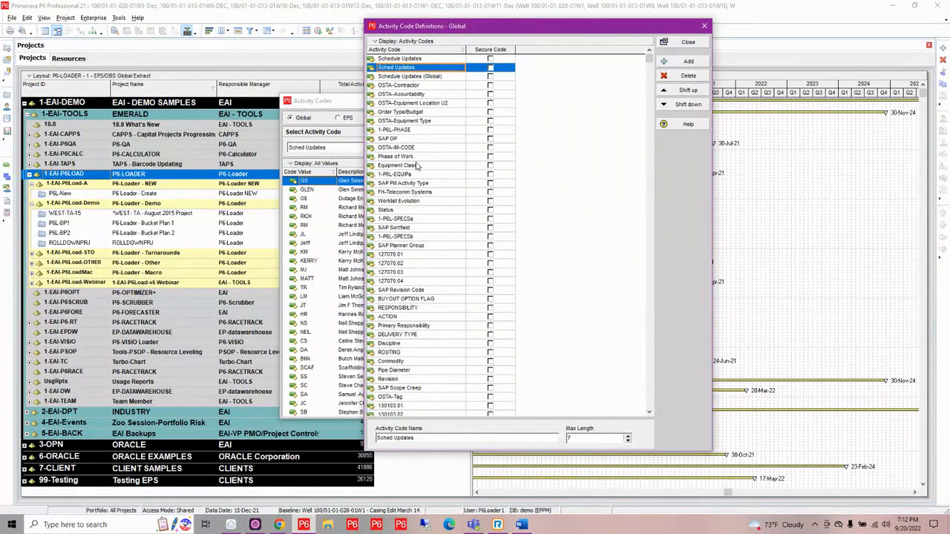
{"action": "scroll", "coordinate": [417, 165], "scroll_direction": "down", "scroll_amount": 2}
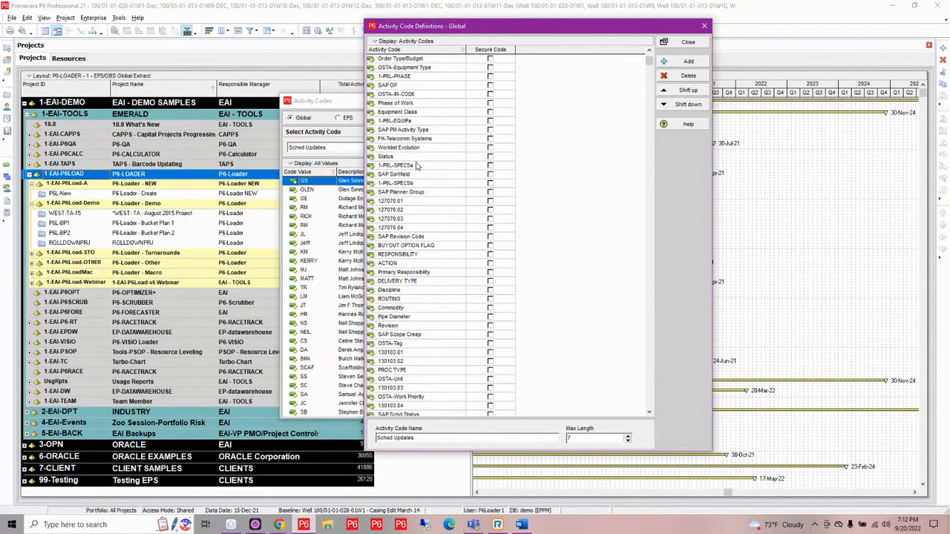
{"action": "left_click", "coordinate": [704, 26]}
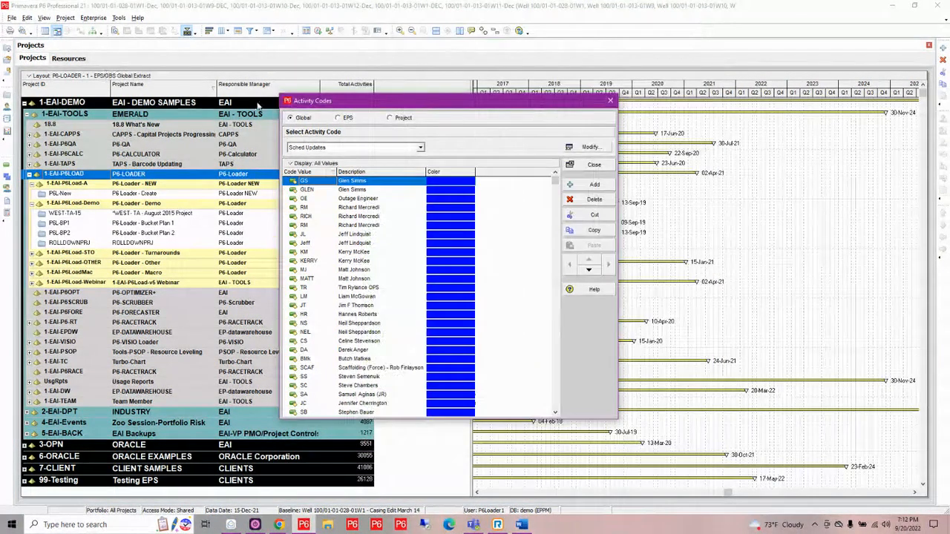
{"action": "left_click", "coordinate": [610, 101]}
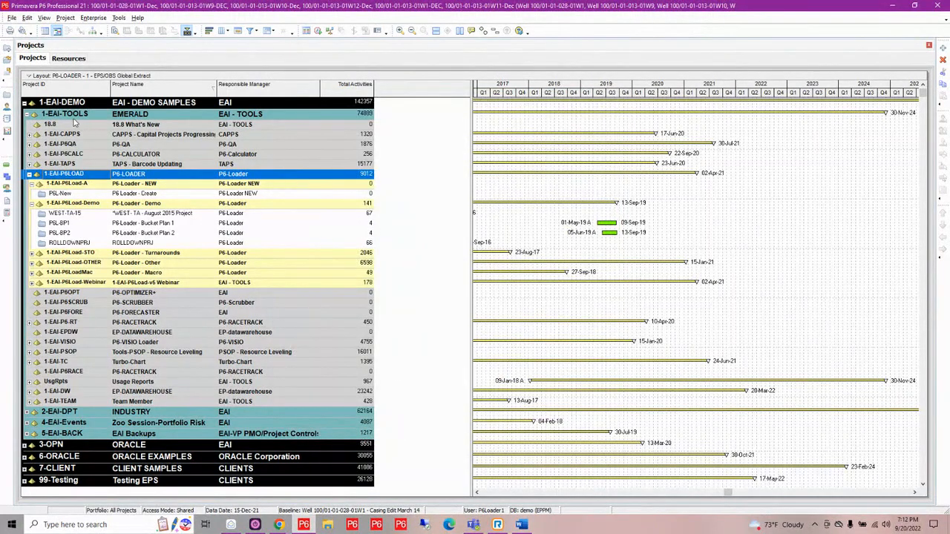
- Examine the full resource list, including resource IDs, types and assigned calendars
{"action": "left_click", "coordinate": [69, 57]}
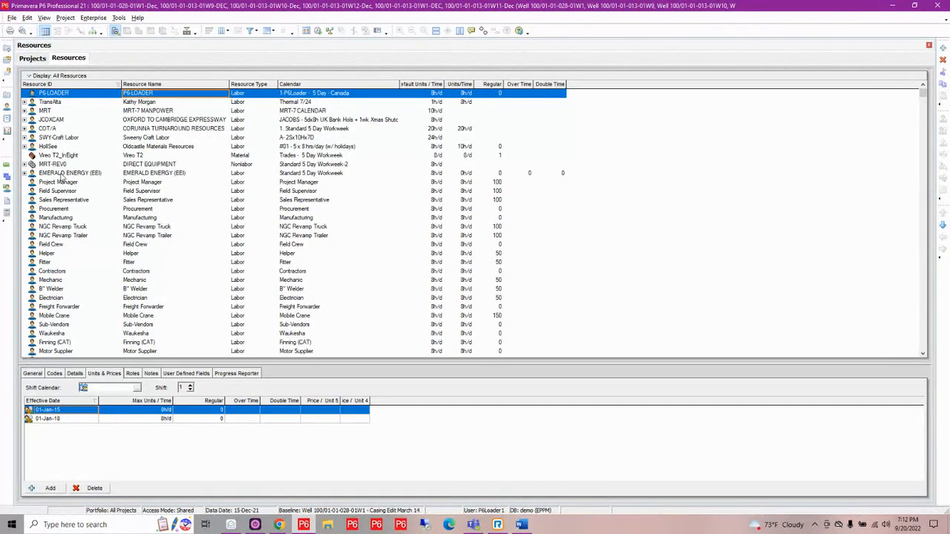
{"action": "scroll", "coordinate": [178, 220], "scroll_direction": "down", "scroll_amount": 2}
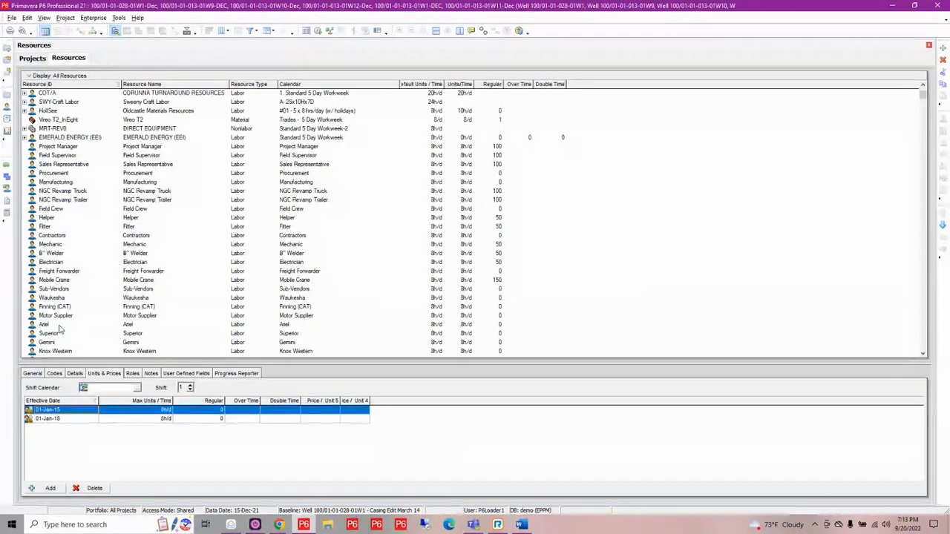
{"action": "scroll", "coordinate": [59, 328], "scroll_direction": "down", "scroll_amount": 4}
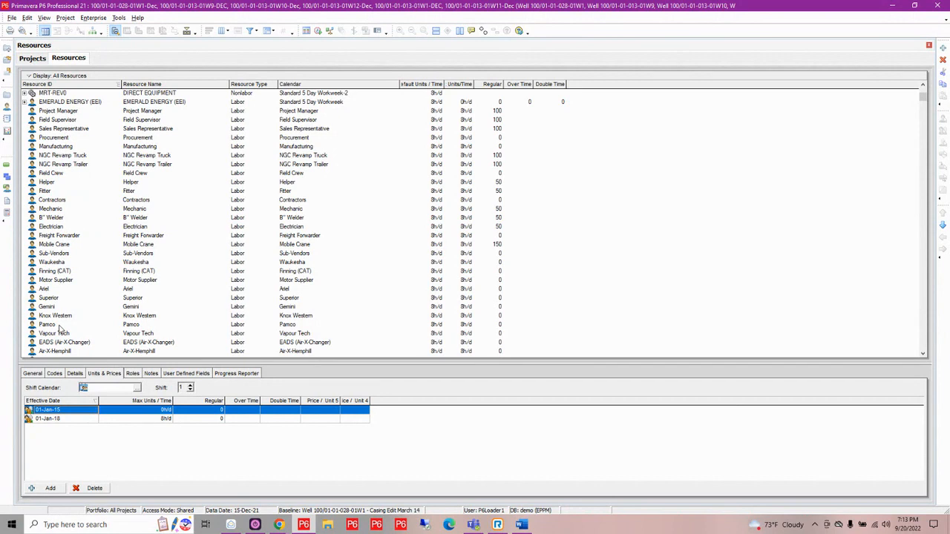
{"action": "scroll", "coordinate": [60, 328], "scroll_direction": "down", "scroll_amount": 10}
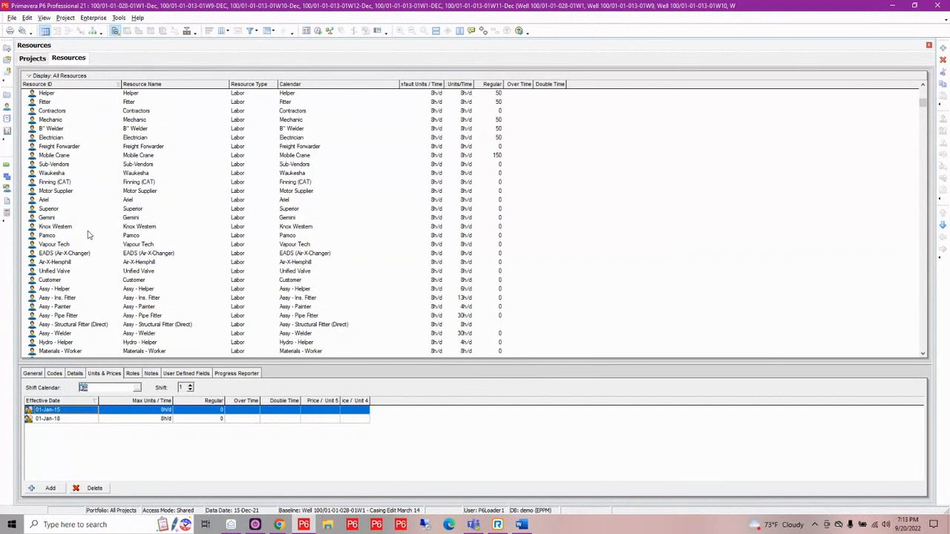
{"action": "scroll", "coordinate": [88, 235], "scroll_direction": "down", "scroll_amount": 2}
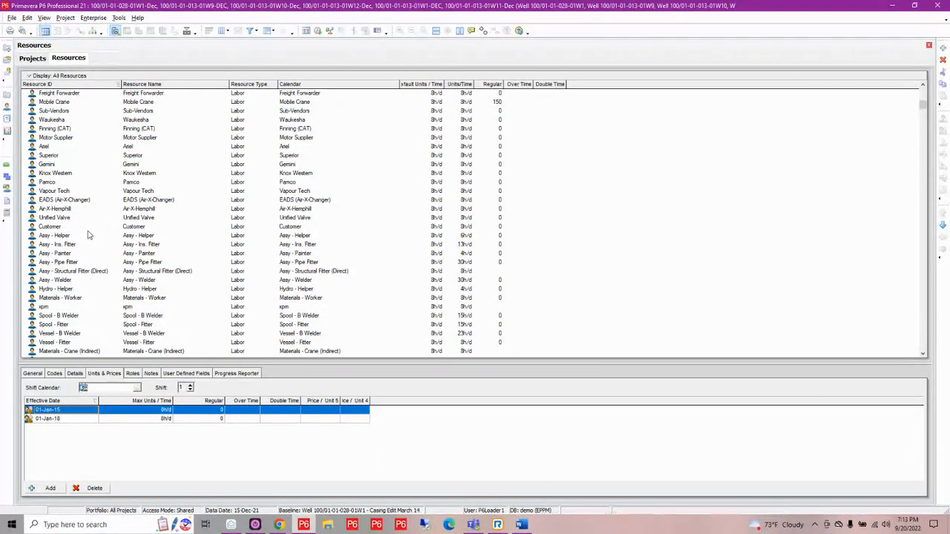
{"action": "scroll", "coordinate": [87, 235], "scroll_direction": "up", "scroll_amount": 7}
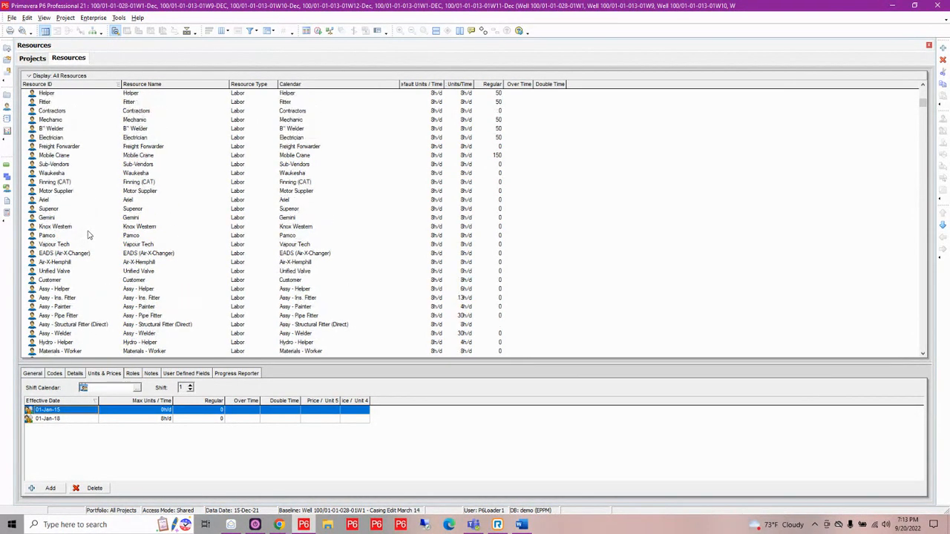
{"action": "scroll", "coordinate": [88, 234], "scroll_direction": "down", "scroll_amount": 7}
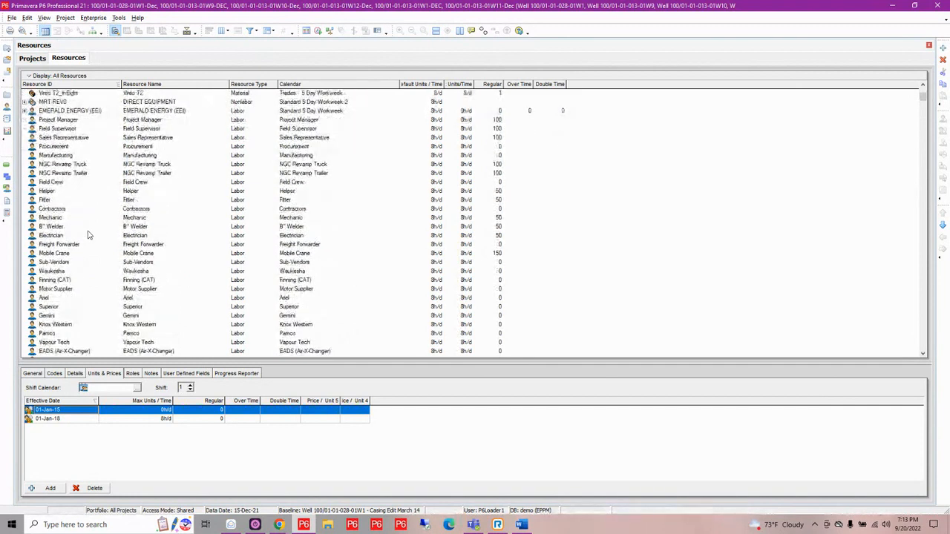
{"action": "scroll", "coordinate": [87, 235], "scroll_direction": "down", "scroll_amount": 7}
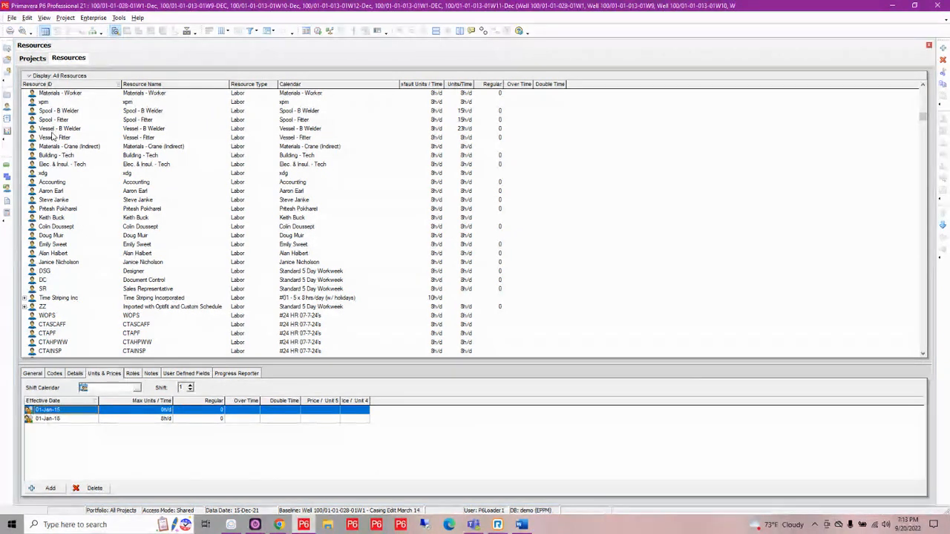
- Set up a Primavera PM (XER) project import with Create New Project under 6-ORACLE, proceeding to the update options
{"action": "left_click", "coordinate": [9, 18]}
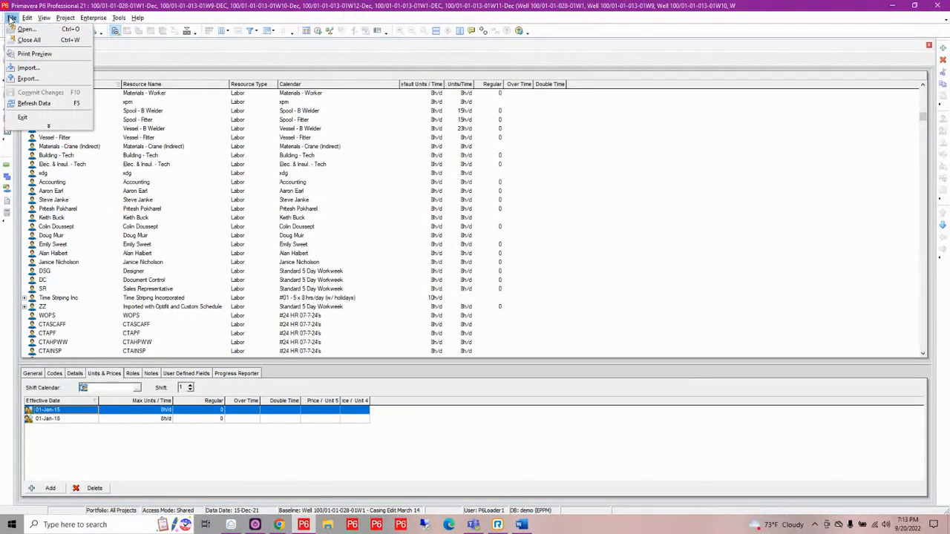
{"action": "left_click", "coordinate": [28, 68]}
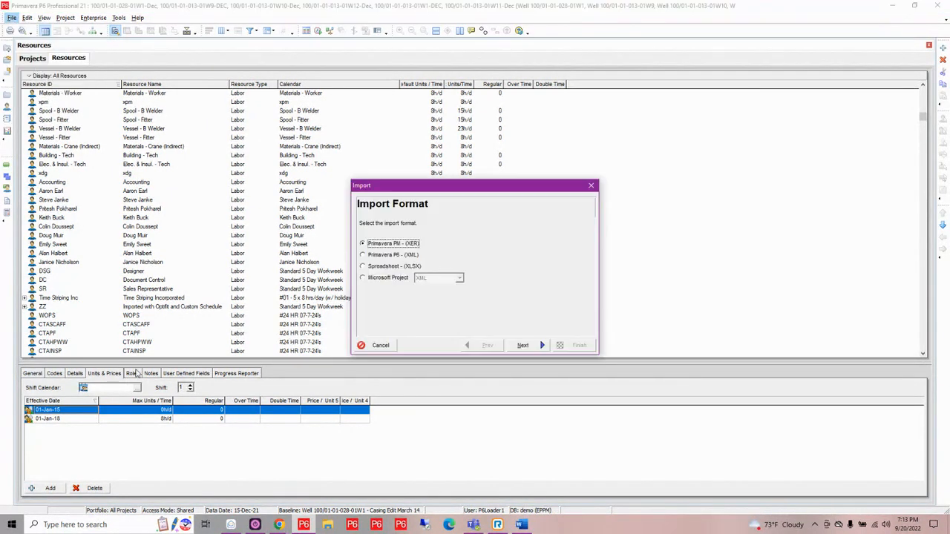
{"action": "left_click", "coordinate": [528, 346]}
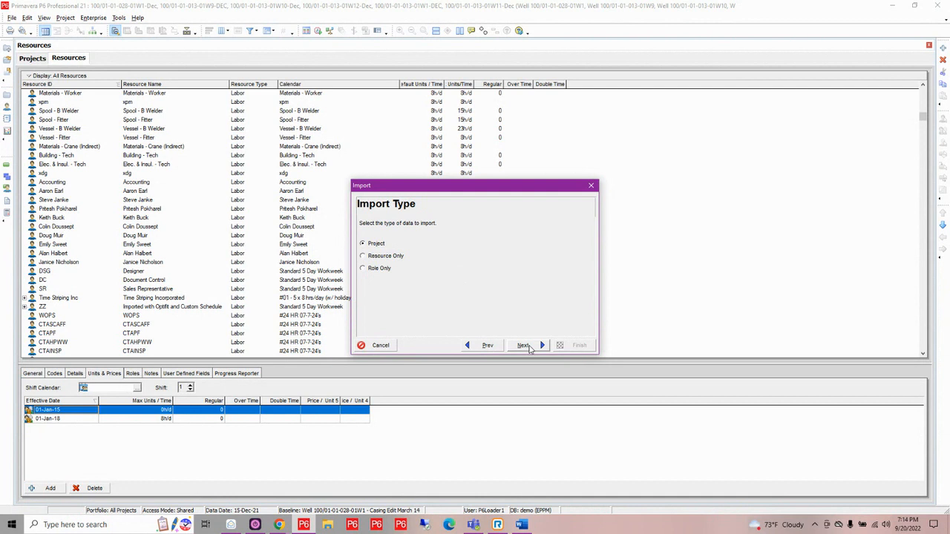
{"action": "left_click", "coordinate": [529, 346]}
{"action": "left_click", "coordinate": [524, 345]}
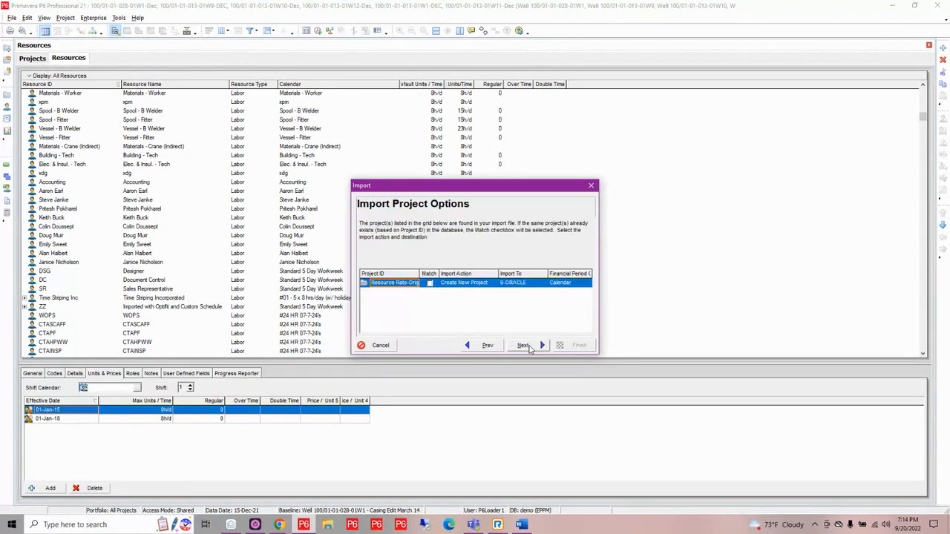
{"action": "left_click", "coordinate": [527, 347]}
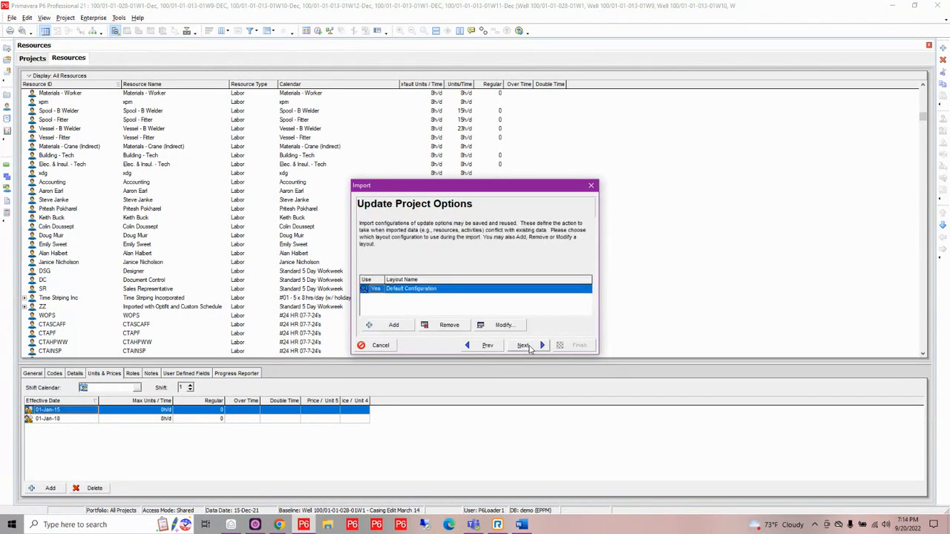
- Review the Default Configuration's import actions for activity, global and project data in an enlarged window, and accept them
{"action": "left_click", "coordinate": [502, 325]}
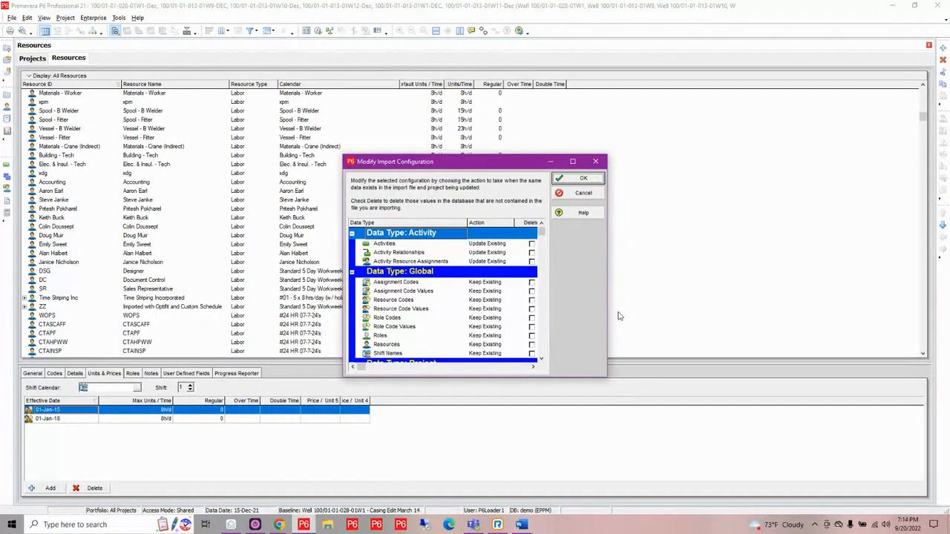
{"action": "left_click_drag", "start_coordinate": [606, 290], "coordinate": [688, 289]}
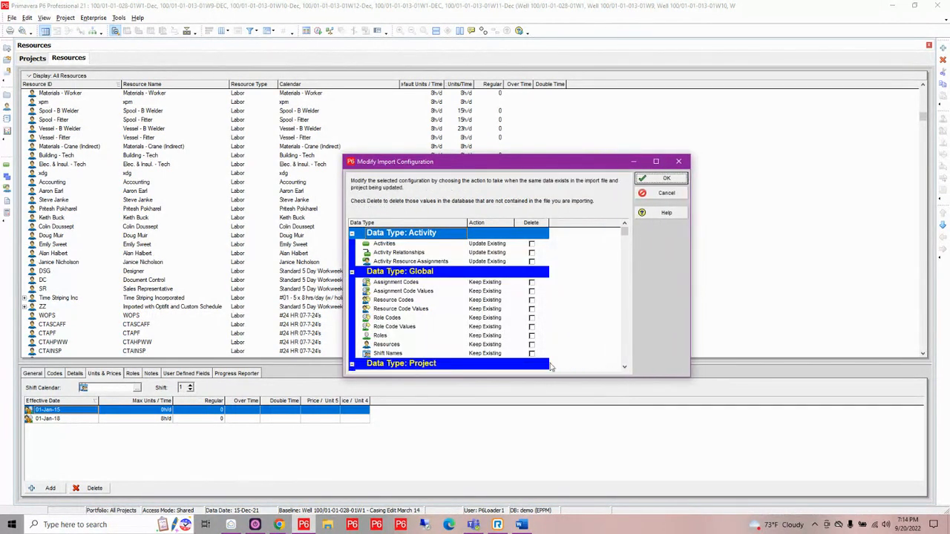
{"action": "left_click_drag", "start_coordinate": [496, 377], "coordinate": [500, 454]}
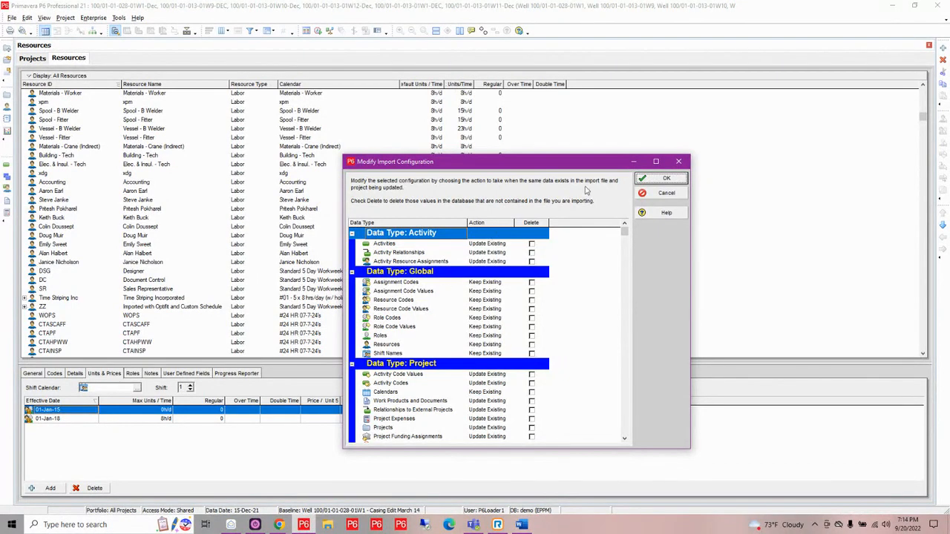
{"action": "left_click", "coordinate": [662, 179]}
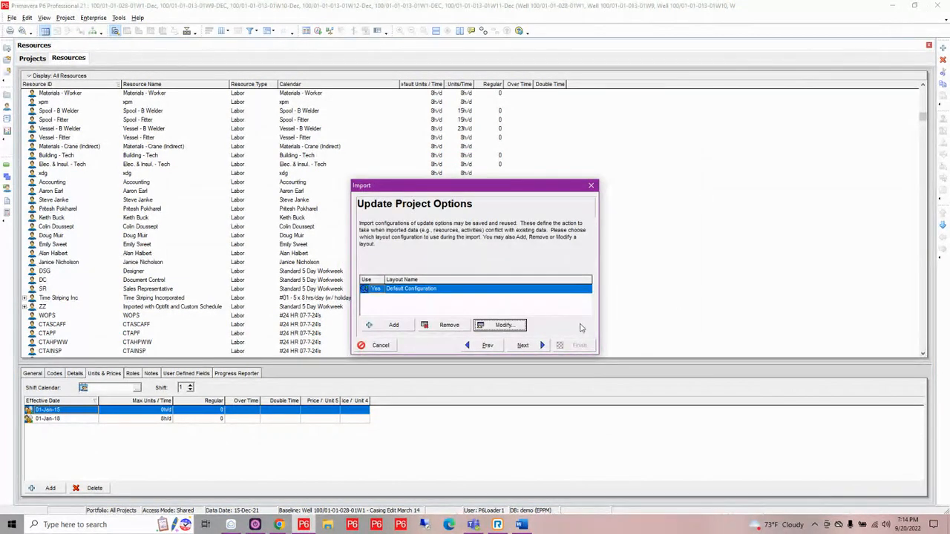
- Cancel the project import and exit the open Primavera P6 session
{"action": "left_click", "coordinate": [363, 351]}
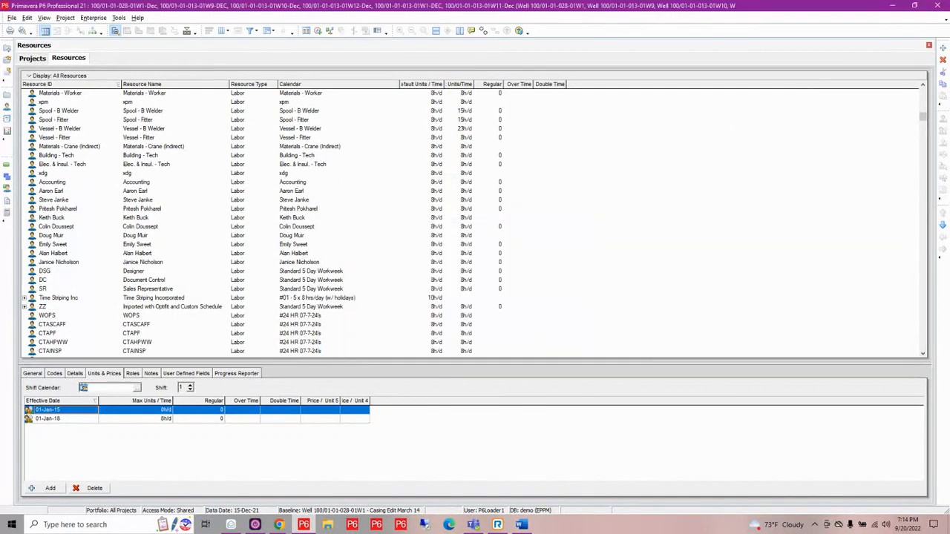
{"action": "left_click", "coordinate": [938, 5]}
{"action": "left_click", "coordinate": [451, 280]}
- Start Primavera P6 Professional 20, enter the account password, expand the advanced login options and connect
{"action": "left_click", "coordinate": [304, 525]}
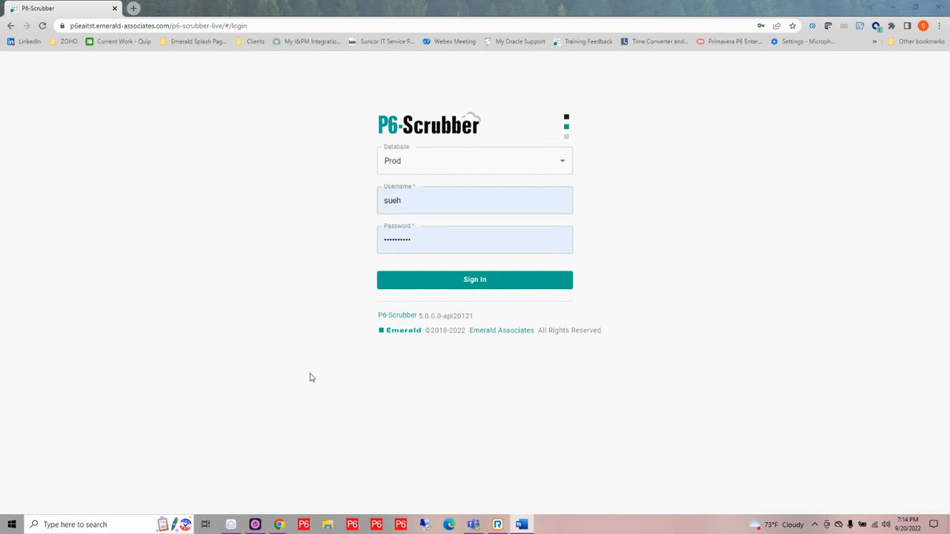
{"action": "left_click", "coordinate": [403, 157]}
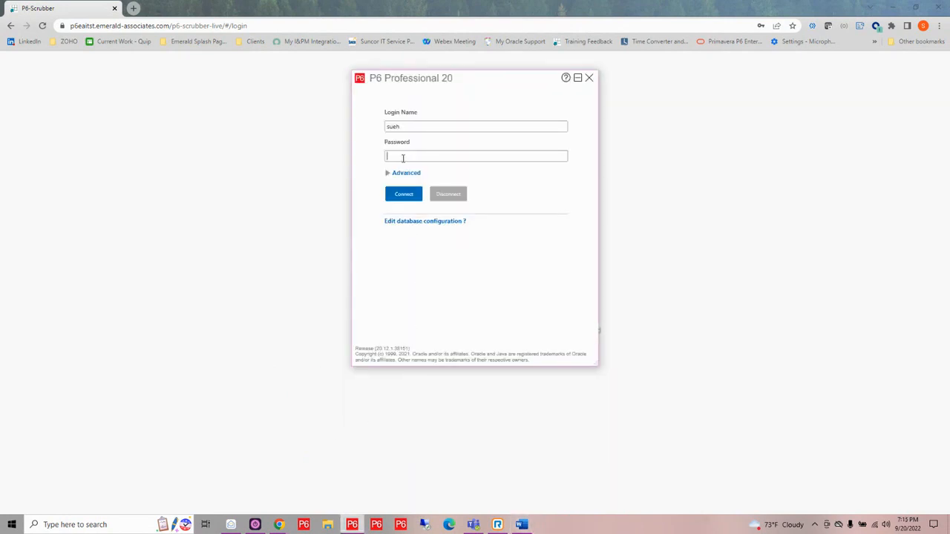
{"action": "type", "text": "**********"}
{"action": "left_click", "coordinate": [387, 174]}
{"action": "left_click", "coordinate": [405, 263]}
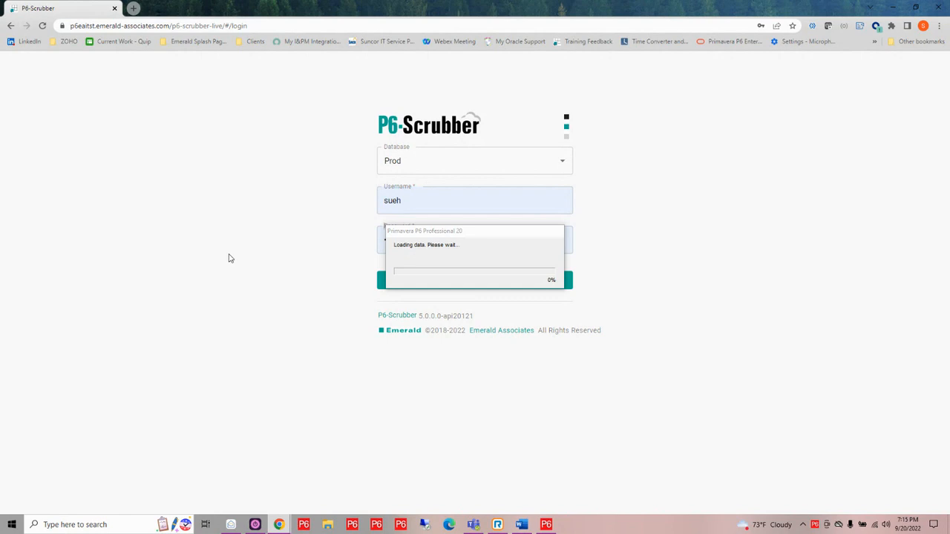
- Check the available databases on the P6-Scrubber login page, keep Prod selected and sign in with the prefilled credentials
{"action": "left_click", "coordinate": [565, 163]}
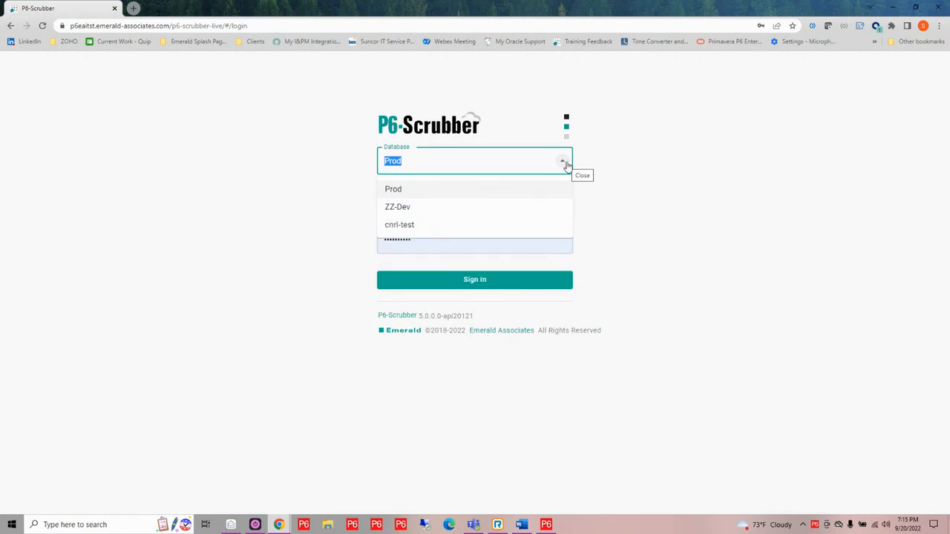
{"action": "left_click", "coordinate": [565, 163]}
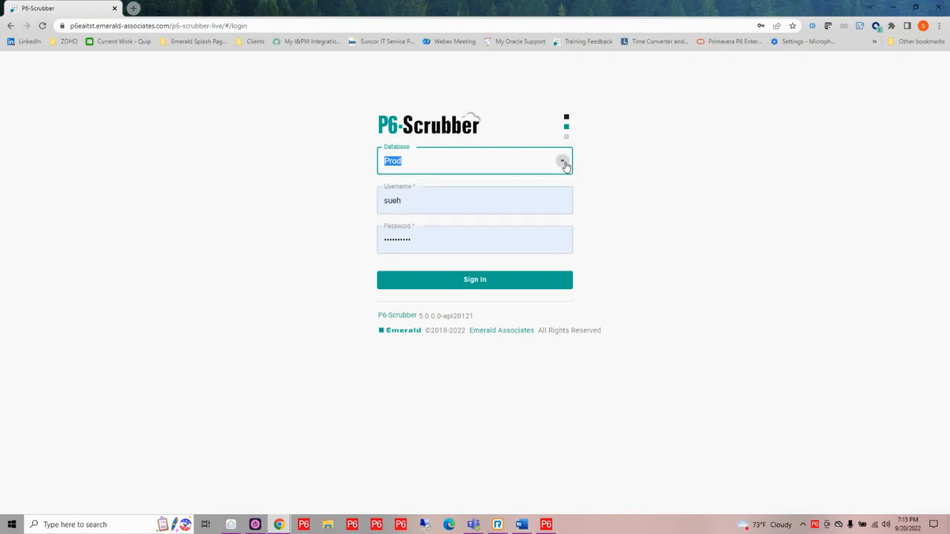
{"action": "left_click", "coordinate": [509, 285]}
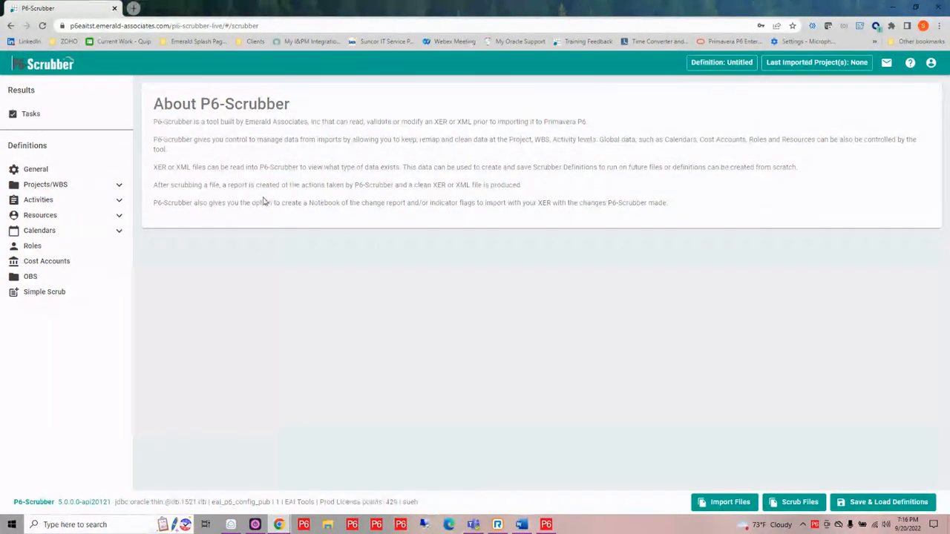
- Expand the Projects/WBS, Activities, Resources and Calendars definition groups to show their subcategories
{"action": "left_click", "coordinate": [118, 186]}
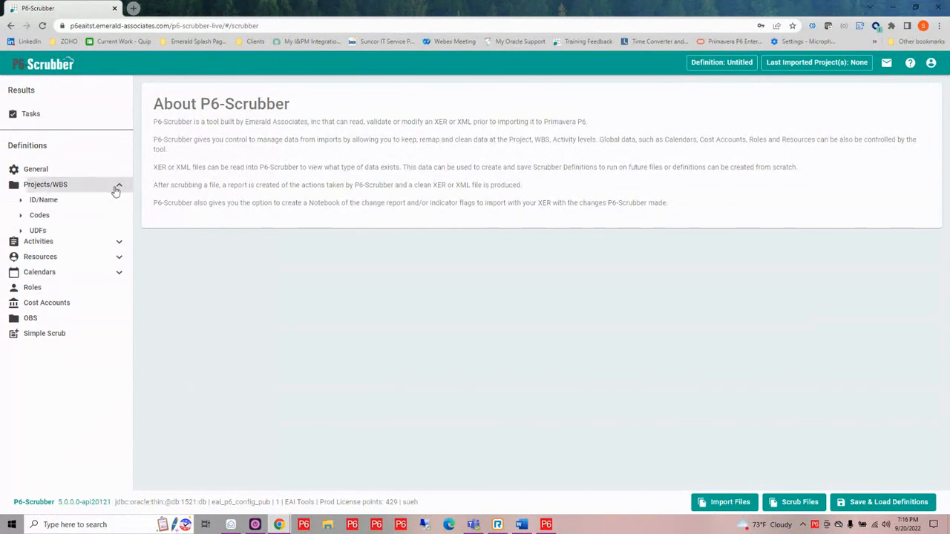
{"action": "left_click", "coordinate": [119, 247]}
{"action": "left_click", "coordinate": [119, 309]}
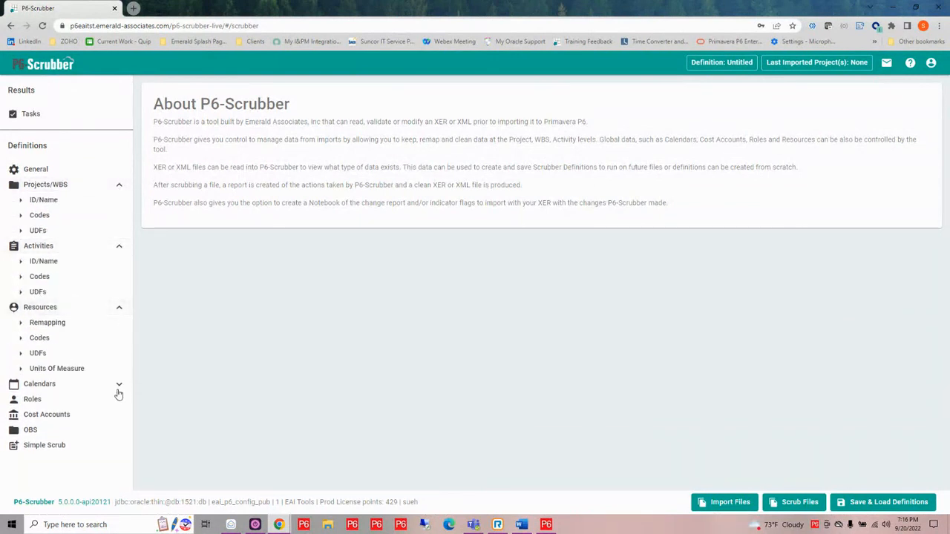
{"action": "left_click", "coordinate": [118, 386]}
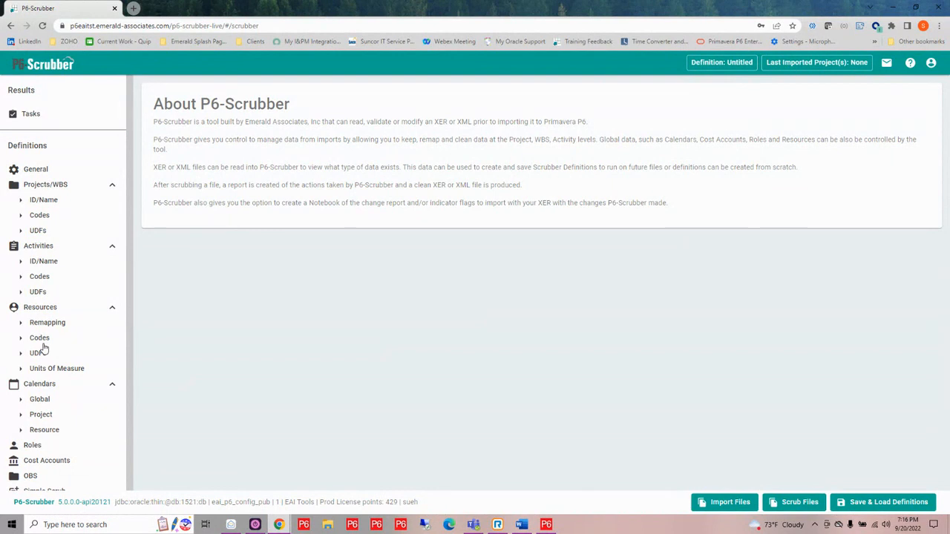
- Enable activity code scrubbing and add a global code type named Vendor
{"action": "left_click", "coordinate": [40, 278]}
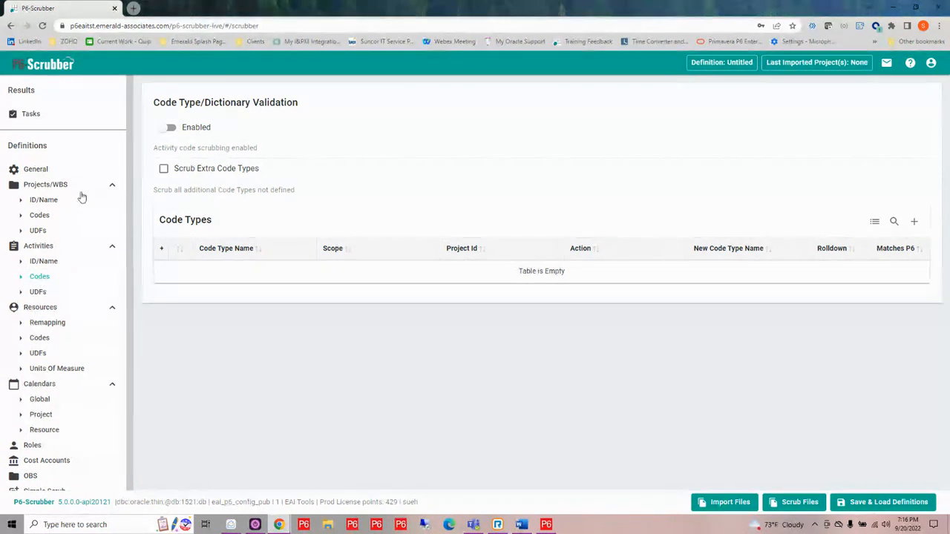
{"action": "left_click", "coordinate": [167, 129]}
{"action": "left_click", "coordinate": [914, 221]}
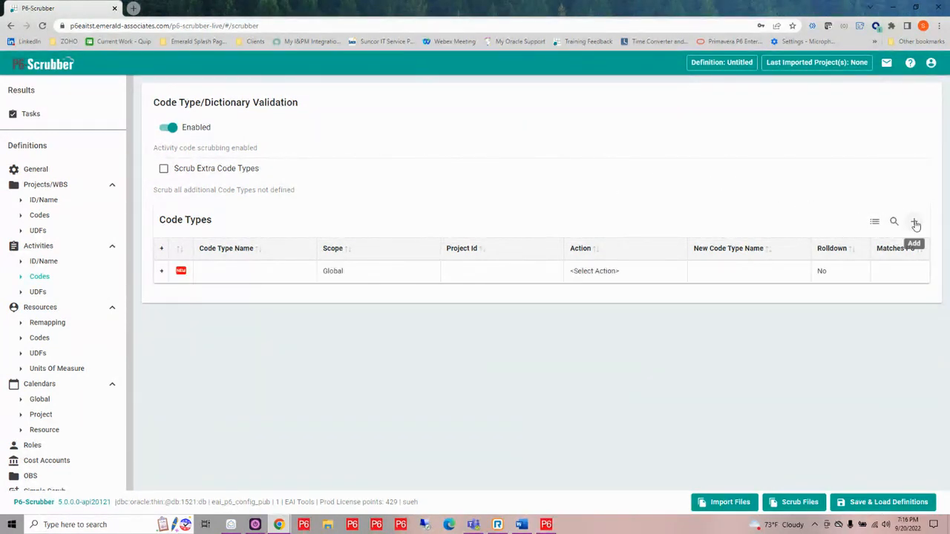
{"action": "left_click", "coordinate": [238, 274]}
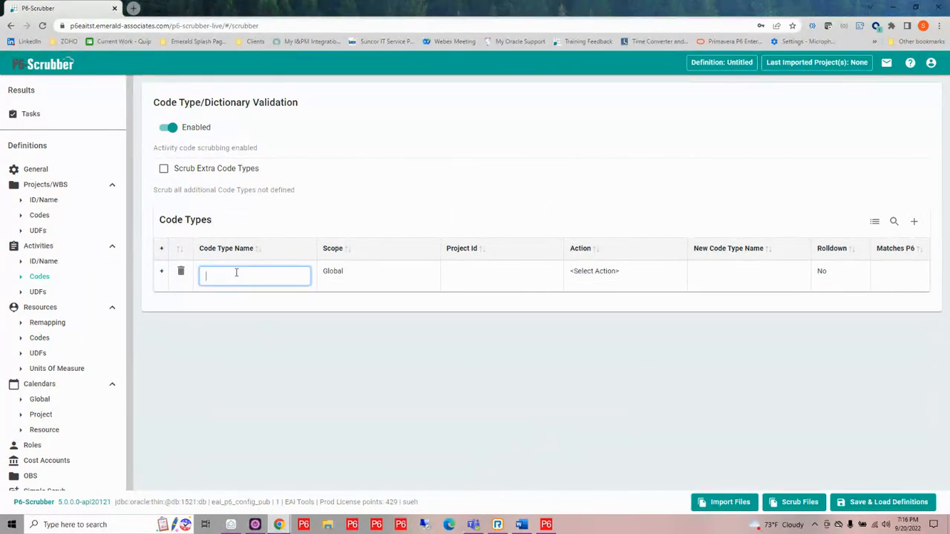
{"action": "type", "text": "Vendor"}
{"action": "key", "text": "Return"}
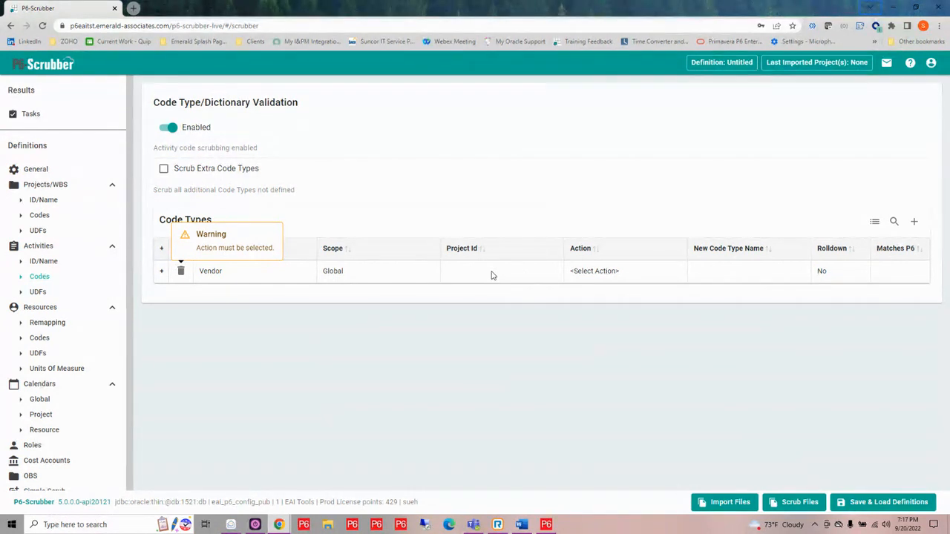
- Set the Vendor code type's action to Keep and check its row warning
{"action": "left_click", "coordinate": [601, 274]}
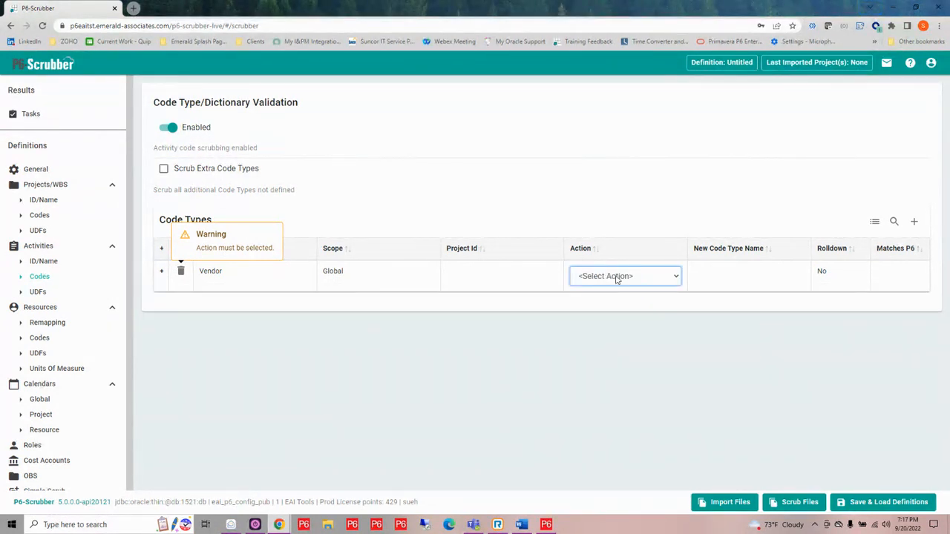
{"action": "left_click", "coordinate": [616, 277]}
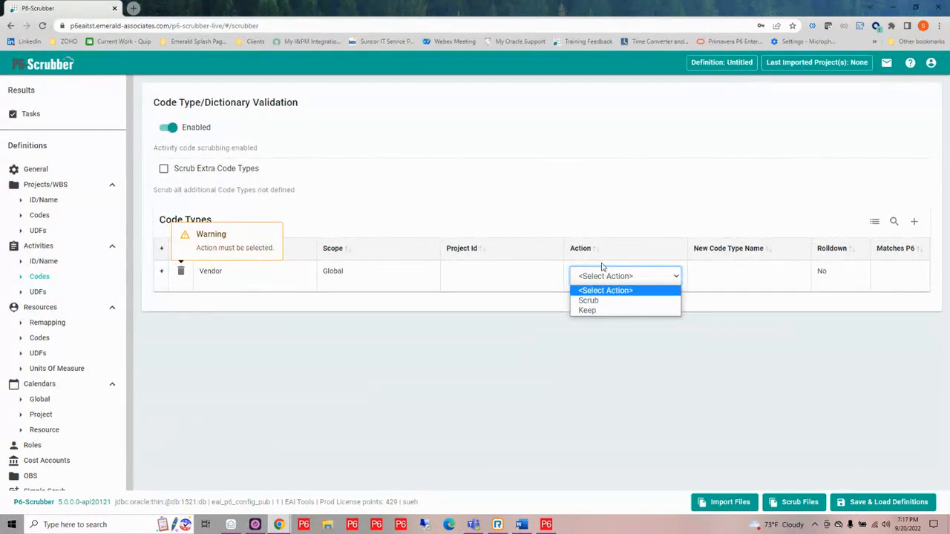
{"action": "left_click", "coordinate": [607, 310]}
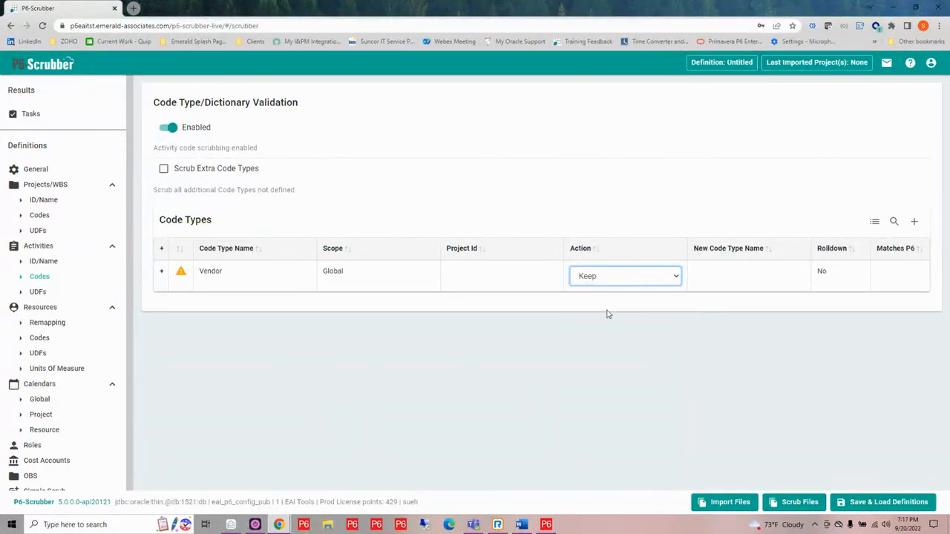
{"action": "mouse_move", "coordinate": [183, 274]}
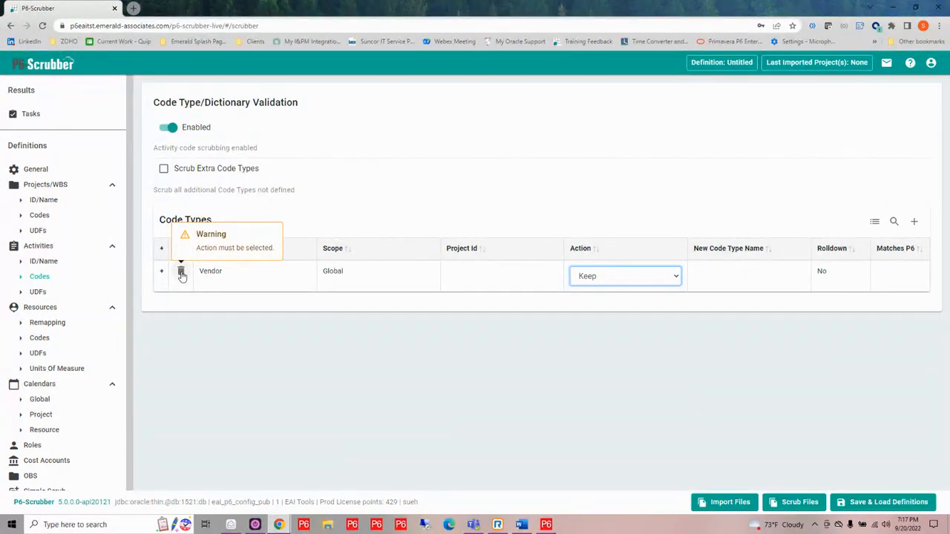
- Search the P6 code types for "vend" and assign Vendor as the Vendor row's new code type name
{"action": "left_click", "coordinate": [719, 277]}
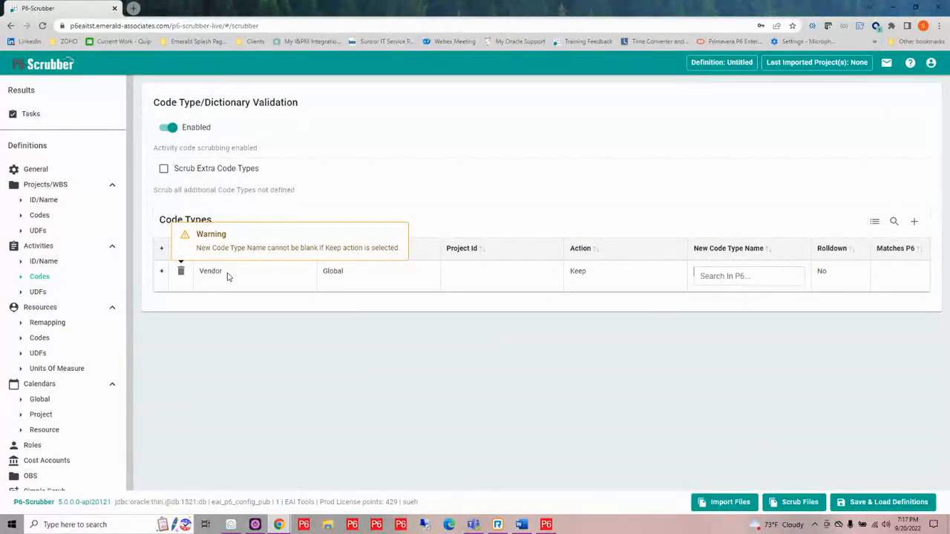
{"action": "left_click", "coordinate": [730, 276]}
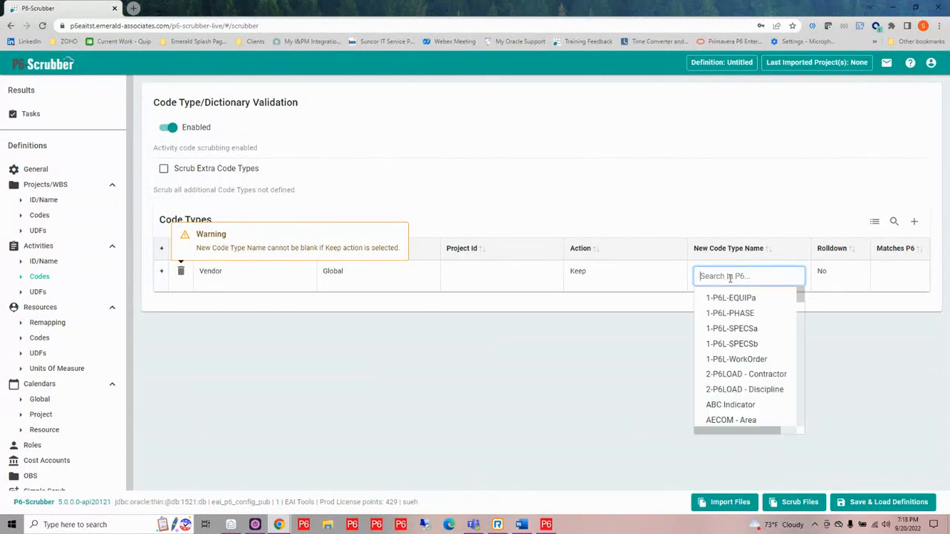
{"action": "type", "text": "vend"}
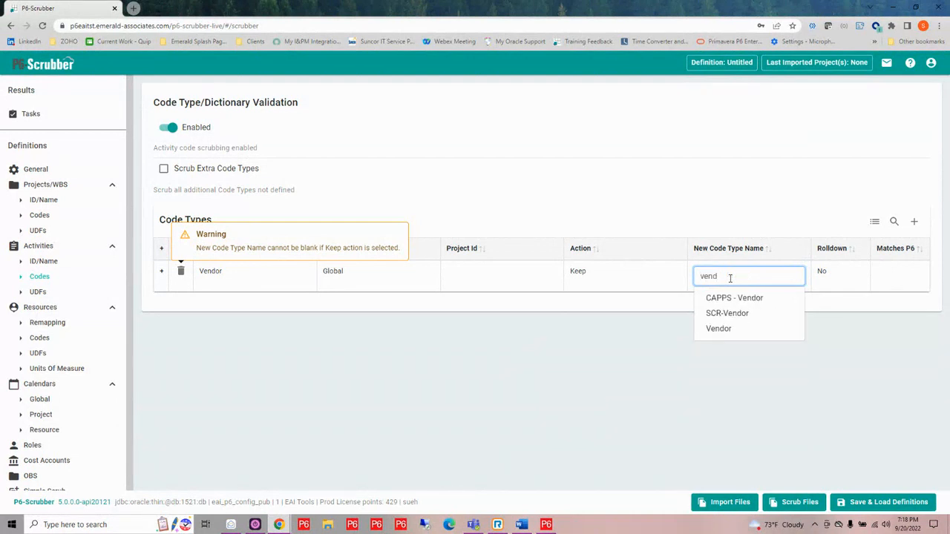
{"action": "left_click", "coordinate": [719, 330]}
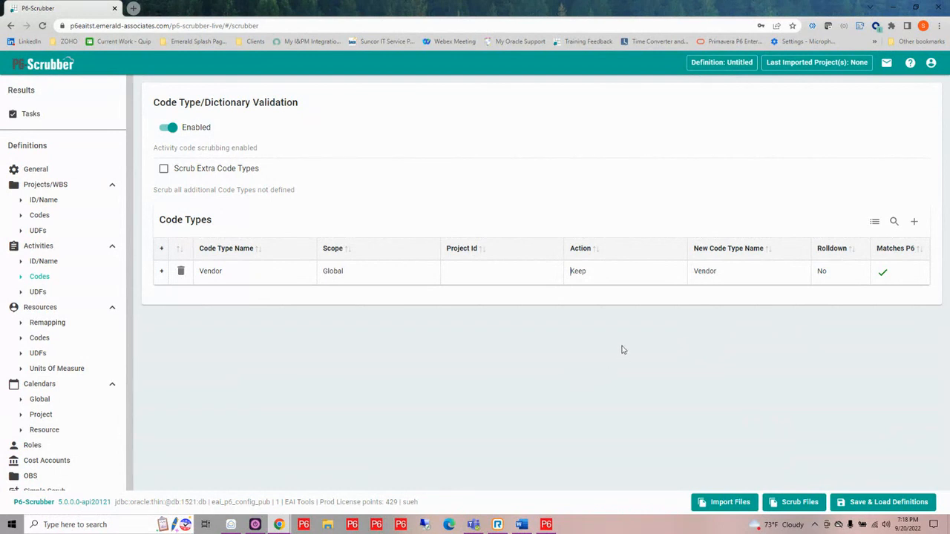
- Remap the Vendor code type to SCR-Vendor with Rolldown enabled, and expand its value dictionary
{"action": "left_click", "coordinate": [731, 275]}
{"action": "left_click_drag", "start_coordinate": [731, 275], "coordinate": [702, 275]}
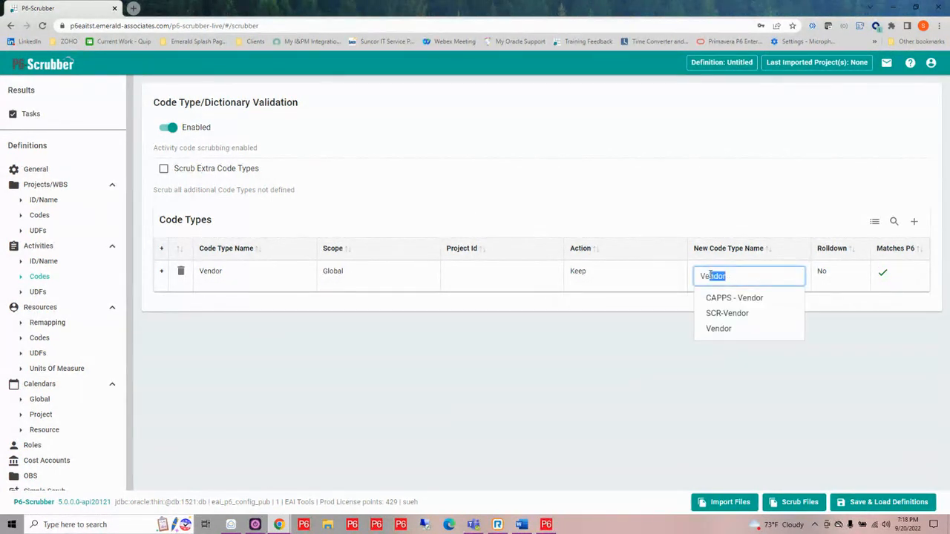
{"action": "left_click", "coordinate": [720, 312]}
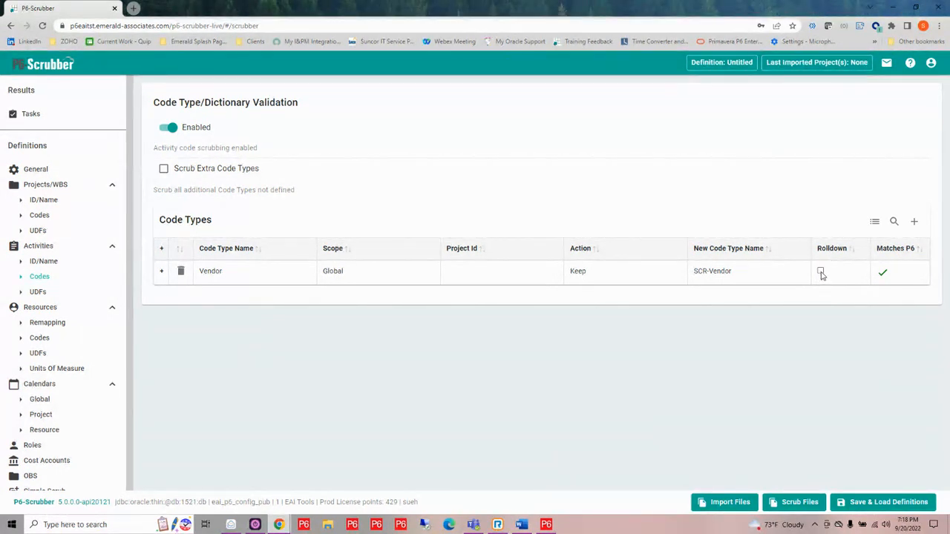
{"action": "left_click", "coordinate": [821, 271]}
{"action": "left_click", "coordinate": [160, 272]}
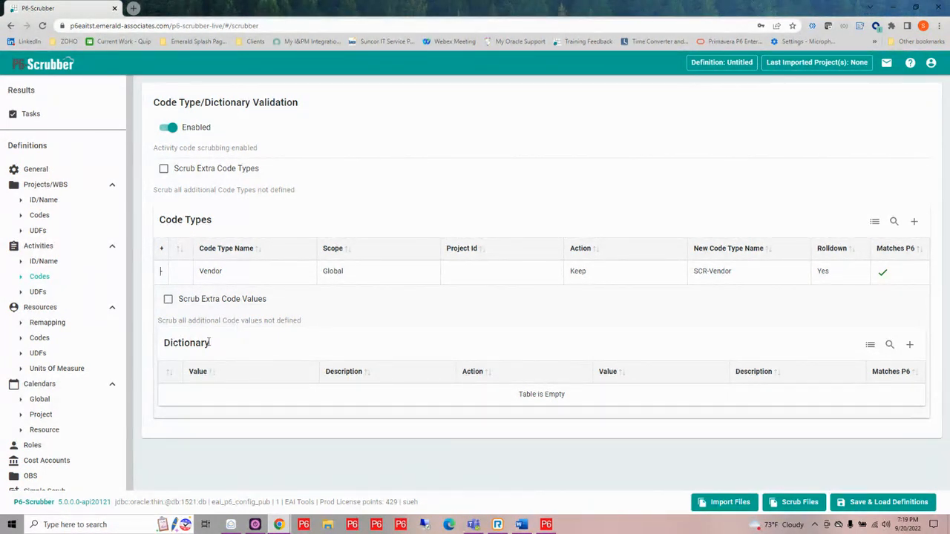
- Switch to Primavera P6, open the global Vendor activity code and filter its list to All Values
{"action": "left_click", "coordinate": [546, 524]}
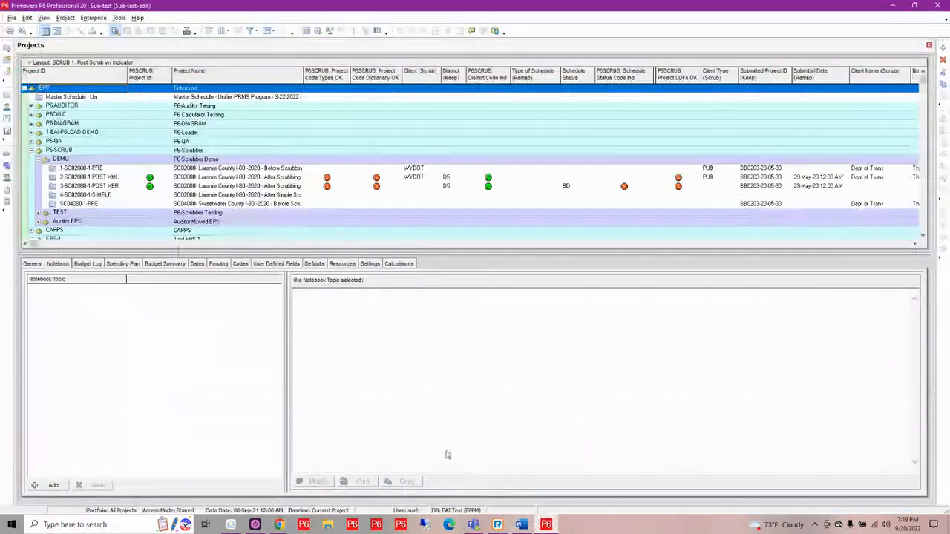
{"action": "left_click", "coordinate": [97, 18]}
{"action": "left_click", "coordinate": [105, 81]}
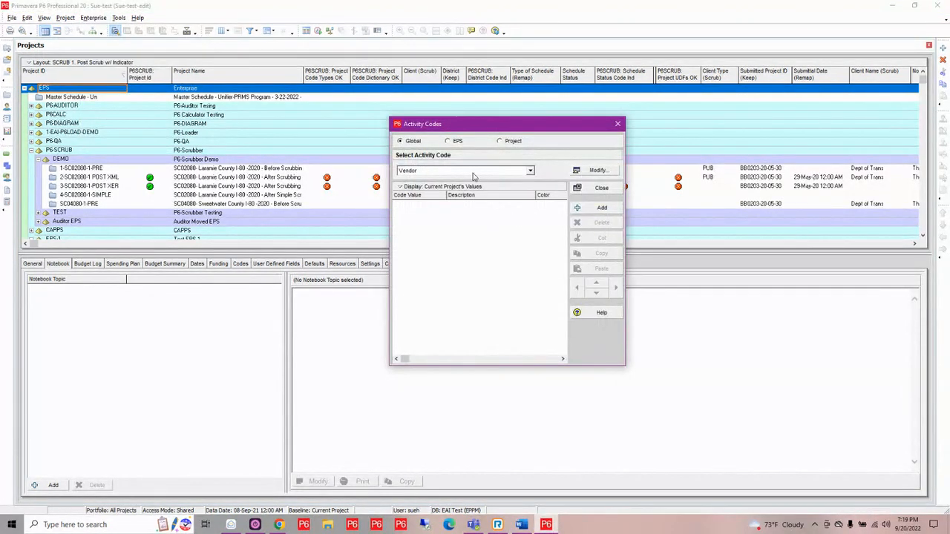
{"action": "left_click", "coordinate": [441, 185]}
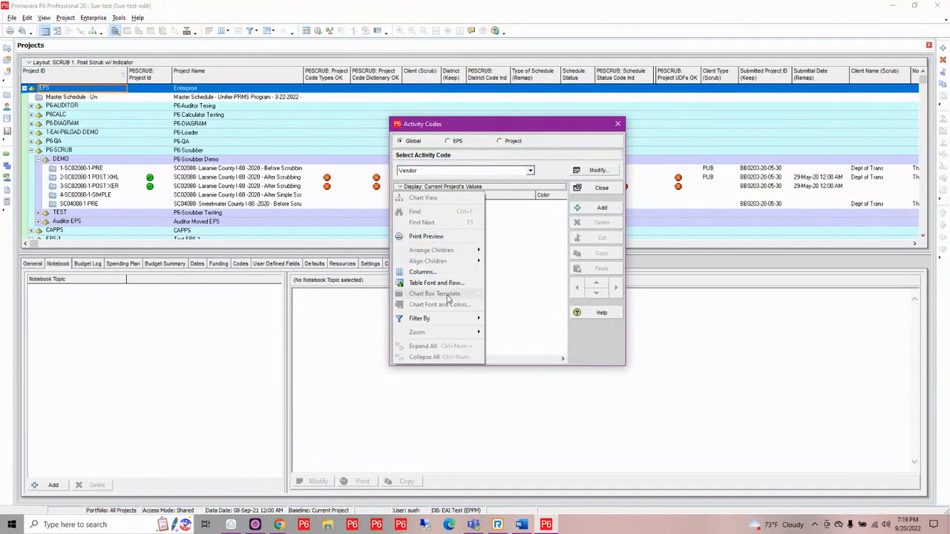
{"action": "mouse_move", "coordinate": [439, 318]}
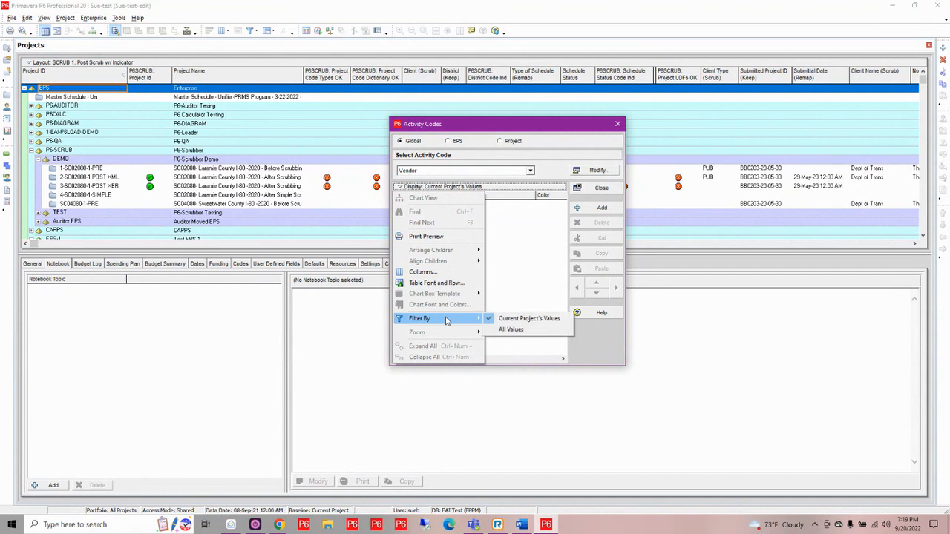
{"action": "left_click", "coordinate": [511, 330]}
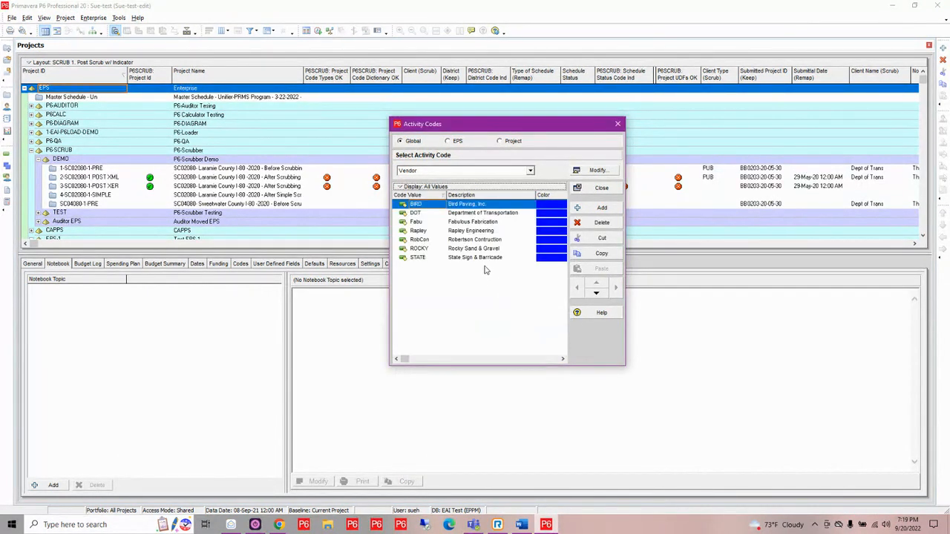
- Select all Vendor code values from BIRD through STATE and copy them
{"action": "left_click", "coordinate": [481, 259], "text": "shift"}
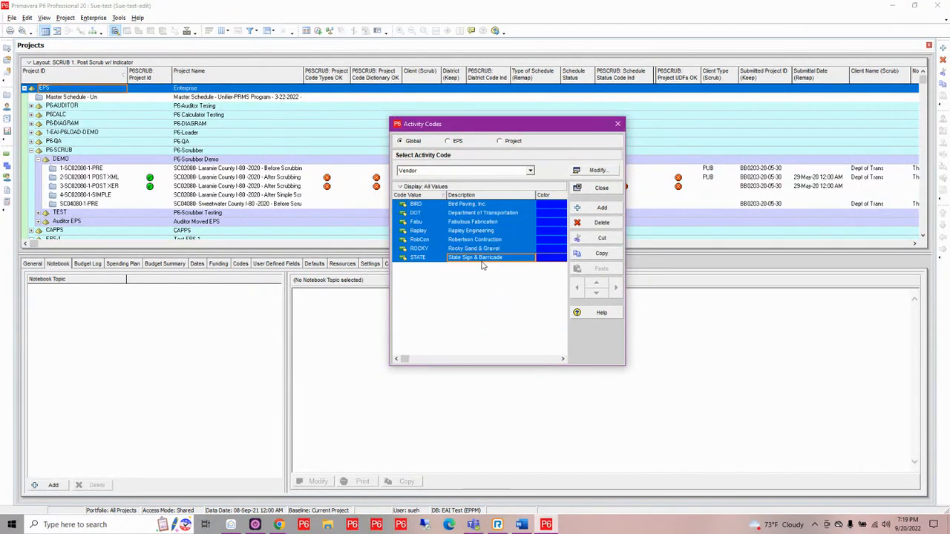
{"action": "right_click", "coordinate": [481, 221]}
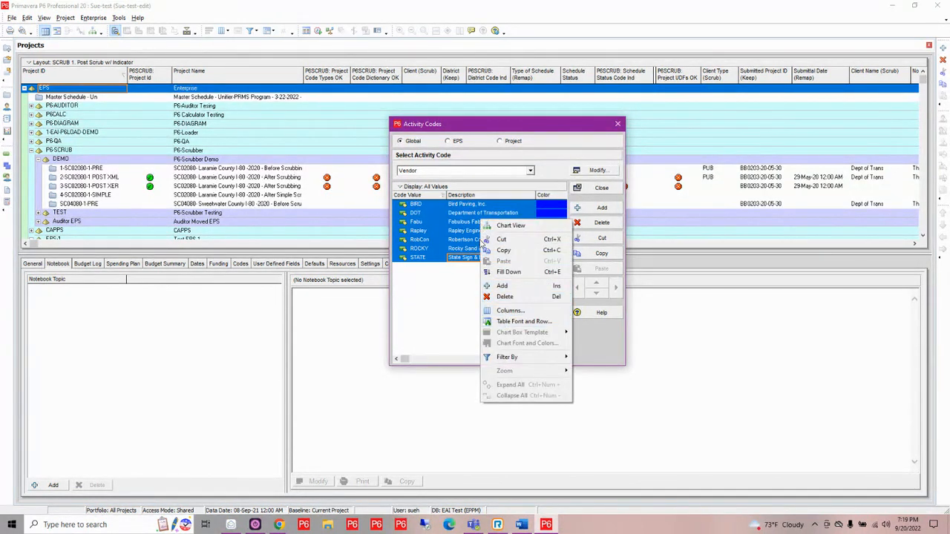
{"action": "left_click", "coordinate": [503, 251]}
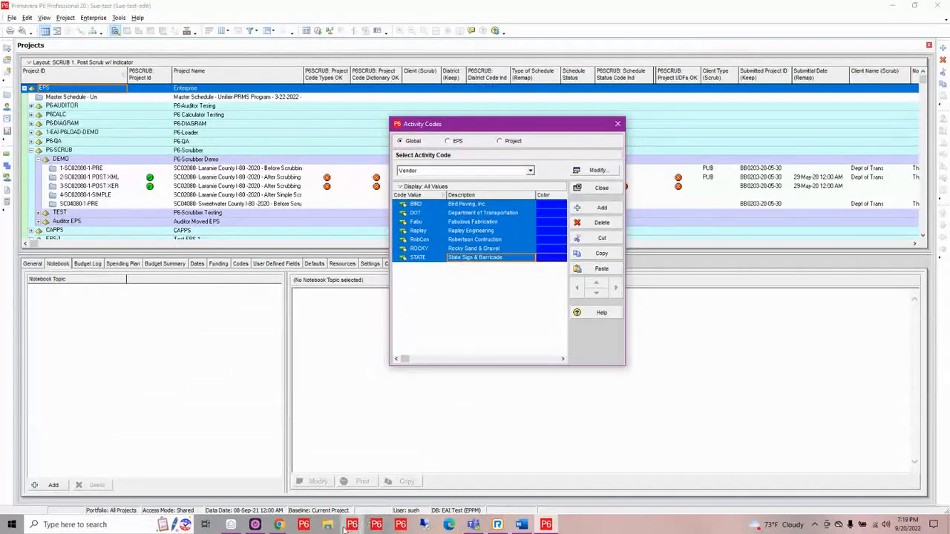
- Switch to P6-Scrubber and paste the copied Vendor values into the bulk editor of the Vendor dictionary
{"action": "mouse_move", "coordinate": [278, 525]}
{"action": "left_click", "coordinate": [359, 465]}
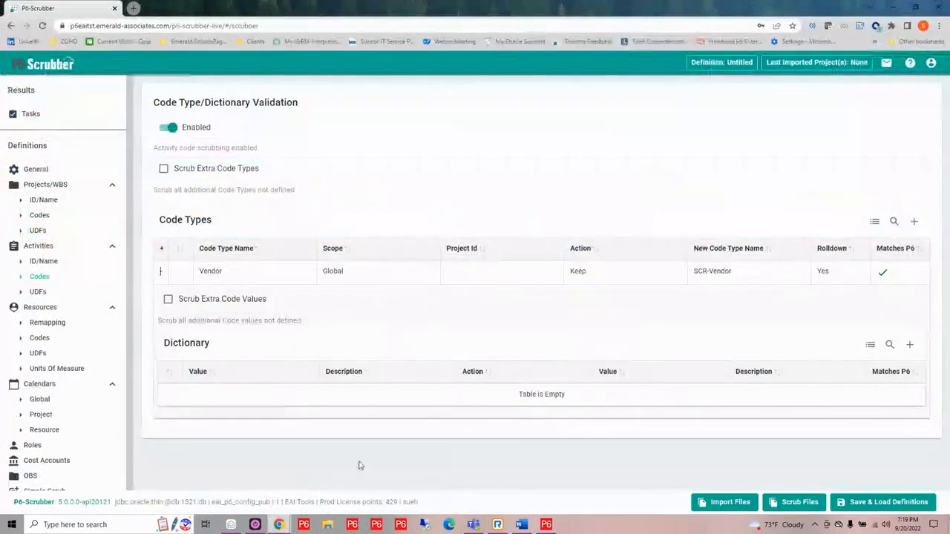
{"action": "left_click", "coordinate": [870, 347]}
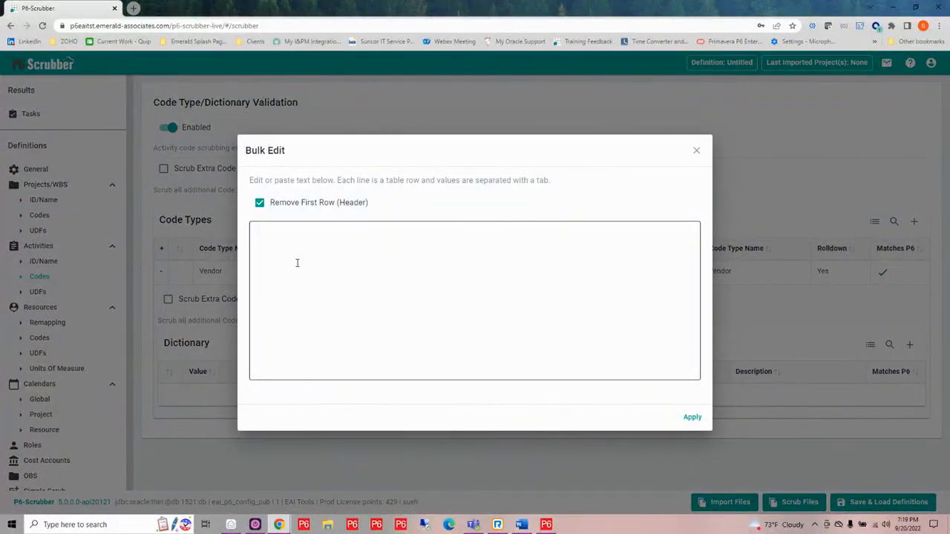
{"action": "left_click", "coordinate": [546, 524]}
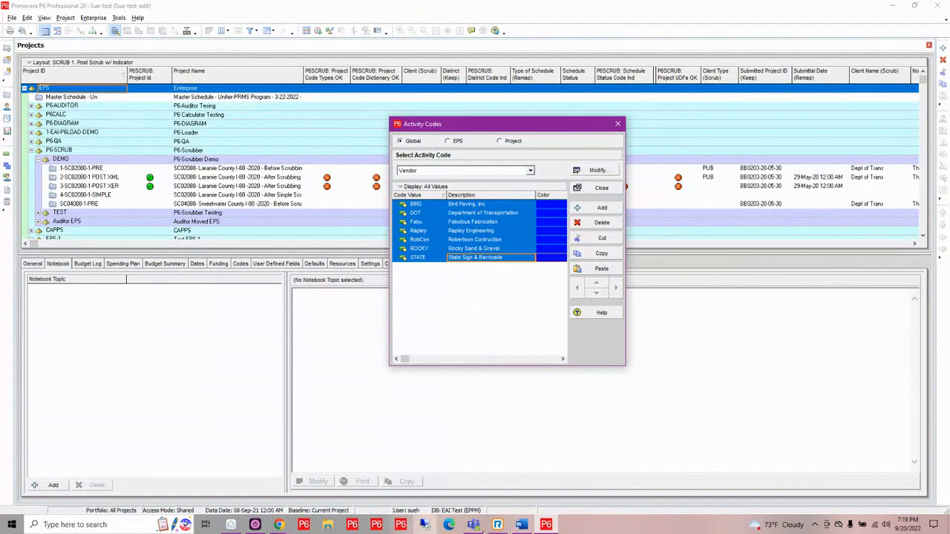
{"action": "mouse_move", "coordinate": [278, 524]}
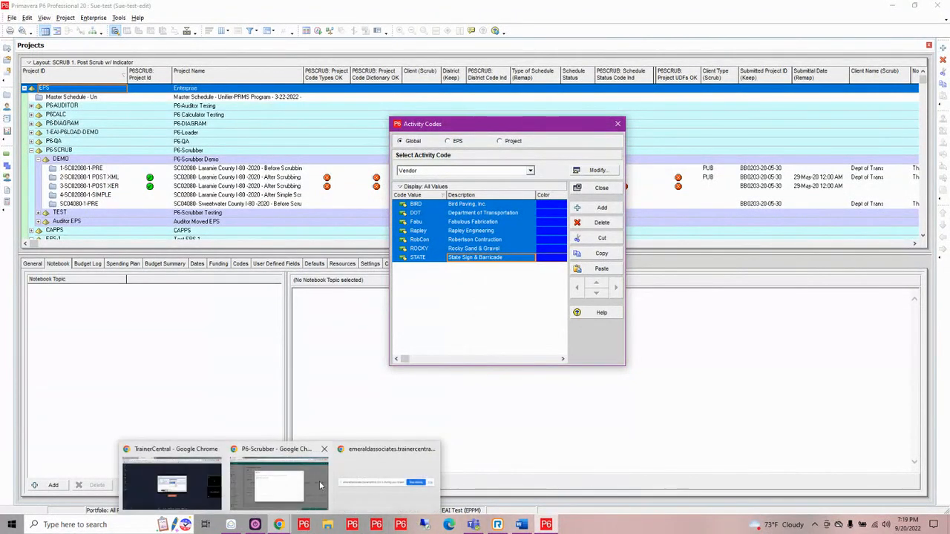
{"action": "left_click", "coordinate": [319, 485]}
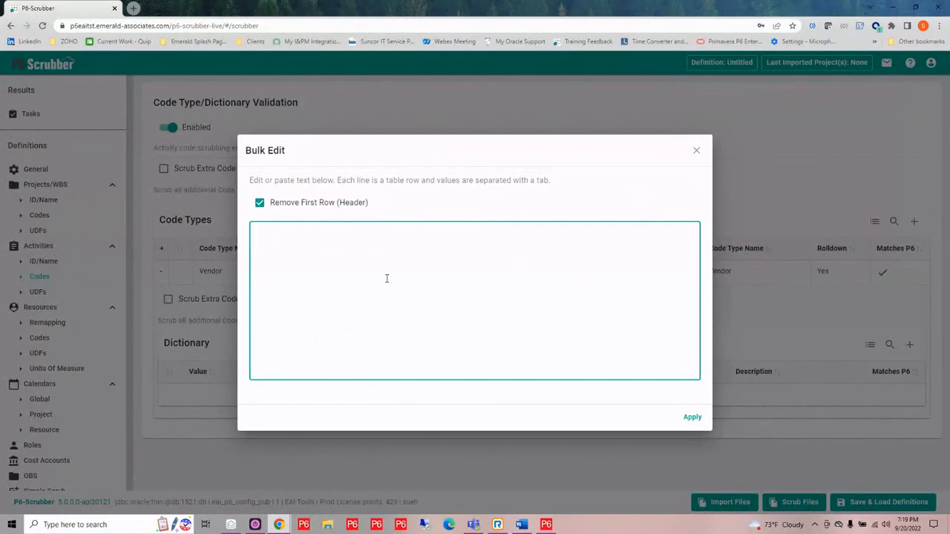
{"action": "key", "text": "ctrl+v"}
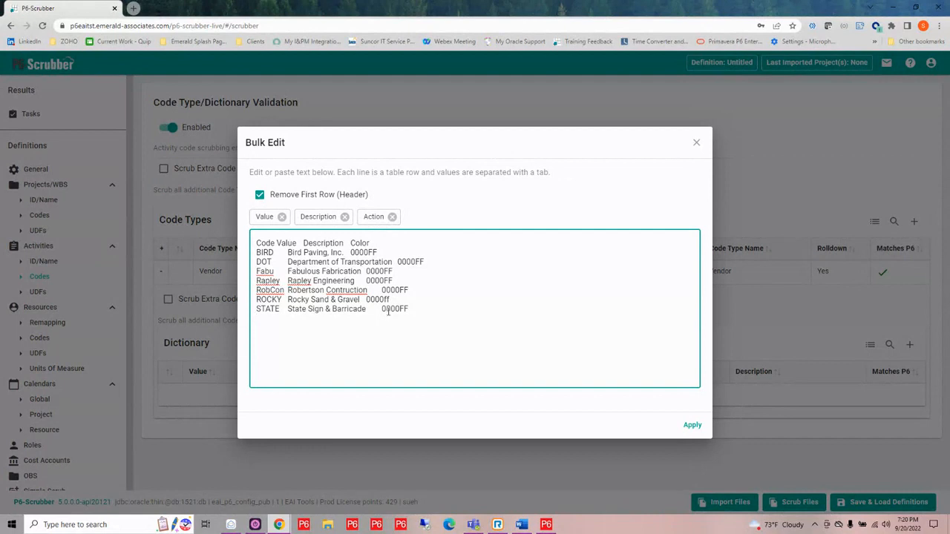
- Remove the Action column from the pasted data and apply the value and description rows to the dictionary
{"action": "left_click", "coordinate": [391, 217]}
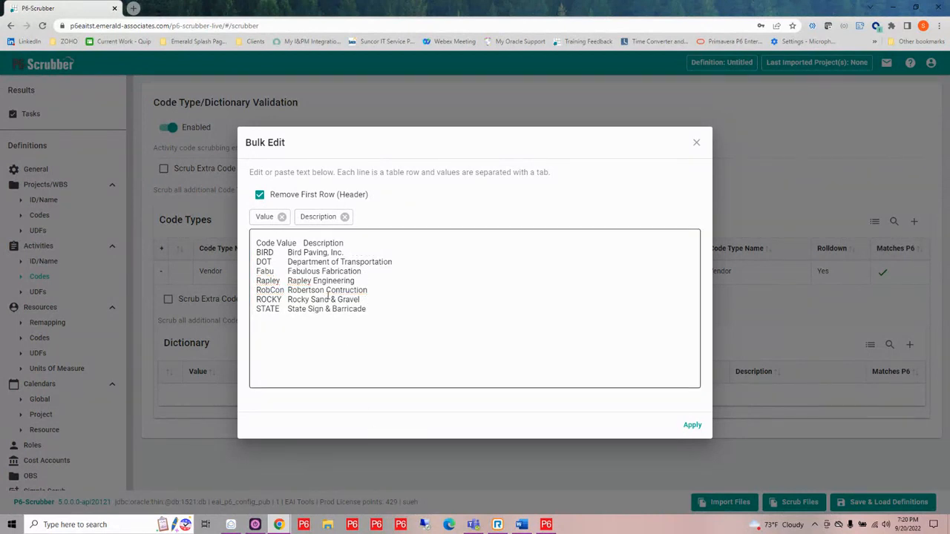
{"action": "left_click", "coordinate": [265, 248]}
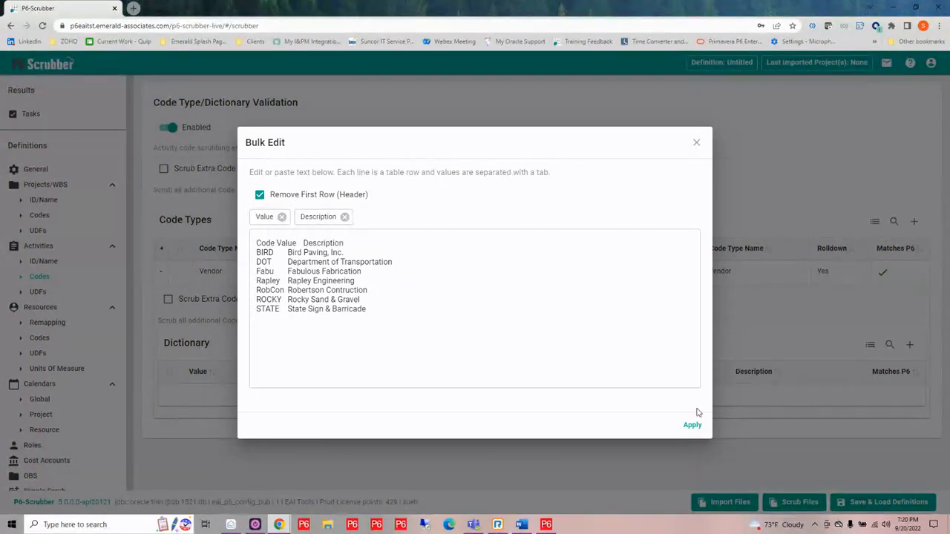
{"action": "left_click", "coordinate": [694, 426]}
- Set the dictionary action to Keep for the BIRD, DOT, Fabu and Rapley values
{"action": "scroll", "coordinate": [377, 318], "scroll_direction": "down", "scroll_amount": 1}
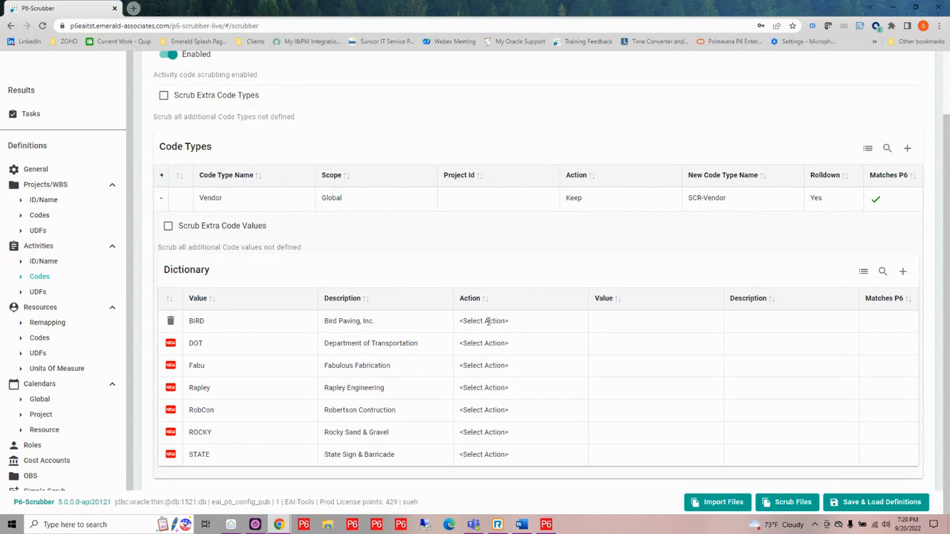
{"action": "left_click", "coordinate": [486, 321]}
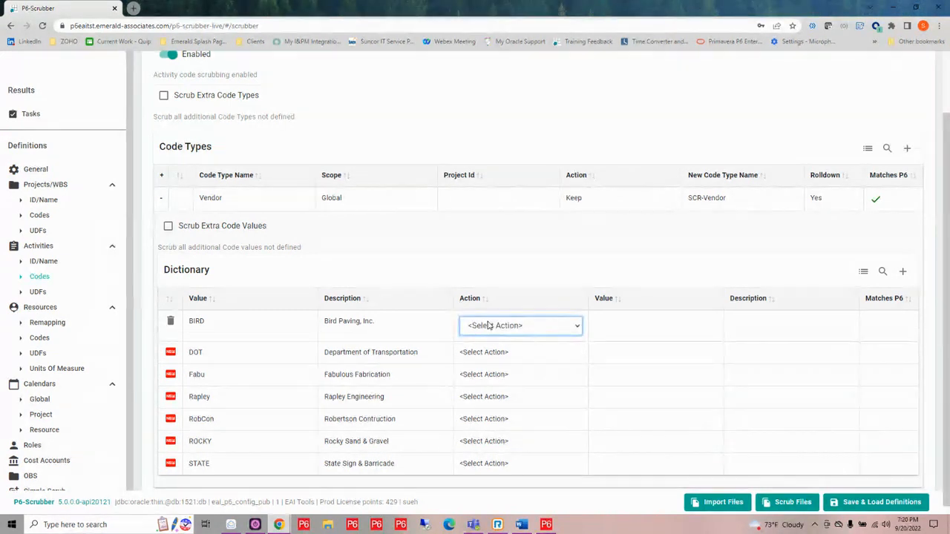
{"action": "left_click", "coordinate": [486, 325]}
{"action": "left_click", "coordinate": [482, 361]}
{"action": "left_click", "coordinate": [493, 352]}
{"action": "left_click", "coordinate": [496, 354]}
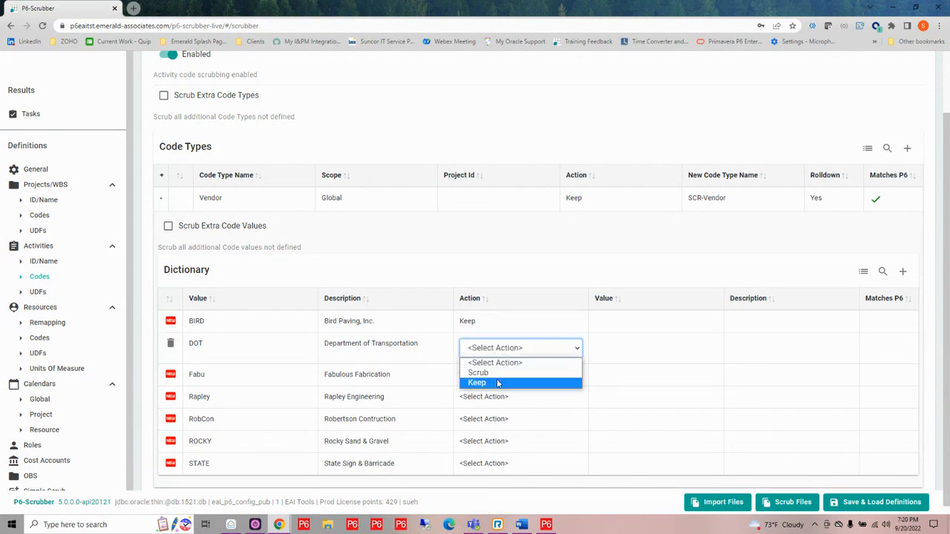
{"action": "left_click", "coordinate": [497, 383]}
{"action": "left_click", "coordinate": [499, 388]}
{"action": "left_click", "coordinate": [498, 375]}
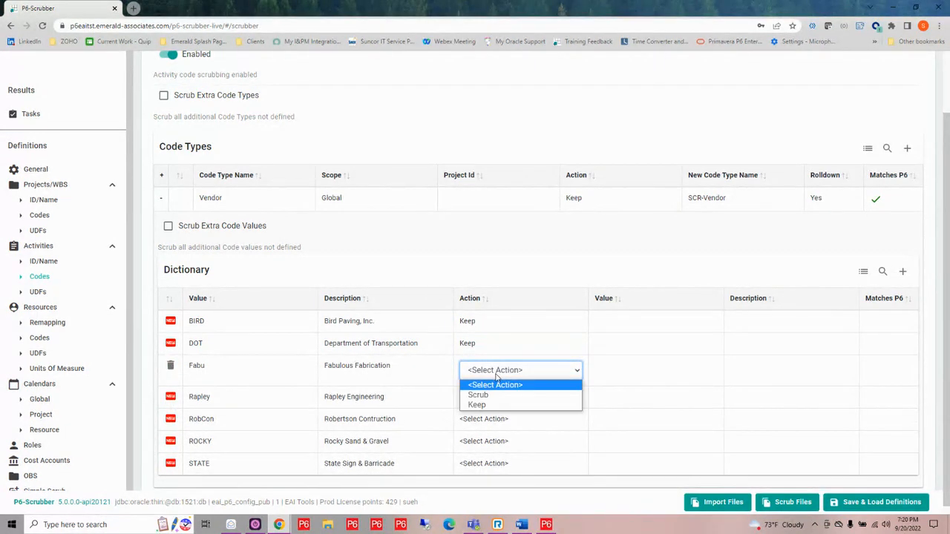
{"action": "left_click", "coordinate": [494, 400]}
{"action": "left_click", "coordinate": [491, 394]}
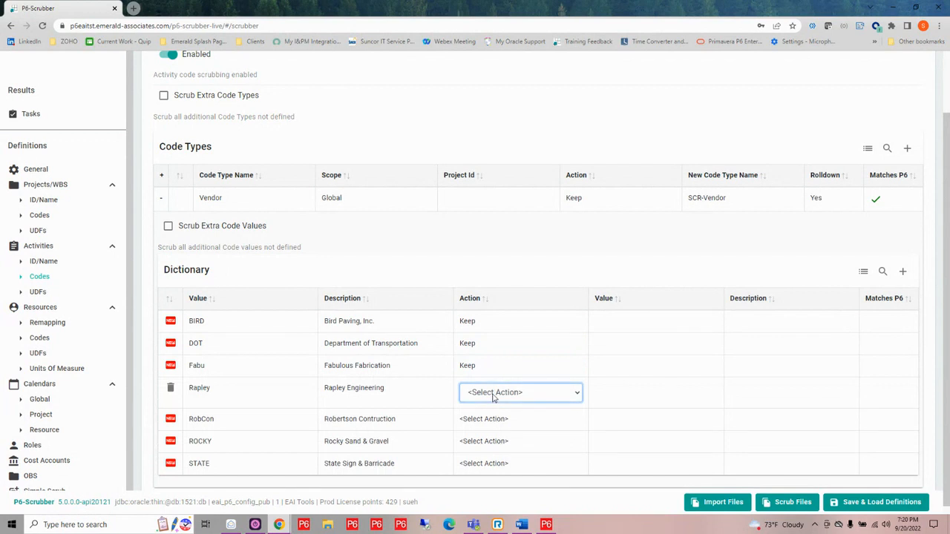
{"action": "left_click", "coordinate": [494, 395]}
{"action": "left_click", "coordinate": [492, 428]}
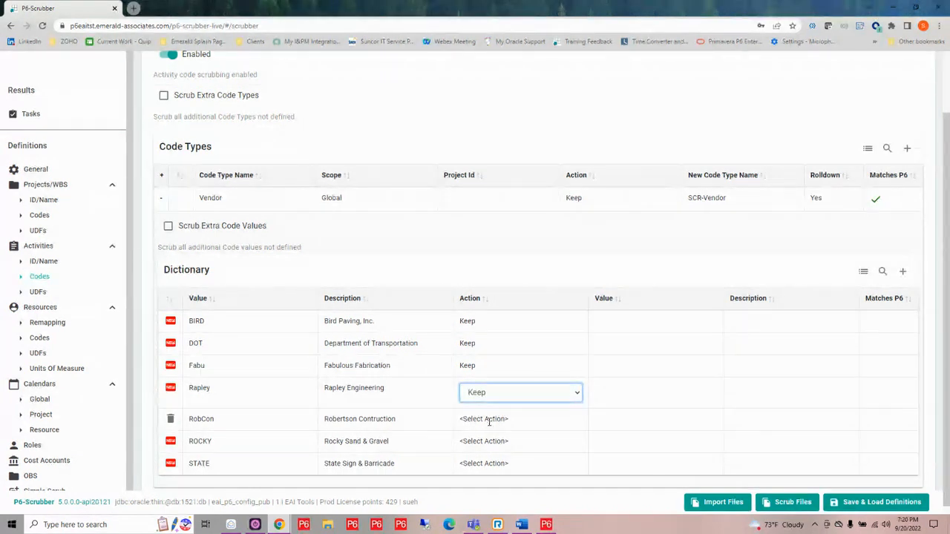
- Map the BIRD row to the P6 value BIRD with the description Bird Paving, Inc
{"action": "left_click", "coordinate": [614, 321]}
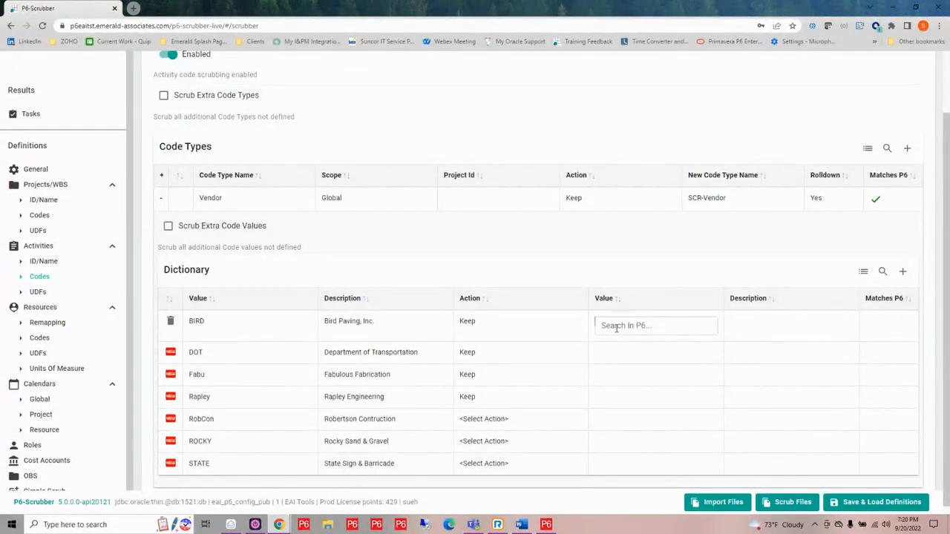
{"action": "left_click", "coordinate": [616, 328]}
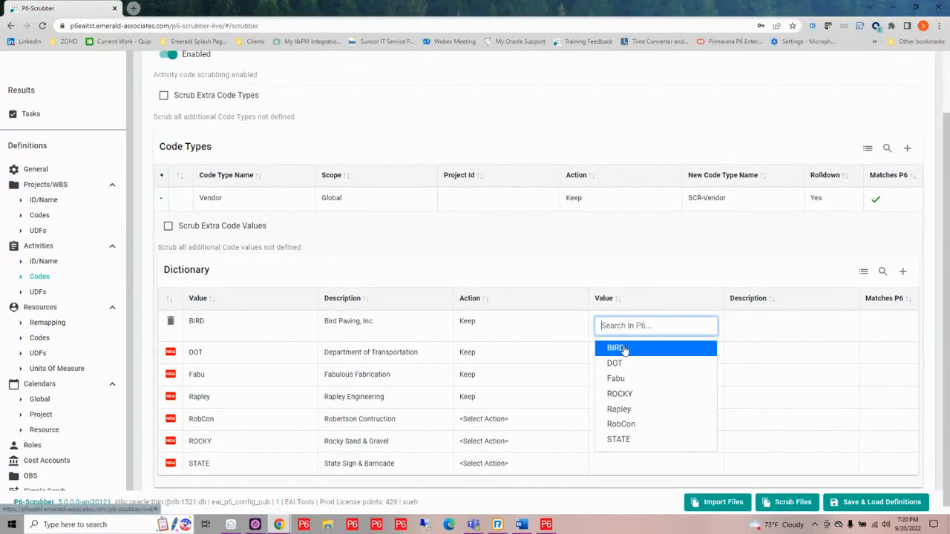
{"action": "left_click", "coordinate": [621, 347]}
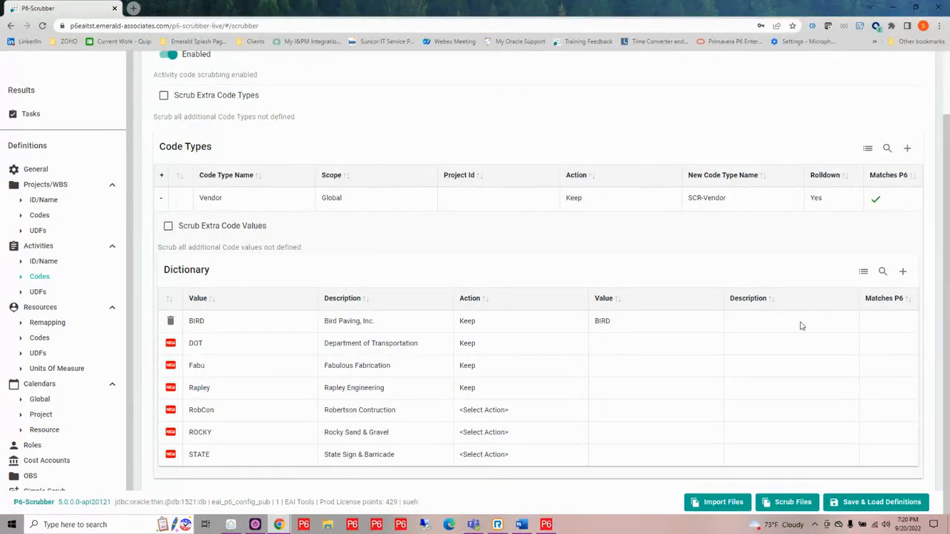
{"action": "left_click", "coordinate": [800, 326]}
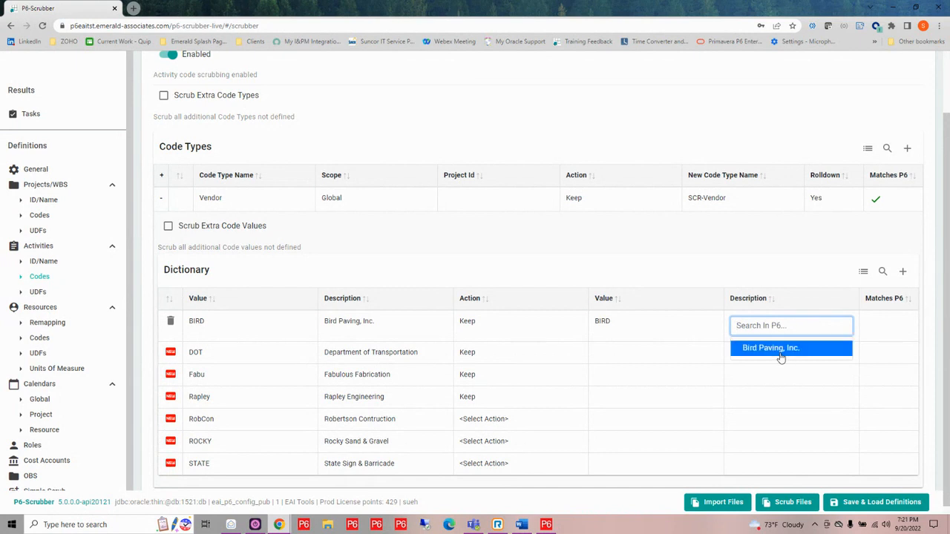
{"action": "left_click", "coordinate": [780, 356]}
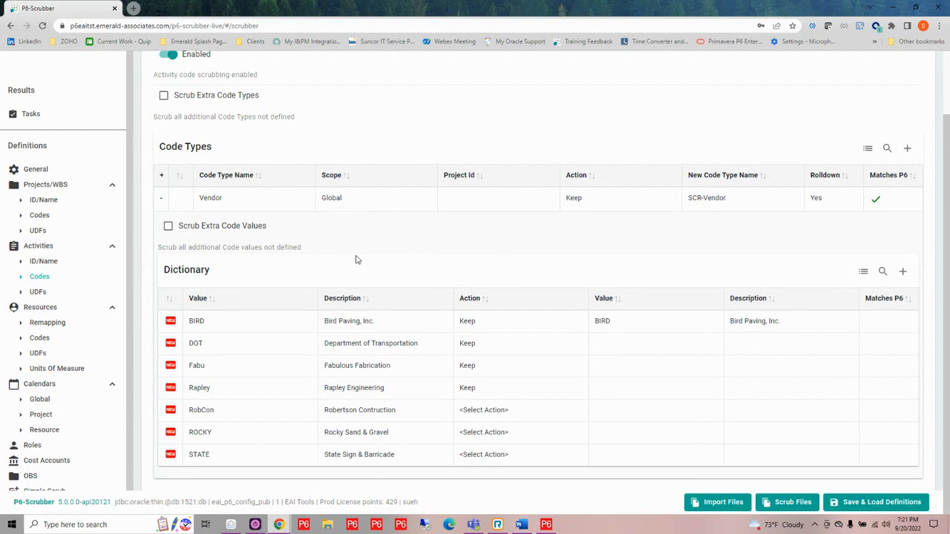
- Reopen the activity code definitions, expand the Vendor dictionary and enable Scrub Extra Code Types
{"action": "left_click", "coordinate": [38, 293]}
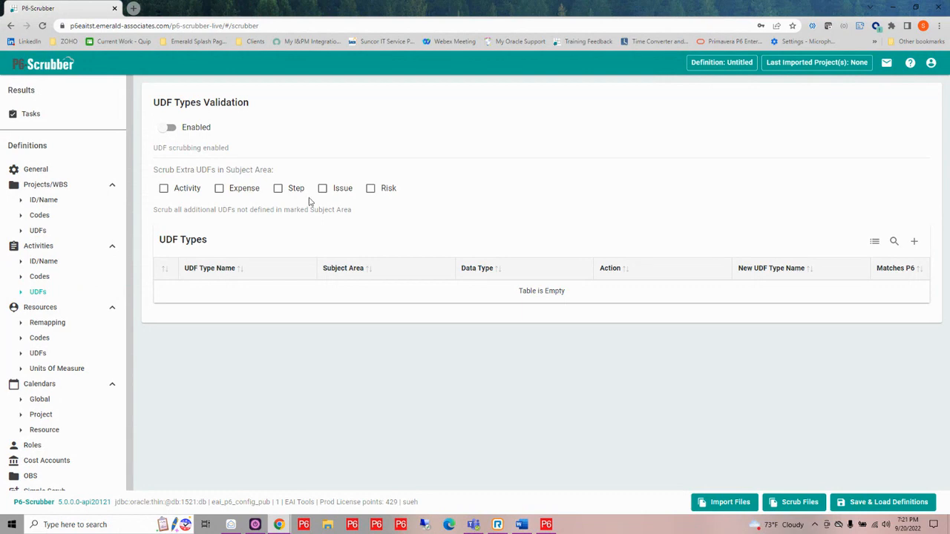
{"action": "left_click", "coordinate": [39, 277]}
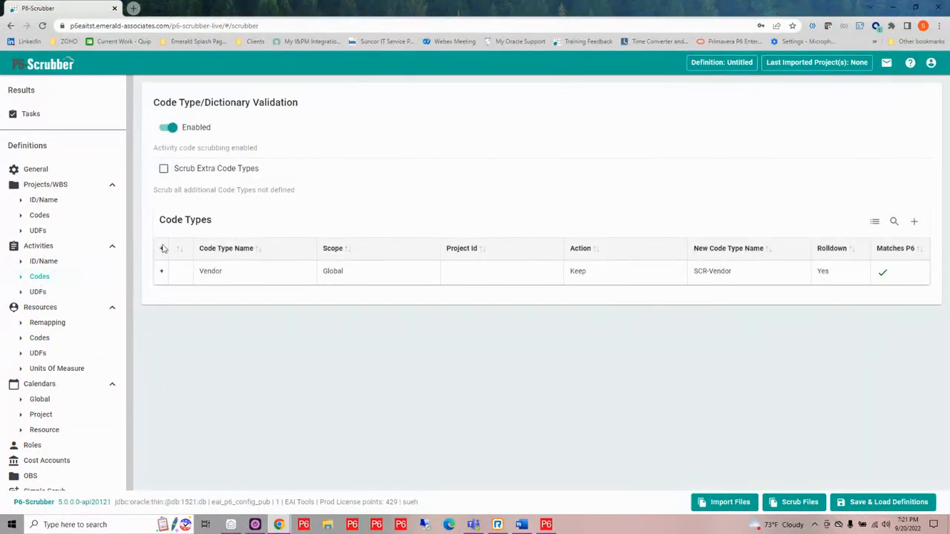
{"action": "left_click", "coordinate": [161, 271]}
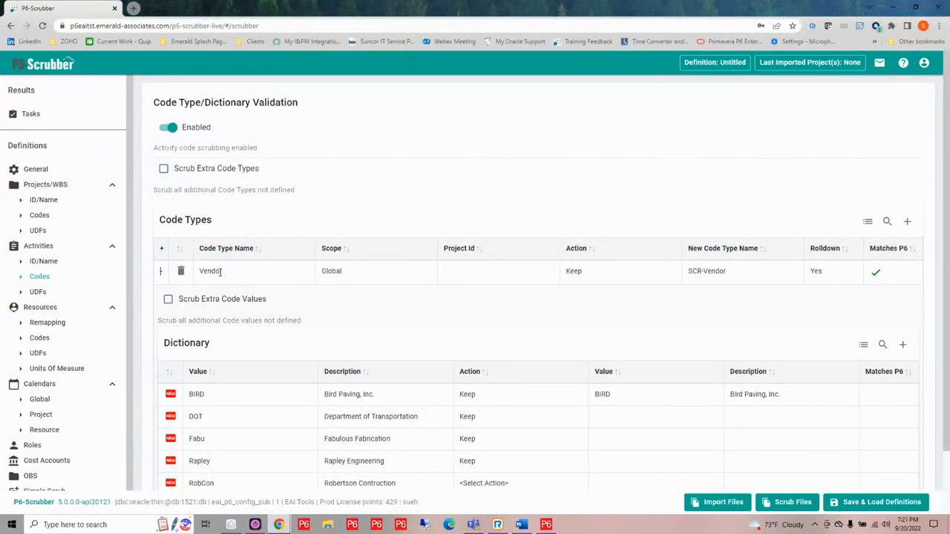
{"action": "left_click", "coordinate": [164, 170]}
- Open the activity UDF definitions and enable UDF scrubbing
{"action": "scroll", "coordinate": [475, 356], "scroll_direction": "down", "scroll_amount": 1}
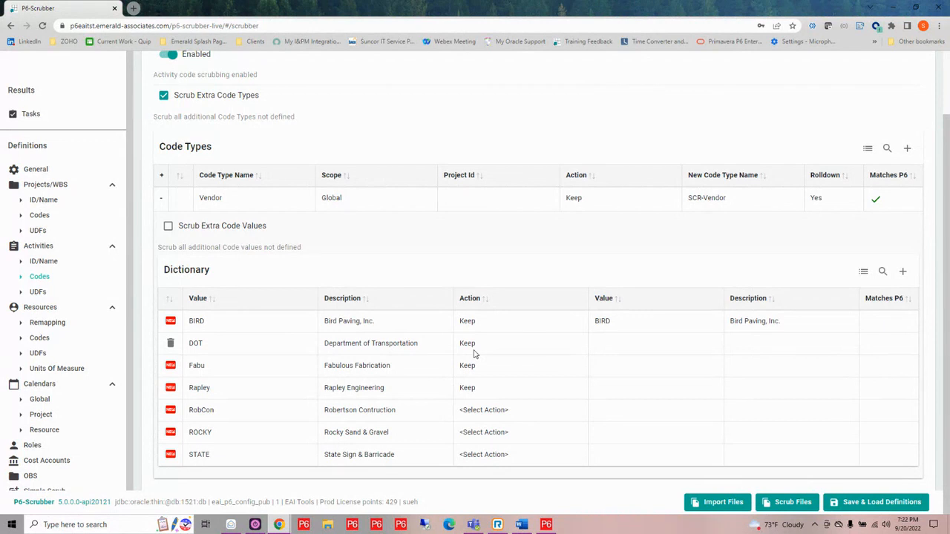
{"action": "left_click", "coordinate": [36, 293]}
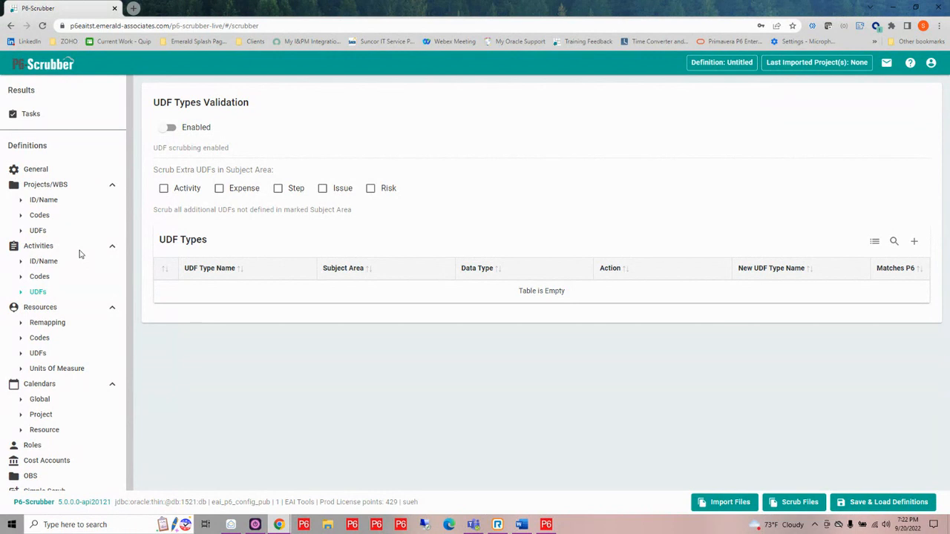
{"action": "left_click", "coordinate": [167, 128]}
- Try to import definition data from the file SC02080-1-PRE-Master, and close the import dialog
{"action": "left_click", "coordinate": [737, 505]}
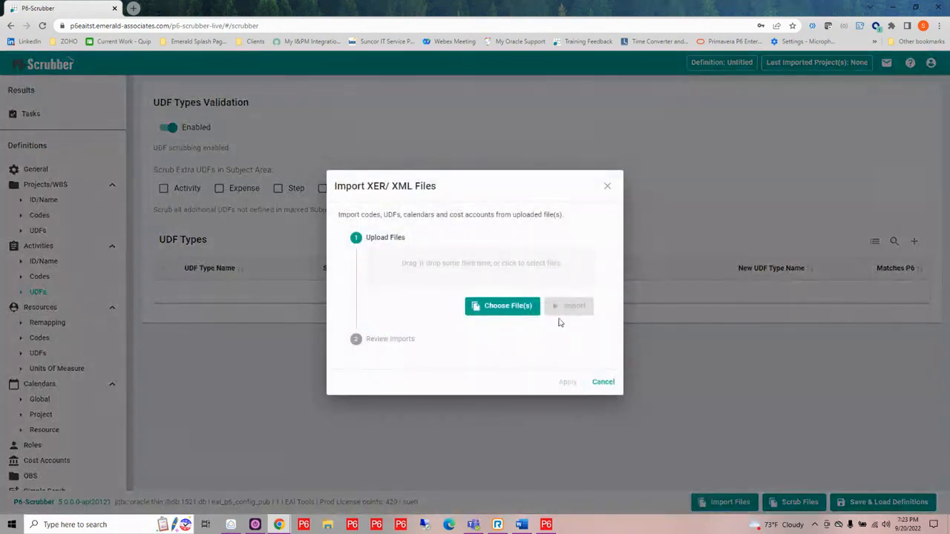
{"action": "left_click", "coordinate": [497, 262]}
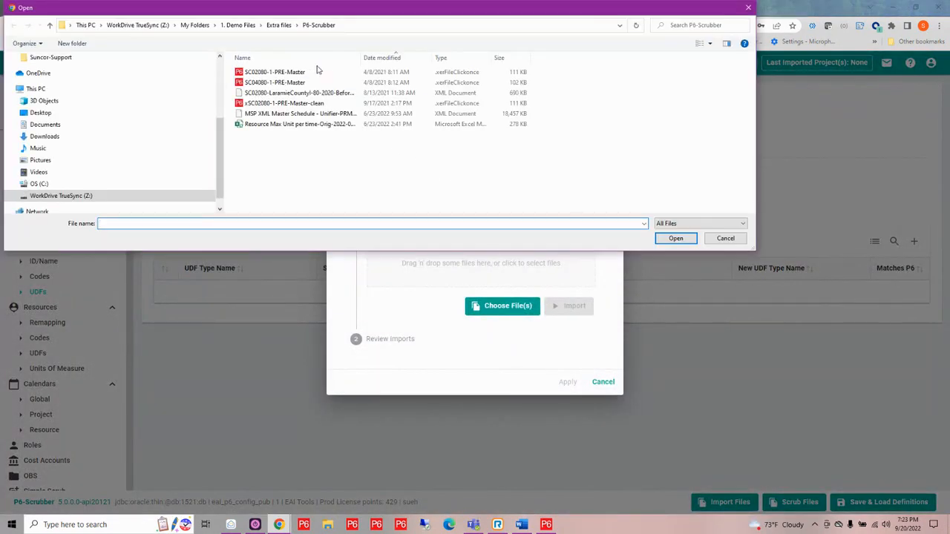
{"action": "left_click", "coordinate": [295, 72]}
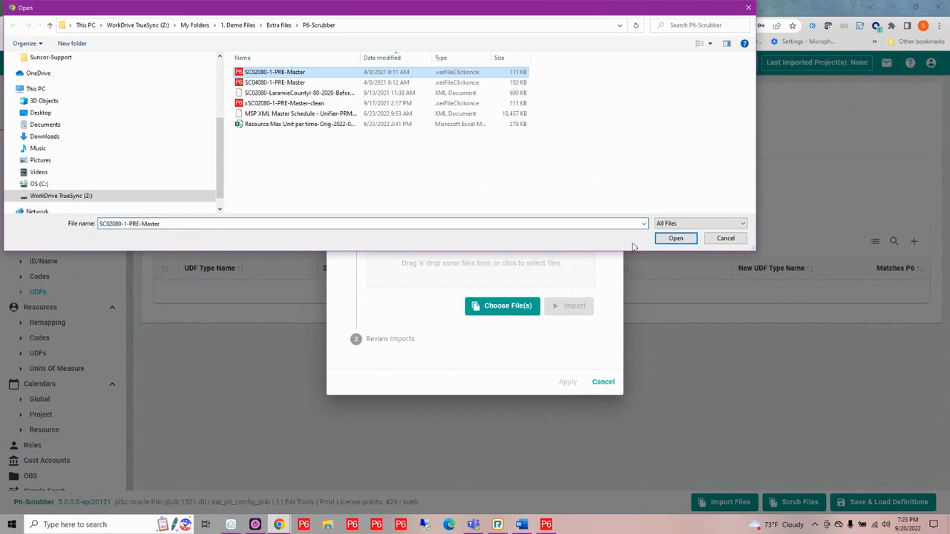
{"action": "left_click", "coordinate": [674, 239]}
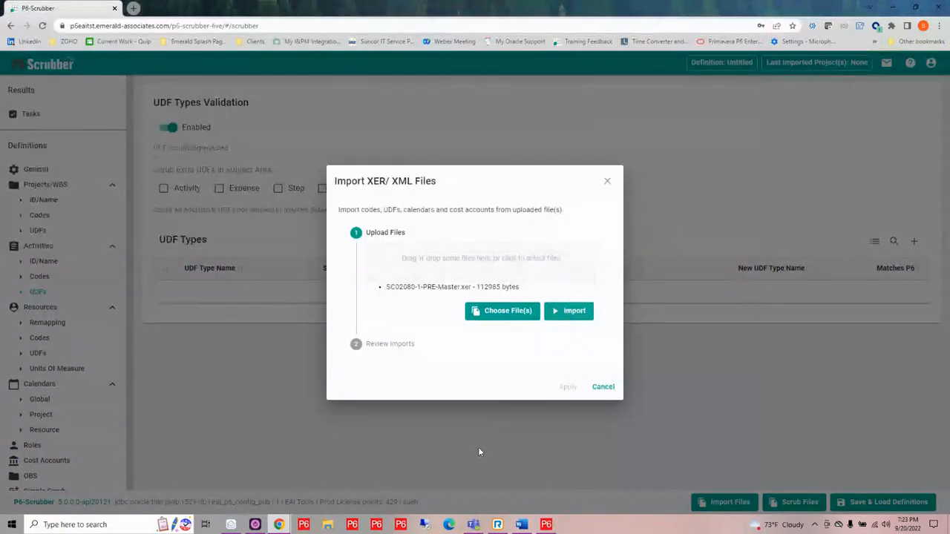
{"action": "left_click", "coordinate": [569, 311]}
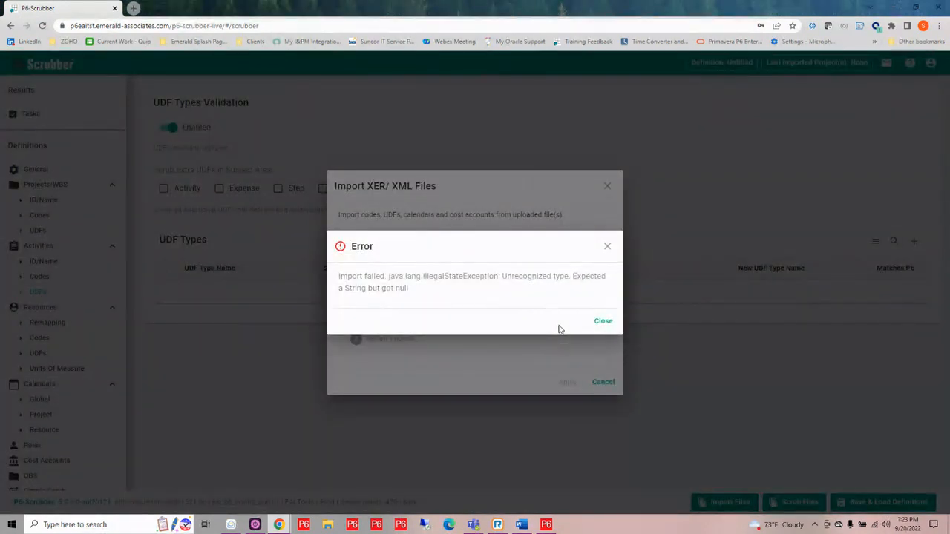
{"action": "left_click", "coordinate": [602, 323]}
{"action": "left_click", "coordinate": [604, 383]}
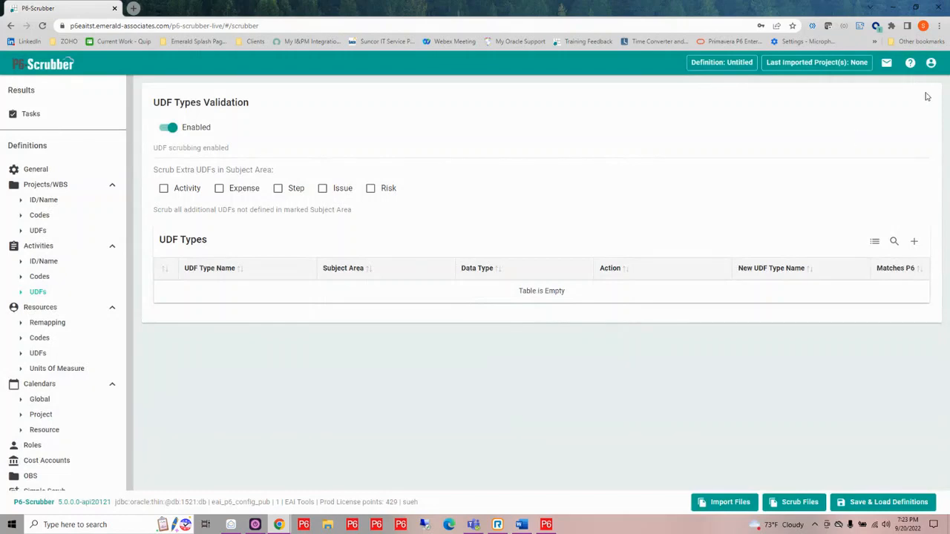
- Try to import definition data from the file SC04080-1-PRE-Master
{"action": "left_click", "coordinate": [718, 502]}
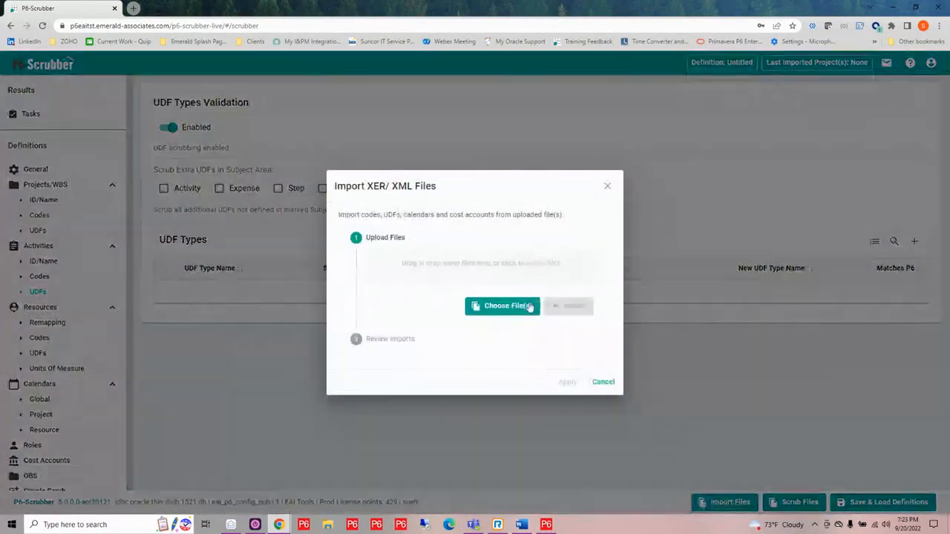
{"action": "left_click", "coordinate": [477, 262]}
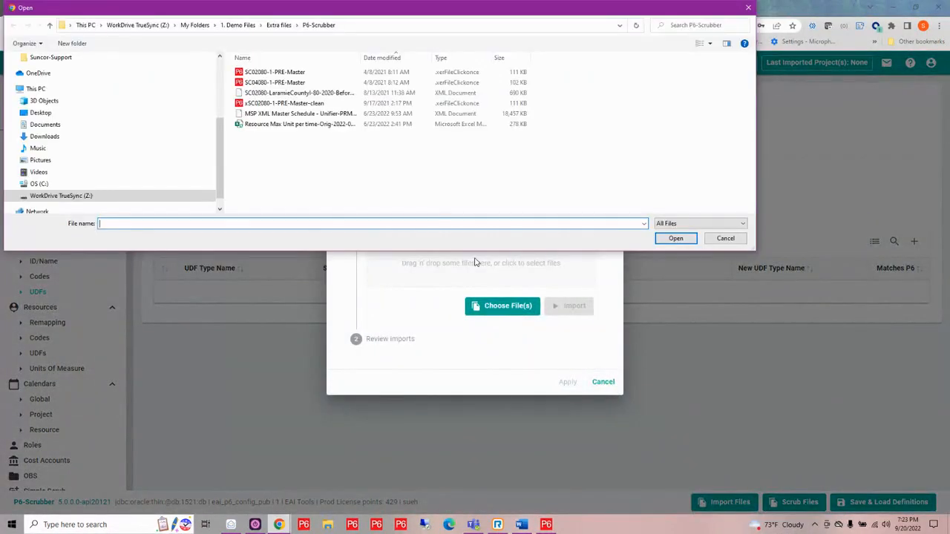
{"action": "left_click", "coordinate": [300, 83]}
{"action": "left_click", "coordinate": [675, 238]}
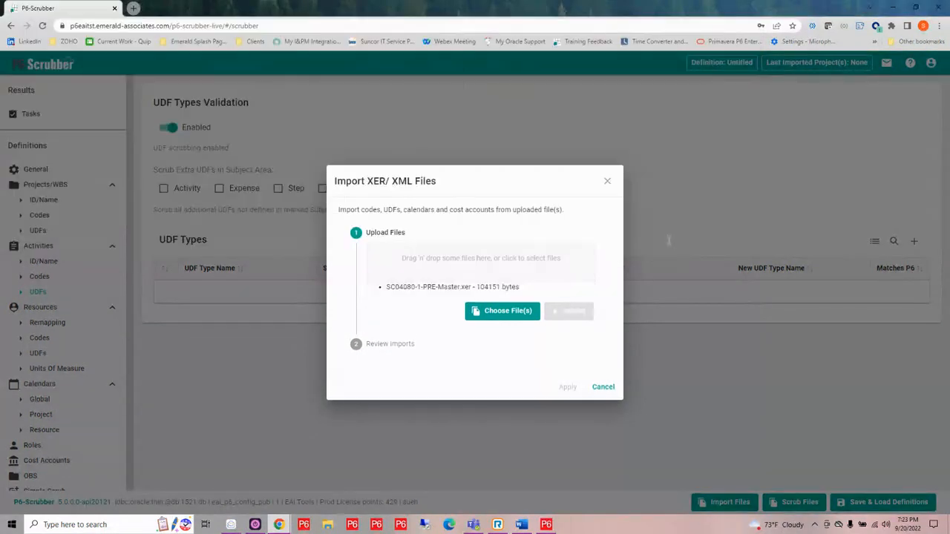
{"action": "left_click", "coordinate": [566, 312]}
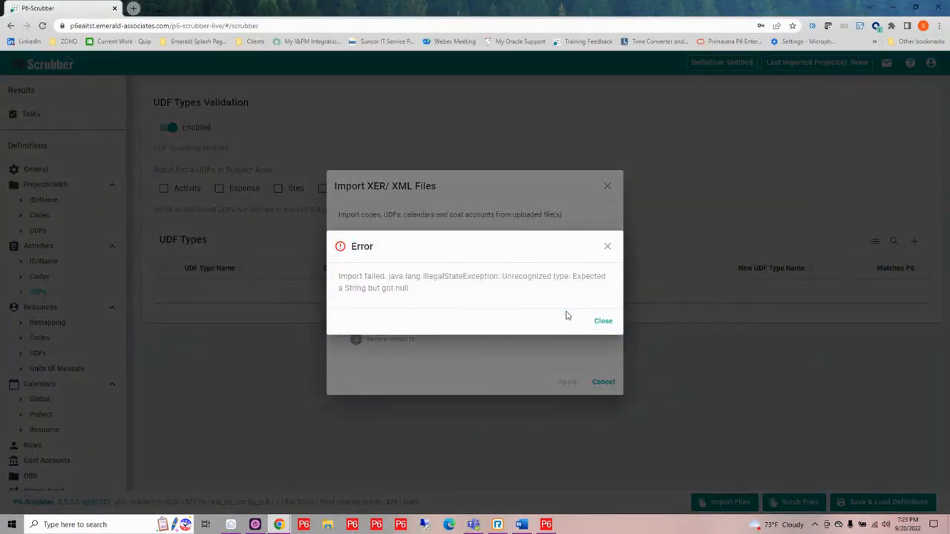
- Close the import error and dialog, log out of P6-Scrubber and sign back in with the prefilled account
{"action": "left_click", "coordinate": [601, 325]}
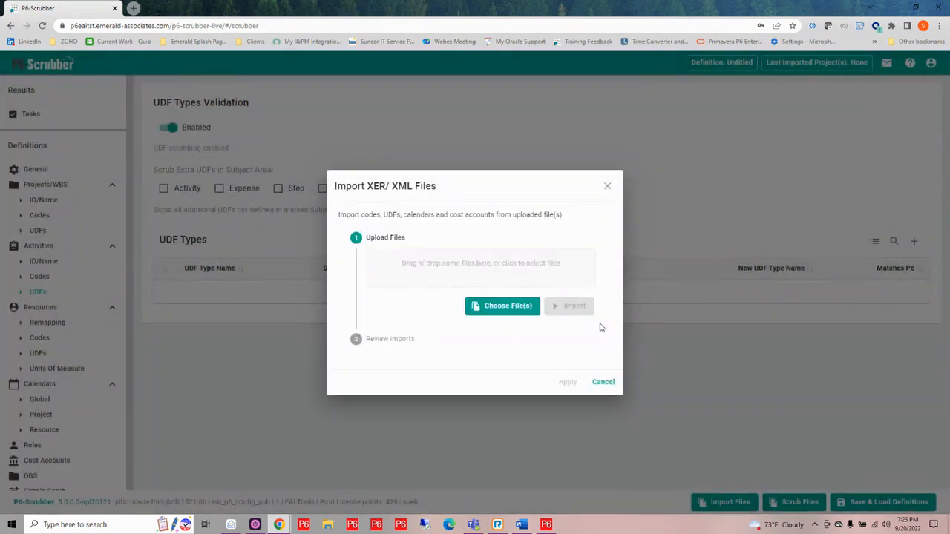
{"action": "left_click", "coordinate": [603, 382]}
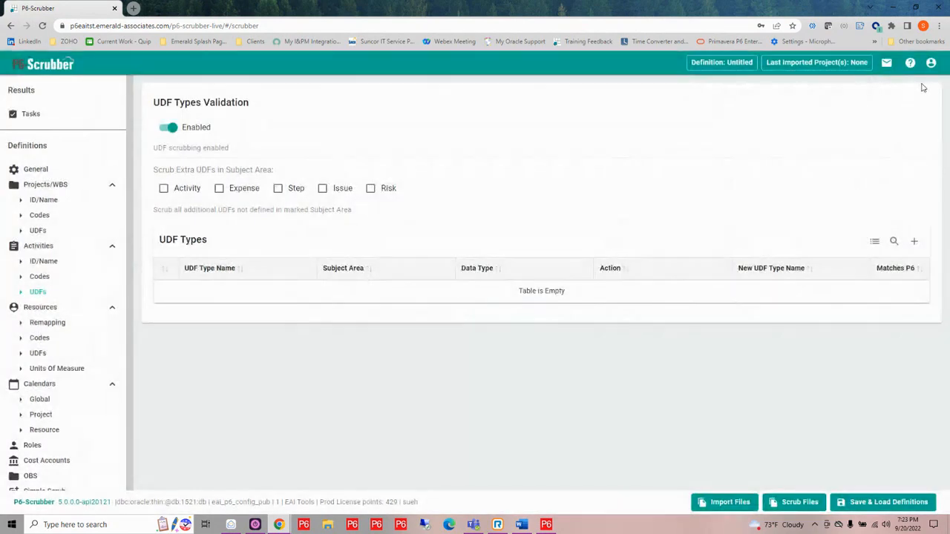
{"action": "left_click", "coordinate": [929, 63]}
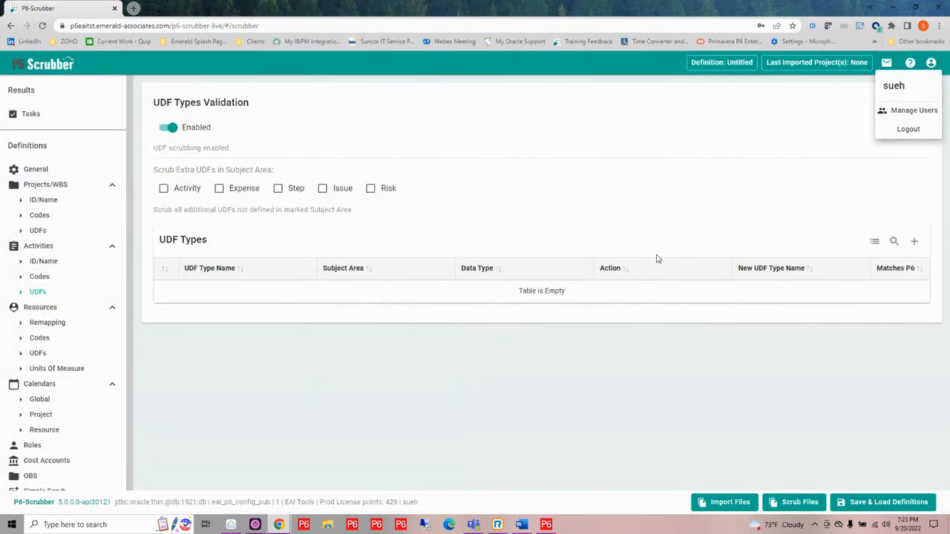
{"action": "left_click", "coordinate": [907, 129]}
{"action": "left_click", "coordinate": [515, 278]}
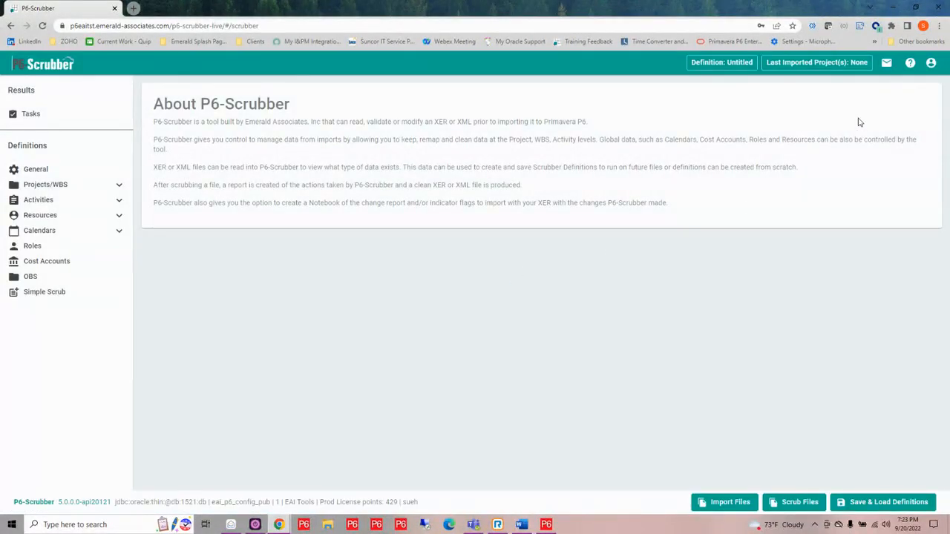
- Try again to import definition data from SC04080-1-PRE-Master in the new session, and close the import dialog
{"action": "left_click", "coordinate": [719, 509]}
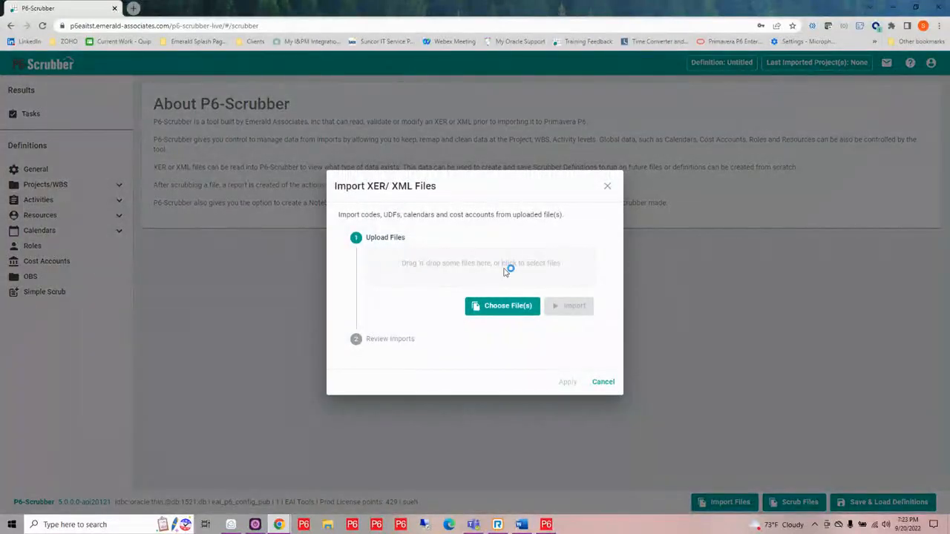
{"action": "left_click", "coordinate": [507, 271]}
{"action": "left_click", "coordinate": [287, 83]}
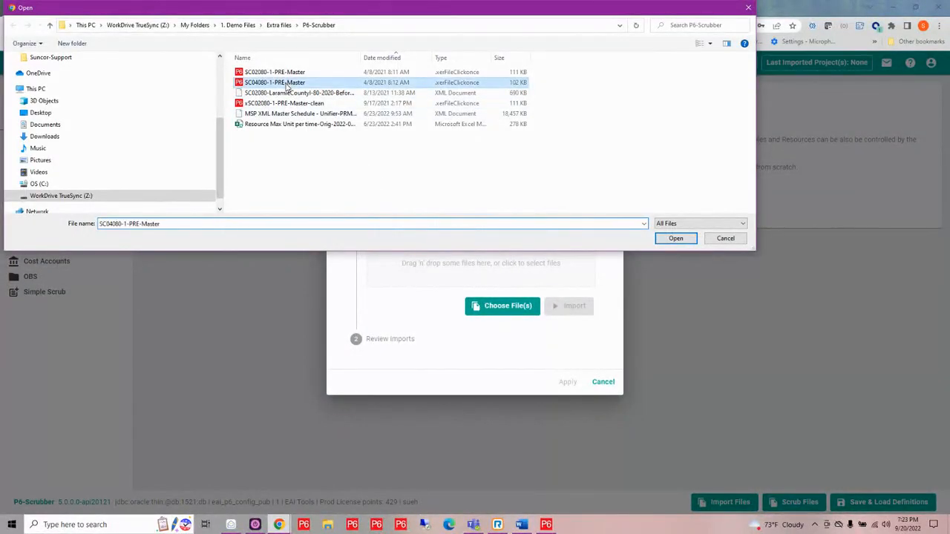
{"action": "left_click", "coordinate": [676, 239]}
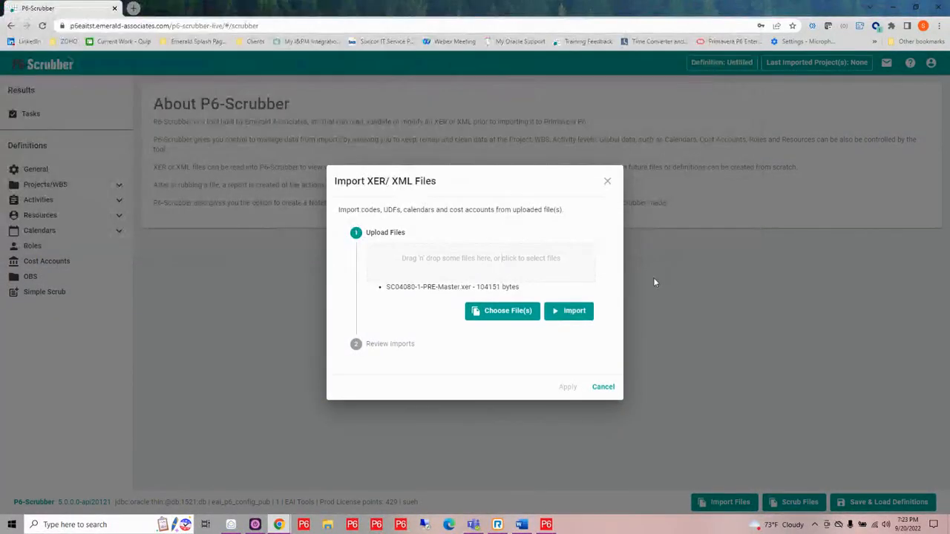
{"action": "left_click", "coordinate": [572, 314]}
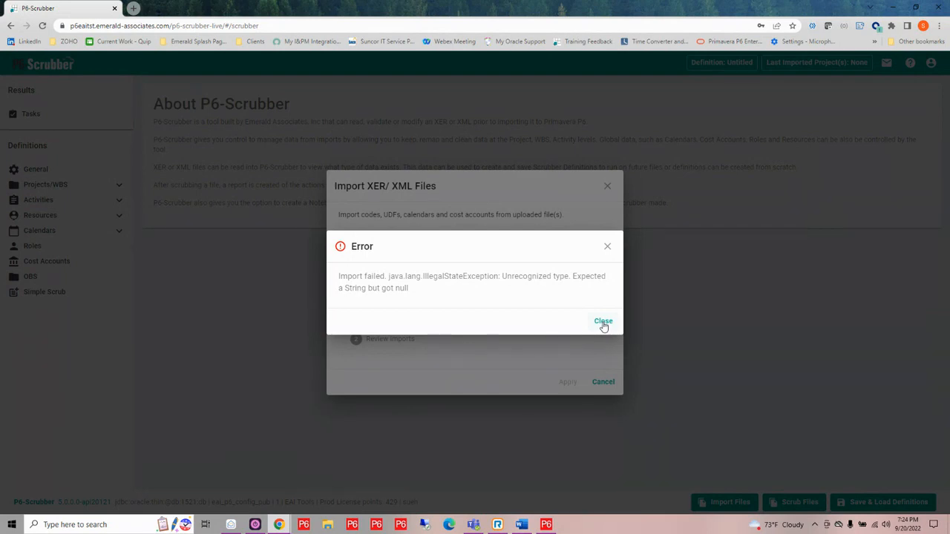
{"action": "left_click", "coordinate": [604, 324]}
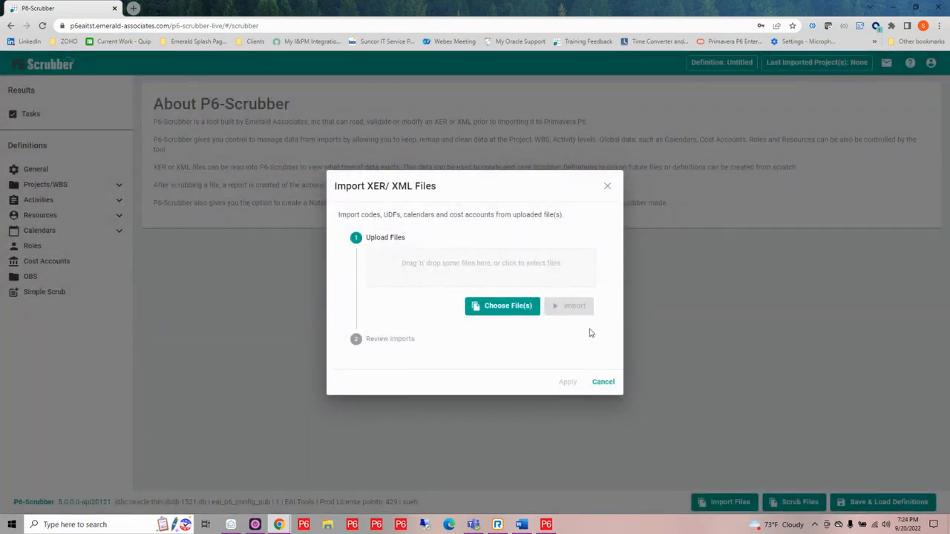
{"action": "left_click", "coordinate": [603, 382]}
- Open P6 - Scrubber Live from the Emerald Associates Demo Environment and try to sign in with the prefilled account
{"action": "left_click", "coordinate": [197, 42]}
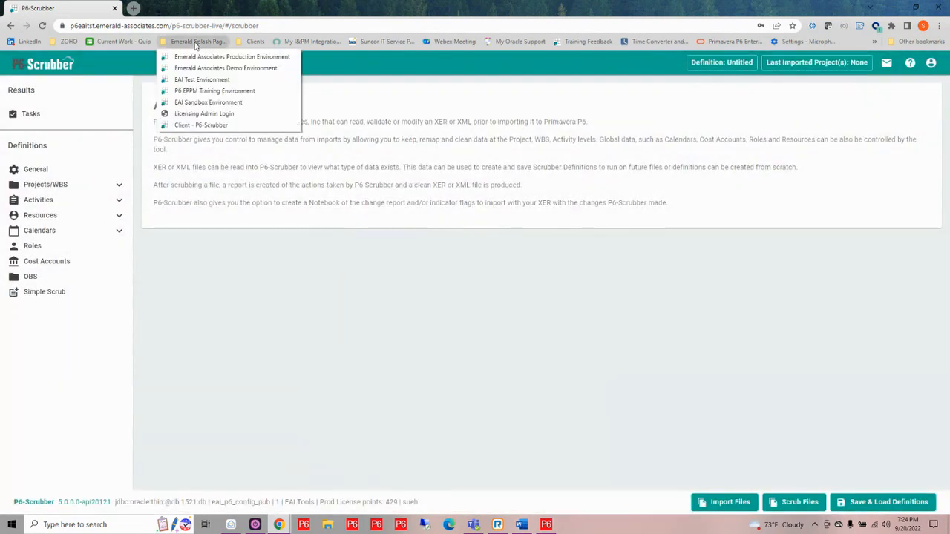
{"action": "left_click", "coordinate": [215, 68]}
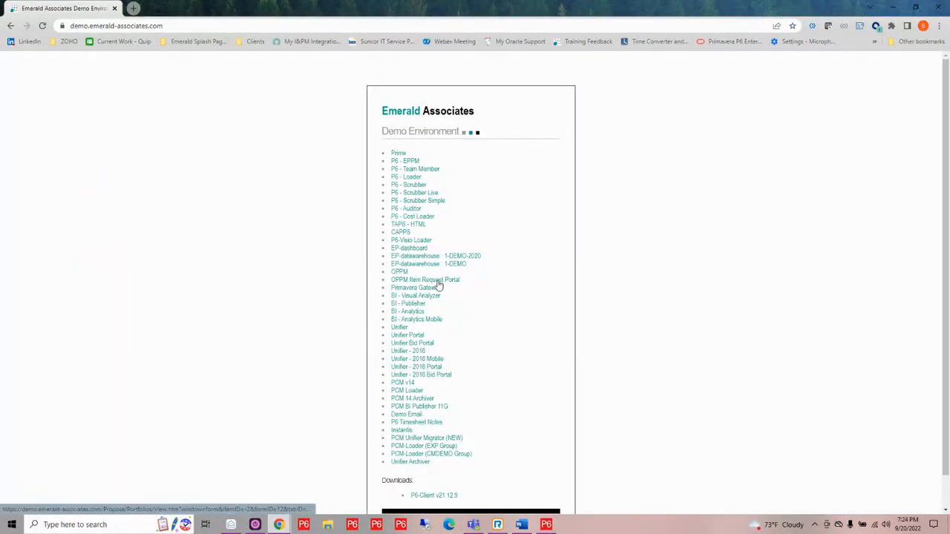
{"action": "left_click", "coordinate": [414, 193]}
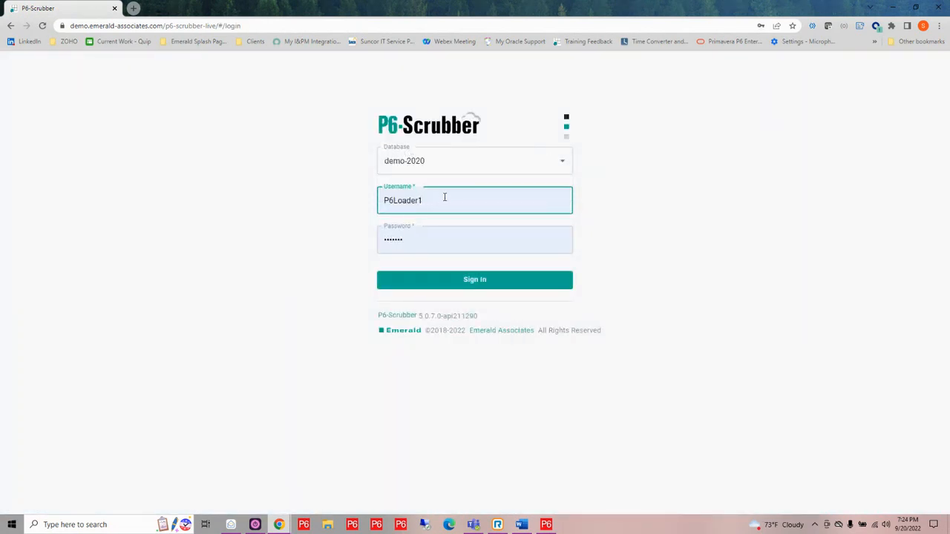
{"action": "left_click", "coordinate": [478, 288]}
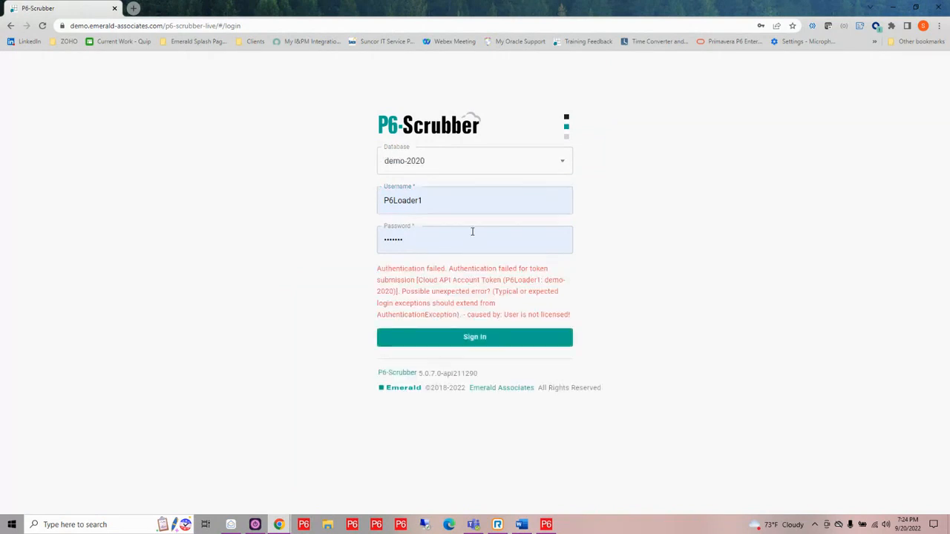
- Sign in to the demo-2020 database with the personal account's username and password
{"action": "double_click", "coordinate": [467, 199]}
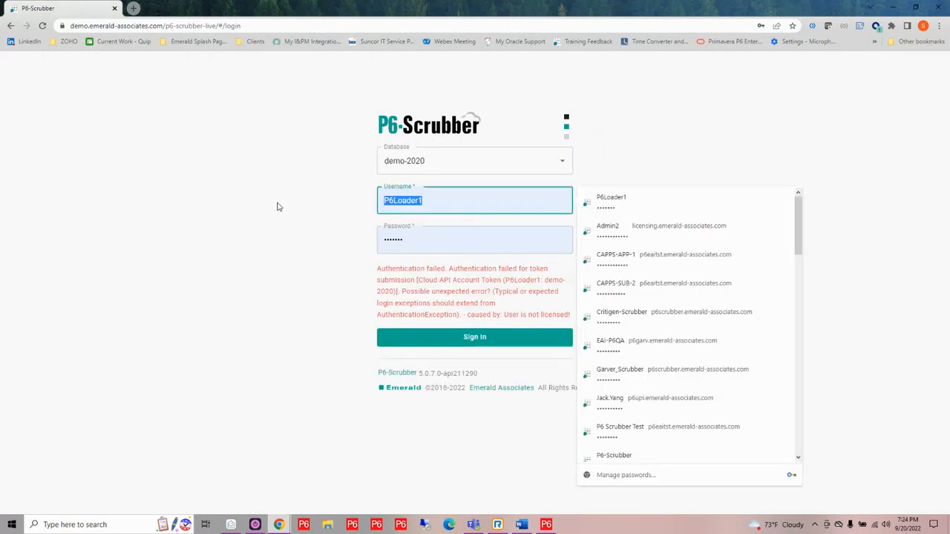
{"action": "type", "text": "sueh"}
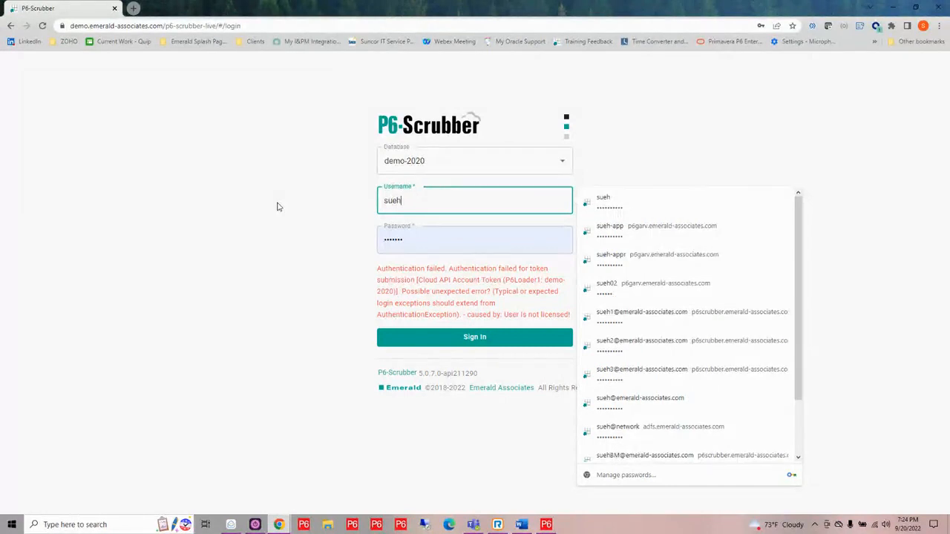
{"action": "key", "text": "Tab"}
{"action": "type", "text": "s"}
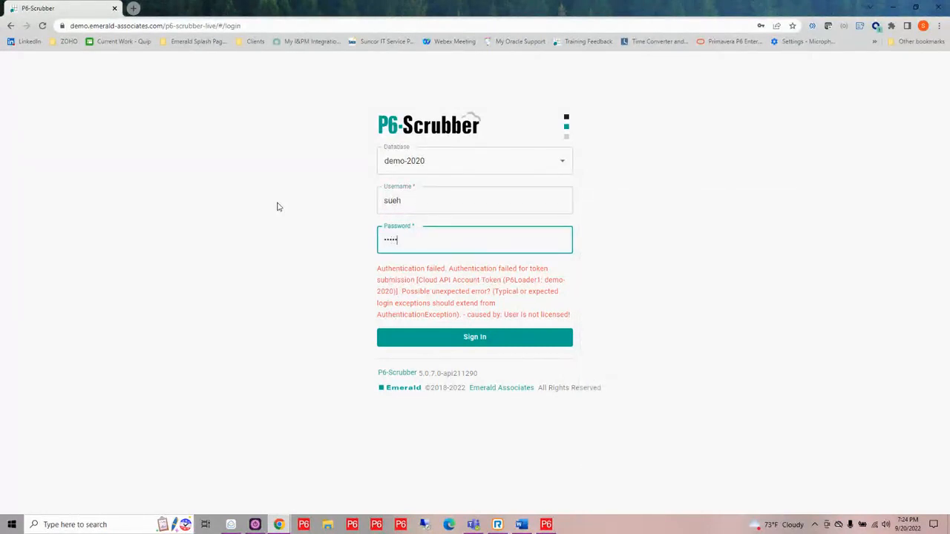
{"action": "key", "text": "Return"}
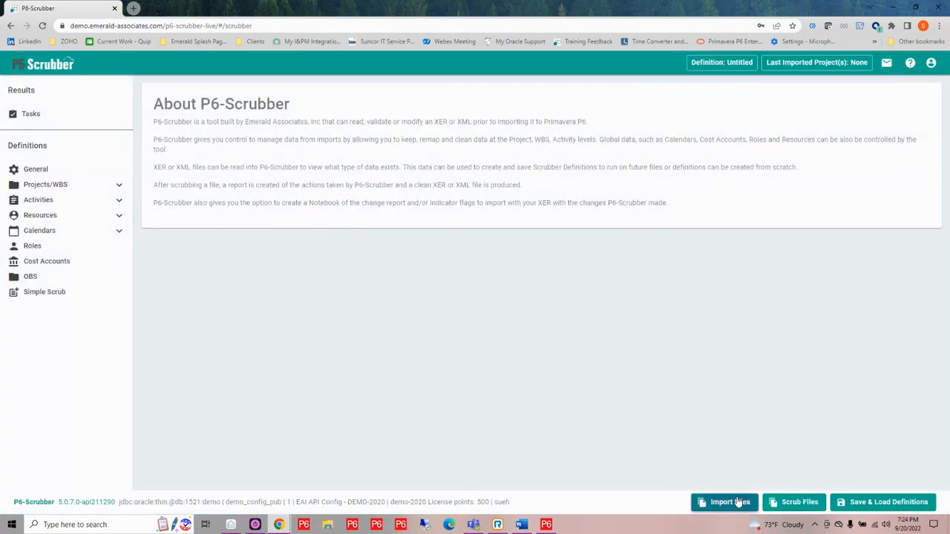
- Import the definition data from the file SC02080-1-PRE-Master and apply the reviewed imports
{"action": "left_click", "coordinate": [738, 502]}
{"action": "left_click", "coordinate": [492, 262]}
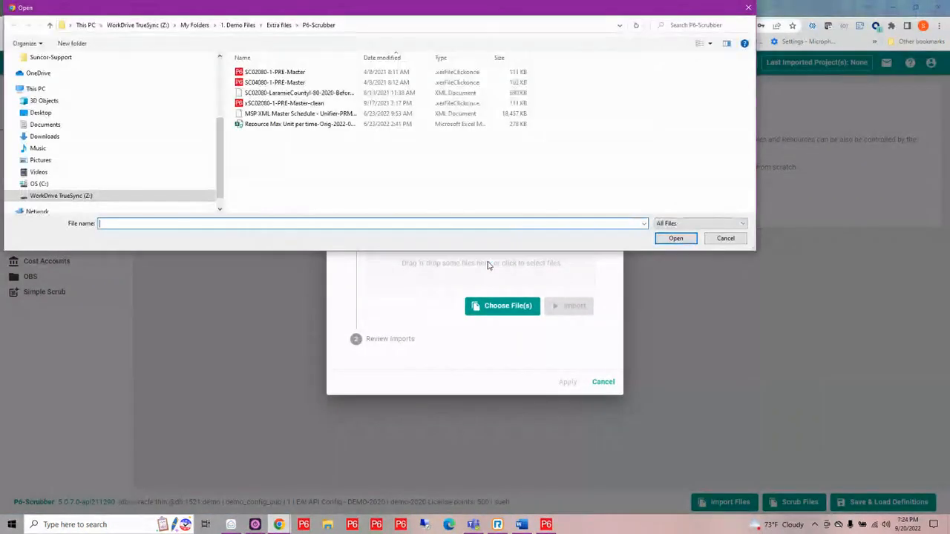
{"action": "left_click", "coordinate": [276, 72]}
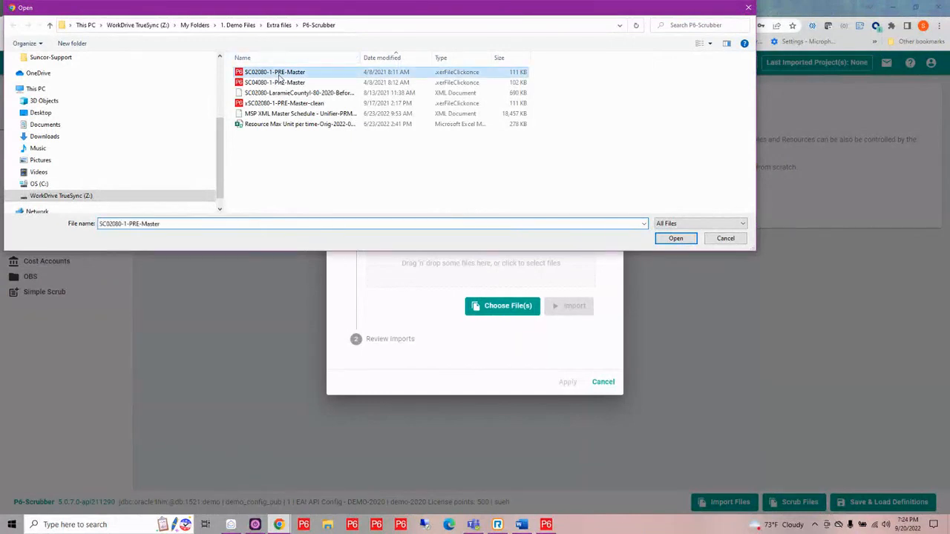
{"action": "left_click", "coordinate": [674, 238]}
{"action": "left_click", "coordinate": [560, 310]}
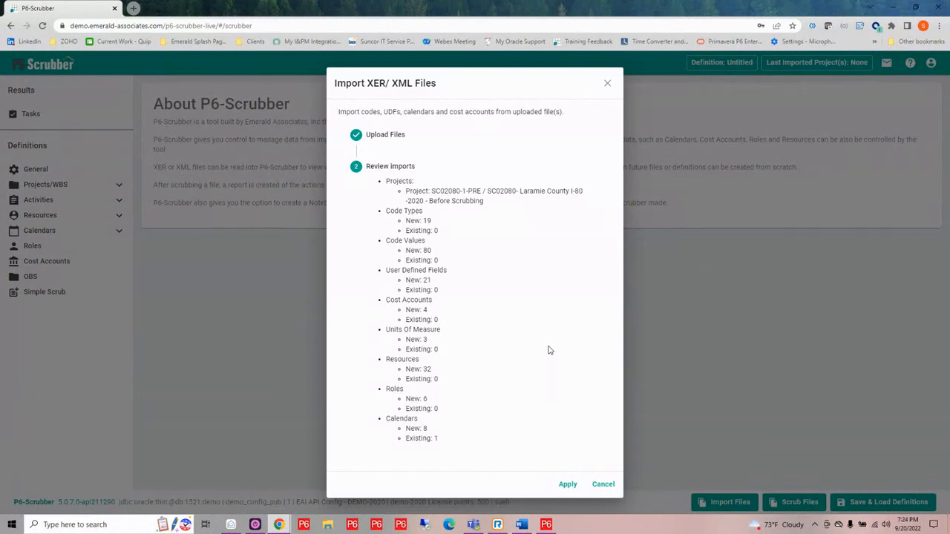
{"action": "left_click", "coordinate": [566, 485]}
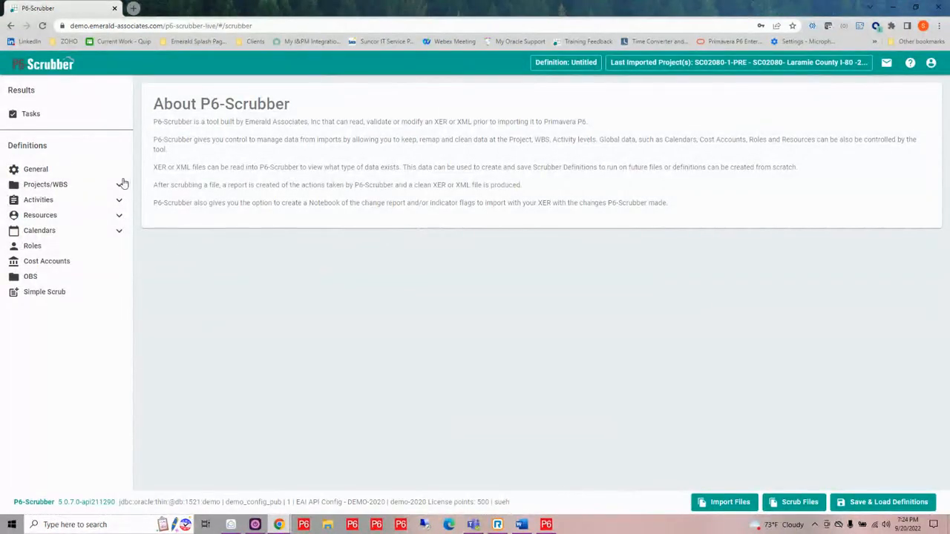
- Expand the Projects/WBS and Activities definitions, open the project codes and enable project code scrubbing
{"action": "left_click", "coordinate": [119, 192]}
{"action": "left_click", "coordinate": [119, 246]}
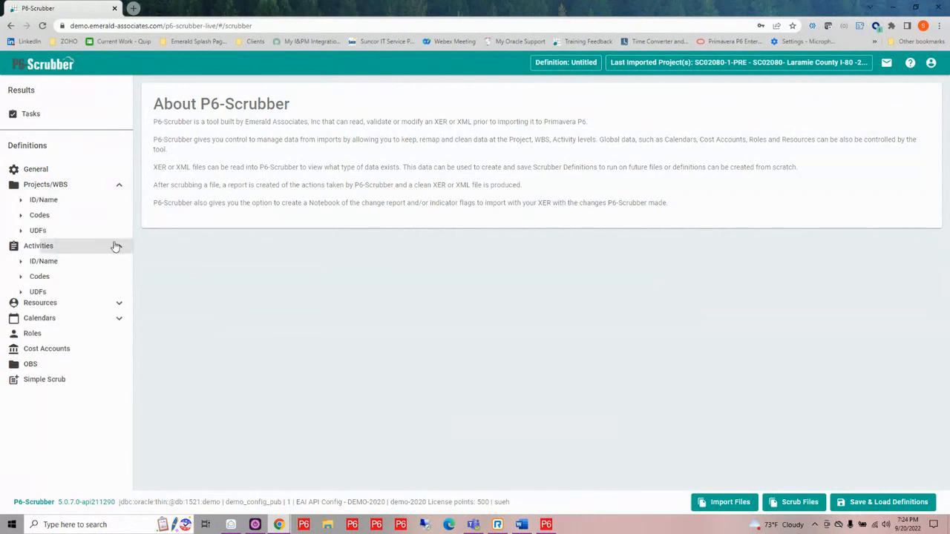
{"action": "left_click", "coordinate": [41, 217]}
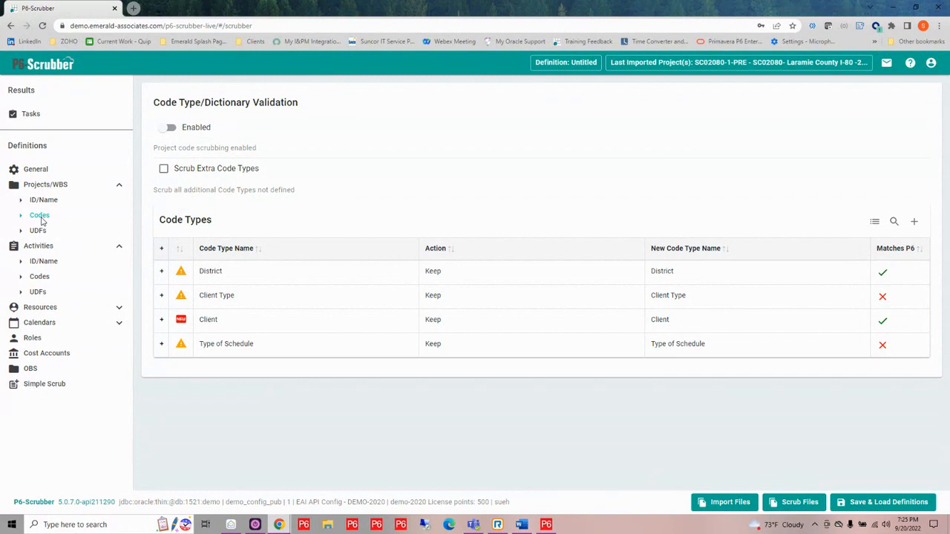
{"action": "left_click", "coordinate": [164, 130]}
- Expand the District code type's dictionary and remap the value Dist 5 to the P6 value D5
{"action": "mouse_move", "coordinate": [182, 273]}
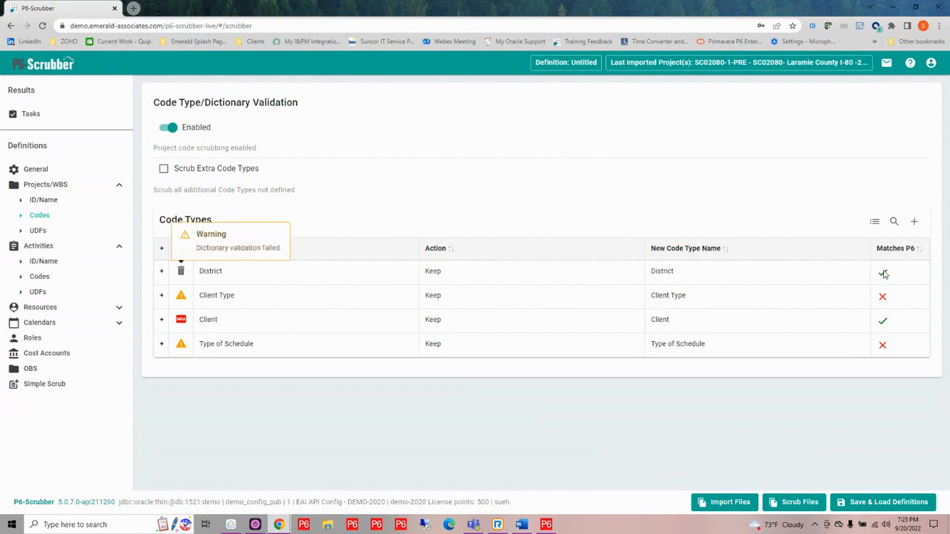
{"action": "left_click", "coordinate": [162, 271]}
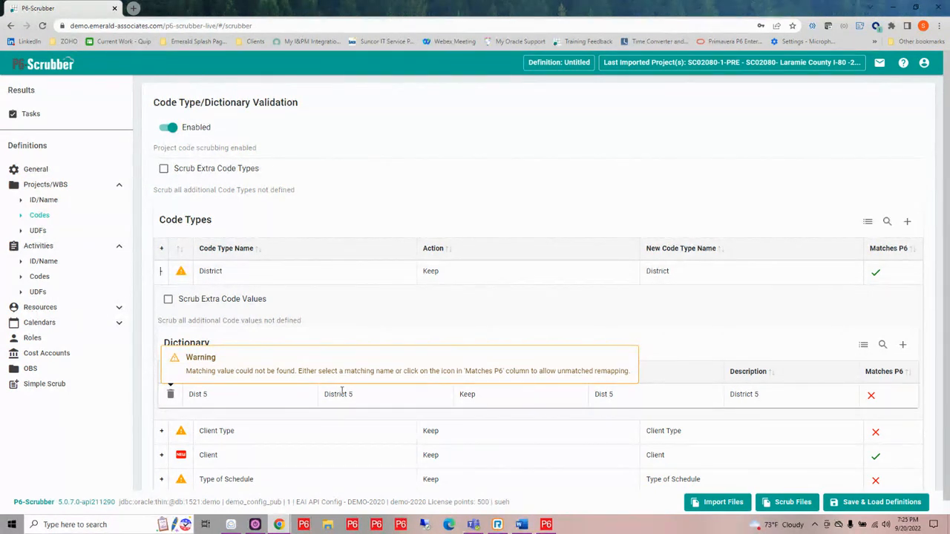
{"action": "left_click", "coordinate": [624, 395]}
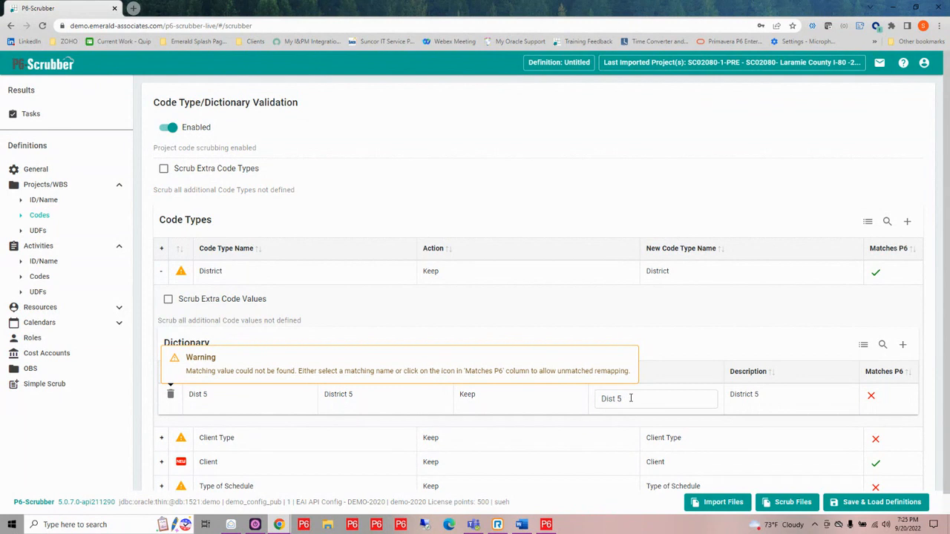
{"action": "left_click_drag", "start_coordinate": [631, 397], "coordinate": [597, 399]}
{"action": "key", "text": "BackSpace"}
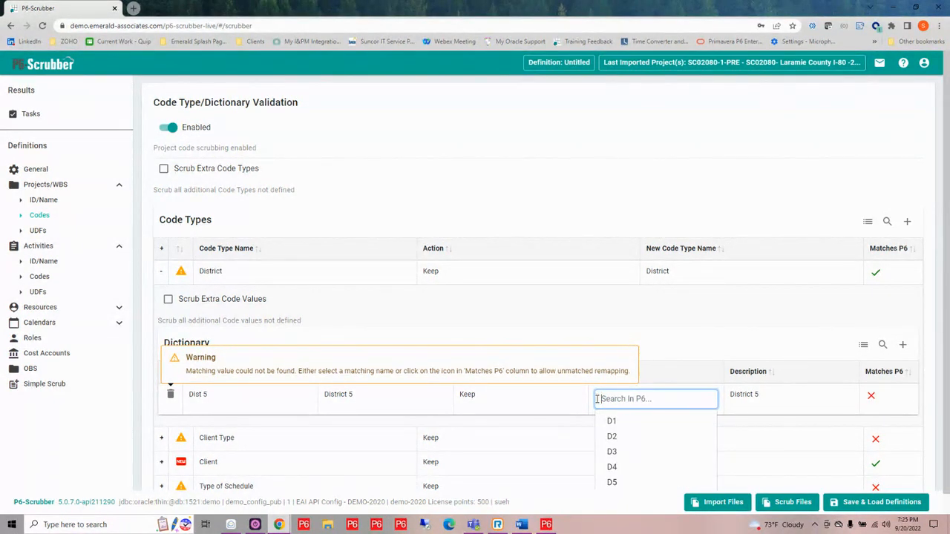
{"action": "left_click", "coordinate": [612, 483]}
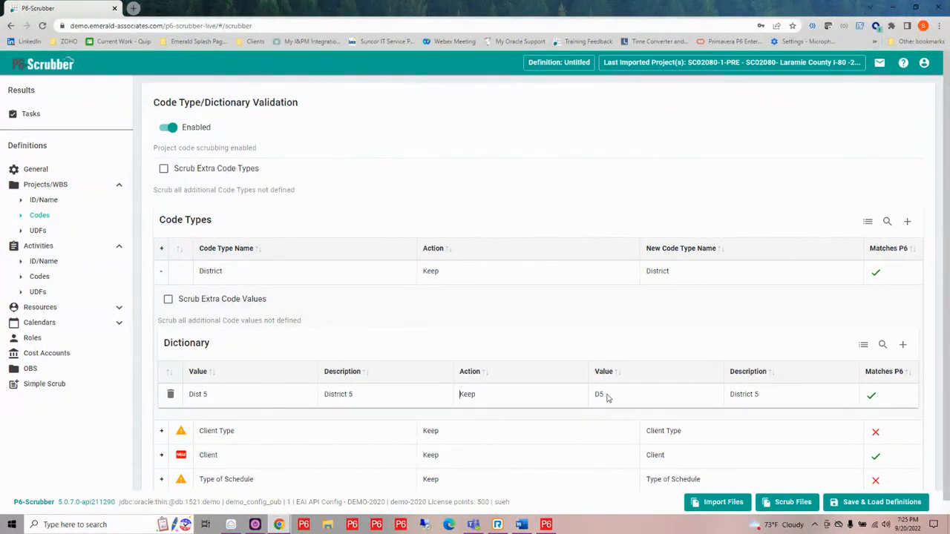
- Set the action of the Client Type and Type of Schedule project code types to Scrub
{"action": "left_click", "coordinate": [522, 420]}
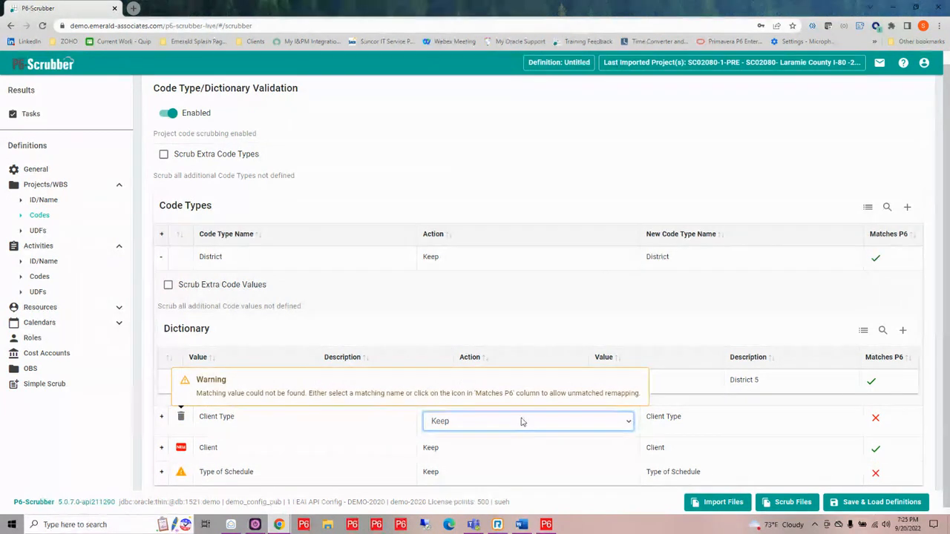
{"action": "left_click", "coordinate": [521, 421]}
{"action": "left_click", "coordinate": [506, 448]}
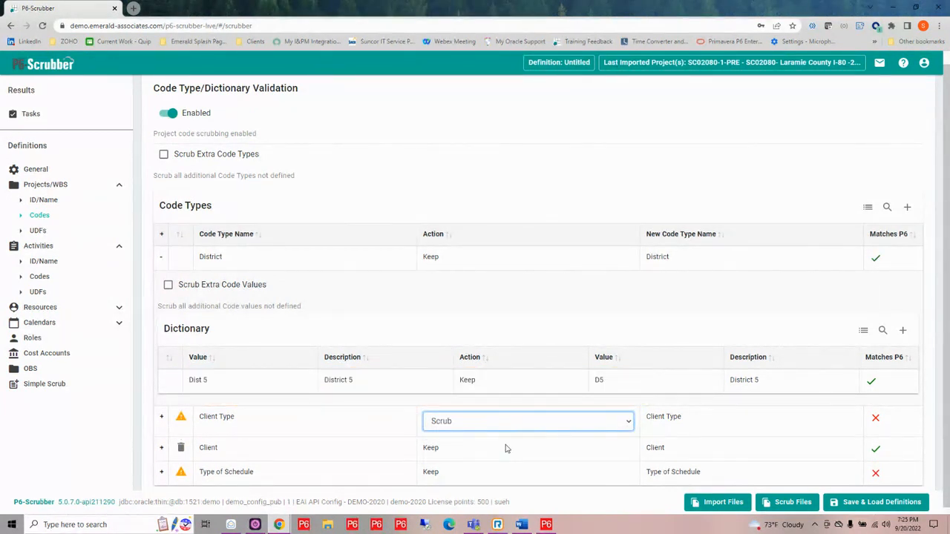
{"action": "left_click", "coordinate": [484, 480]}
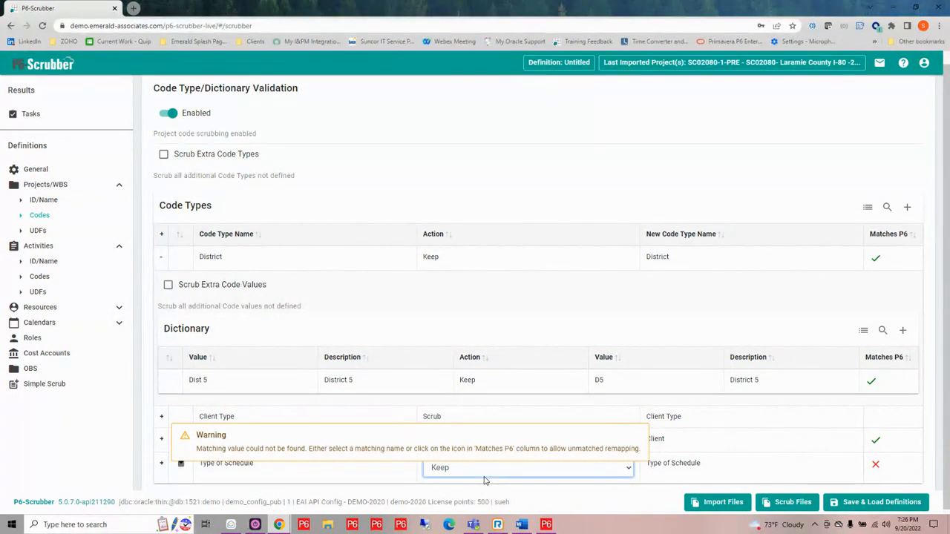
{"action": "left_click", "coordinate": [489, 479]}
{"action": "left_click", "coordinate": [475, 496]}
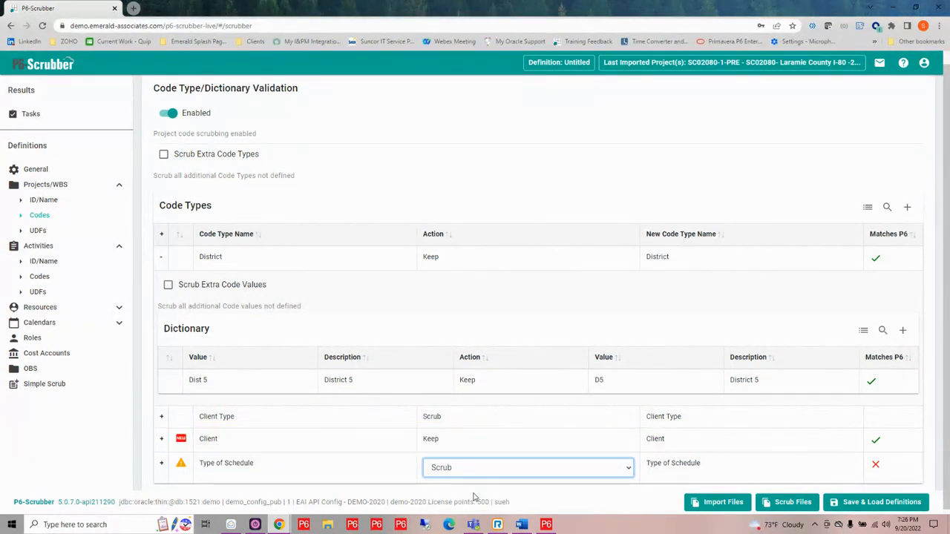
{"action": "left_click", "coordinate": [743, 451]}
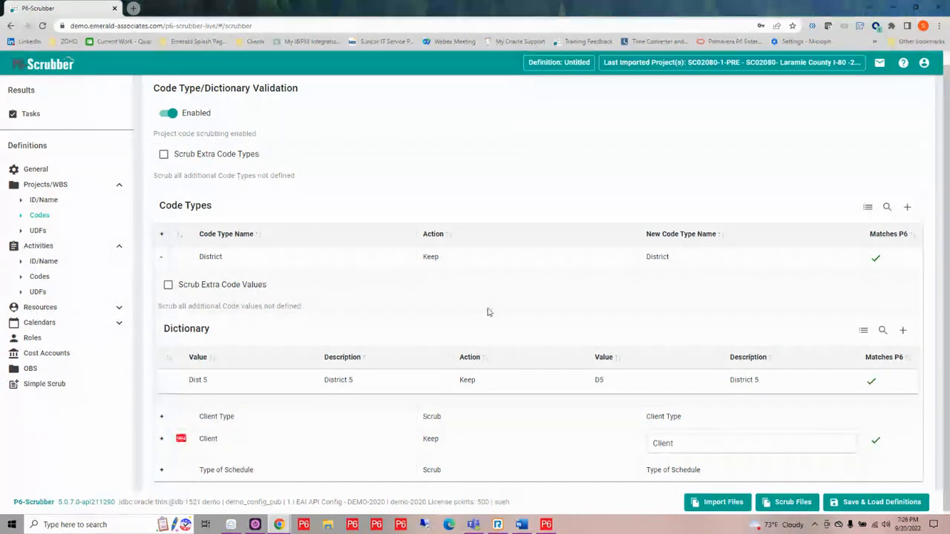
- In the Projects/WBS UDFs, set the action of Submitted File Name, WBS - Cost Performance and Submittal Date to Scrub
{"action": "left_click", "coordinate": [38, 231]}
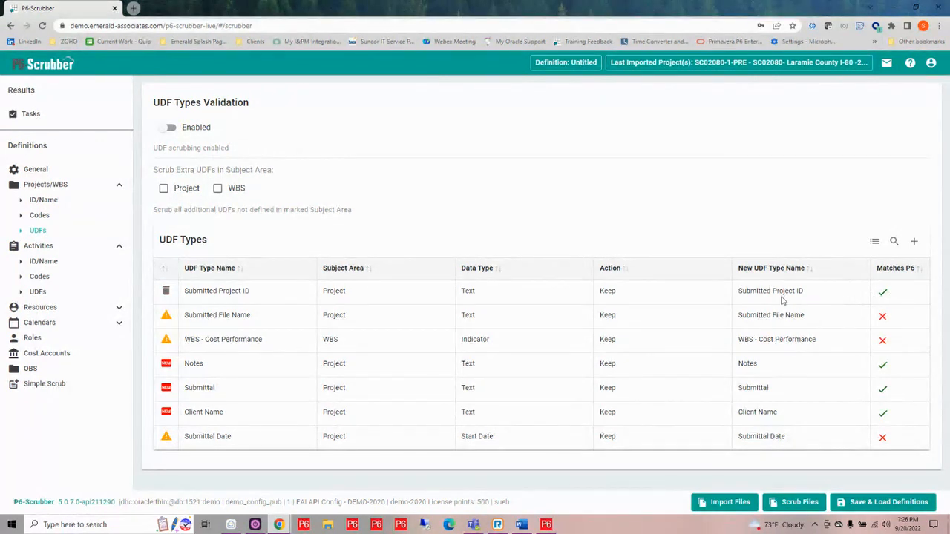
{"action": "mouse_move", "coordinate": [167, 322]}
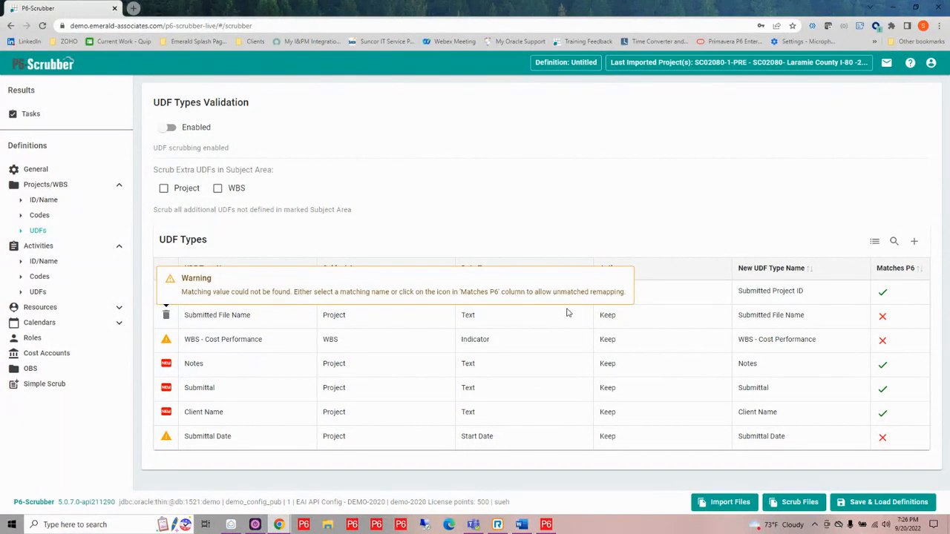
{"action": "left_click", "coordinate": [601, 316]}
{"action": "left_click", "coordinate": [616, 323]}
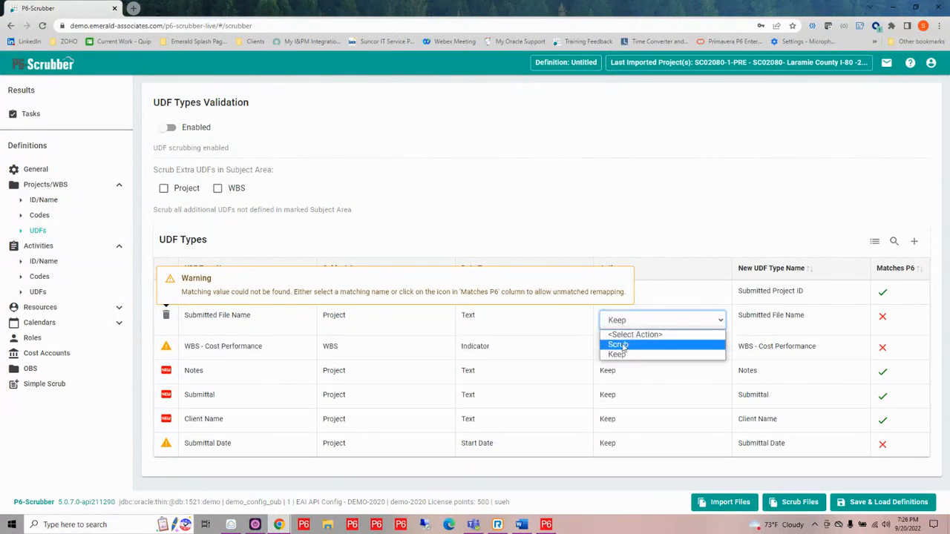
{"action": "left_click", "coordinate": [622, 350]}
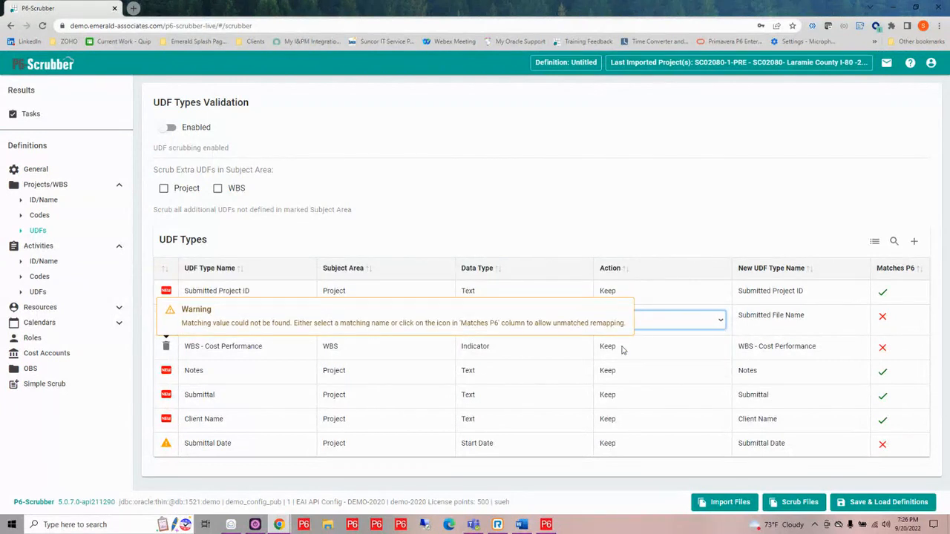
{"action": "left_click", "coordinate": [622, 350]}
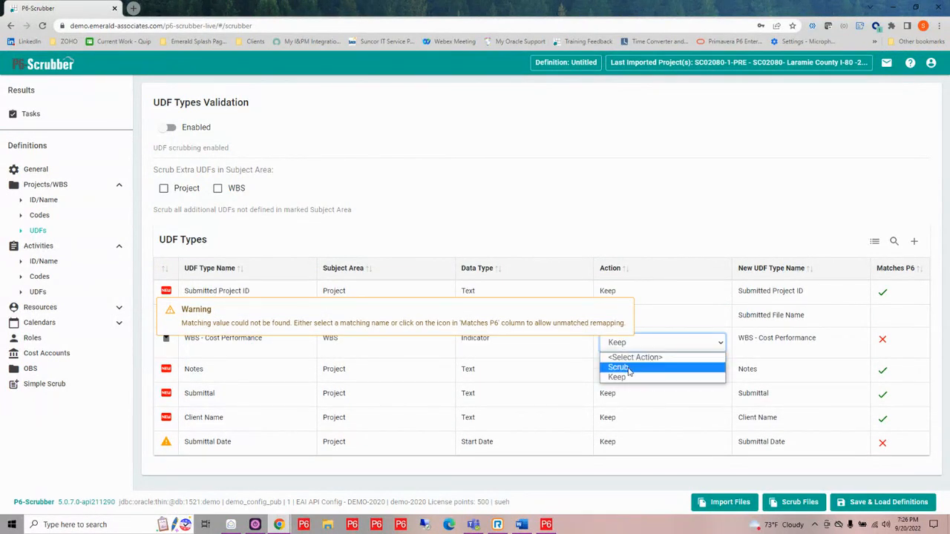
{"action": "left_click", "coordinate": [627, 367]}
{"action": "left_click", "coordinate": [617, 445]}
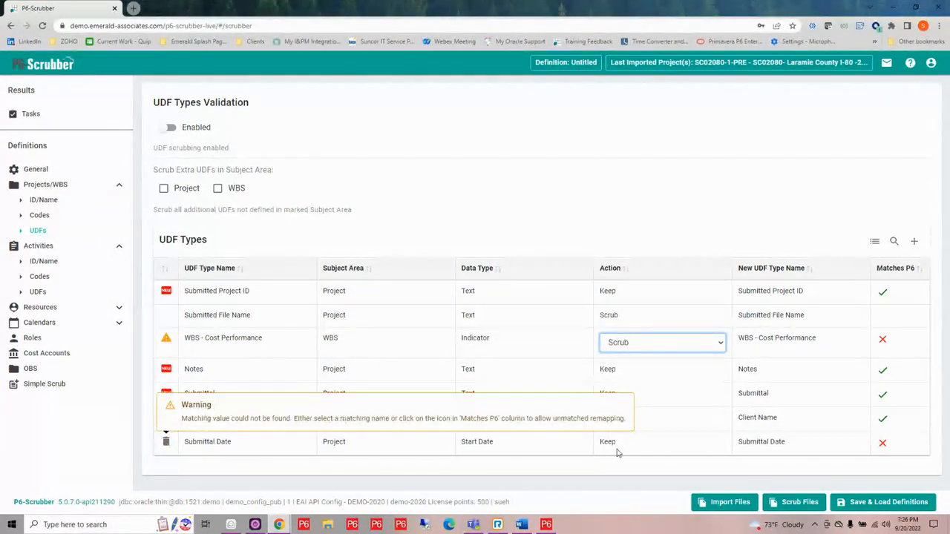
{"action": "left_click", "coordinate": [618, 436]}
{"action": "left_click", "coordinate": [626, 441]}
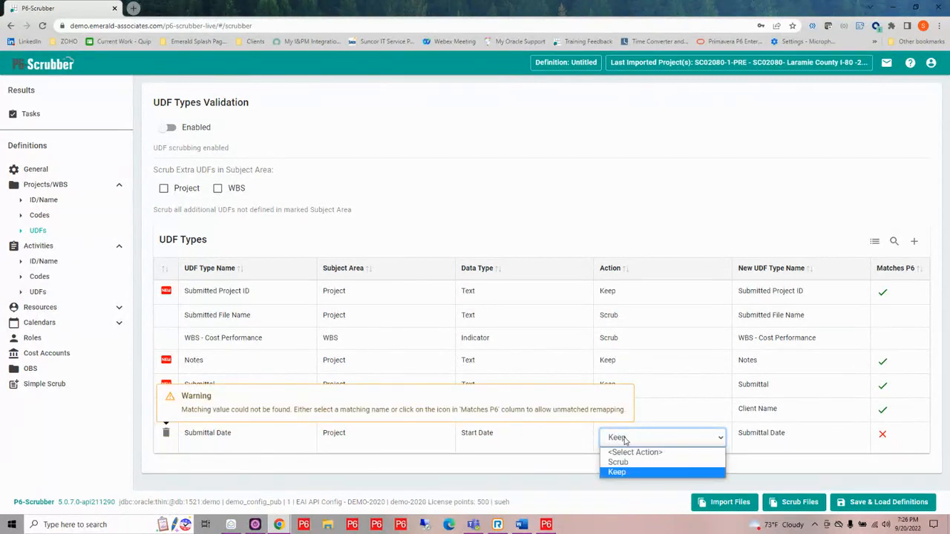
{"action": "left_click", "coordinate": [621, 462]}
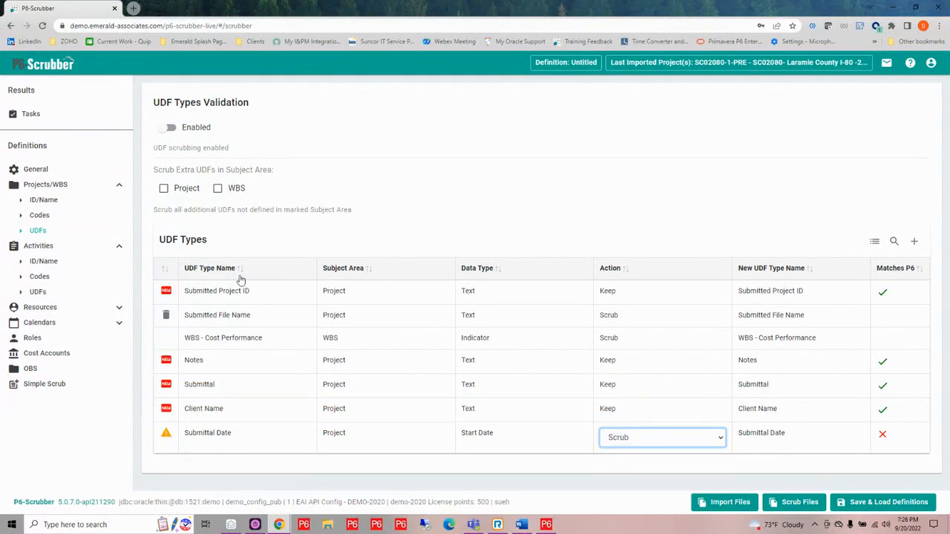
- In the activity UDFs, remap Change Order to Change Order # and set the action of the imported Change Order # type to Scrub
{"action": "left_click", "coordinate": [41, 293]}
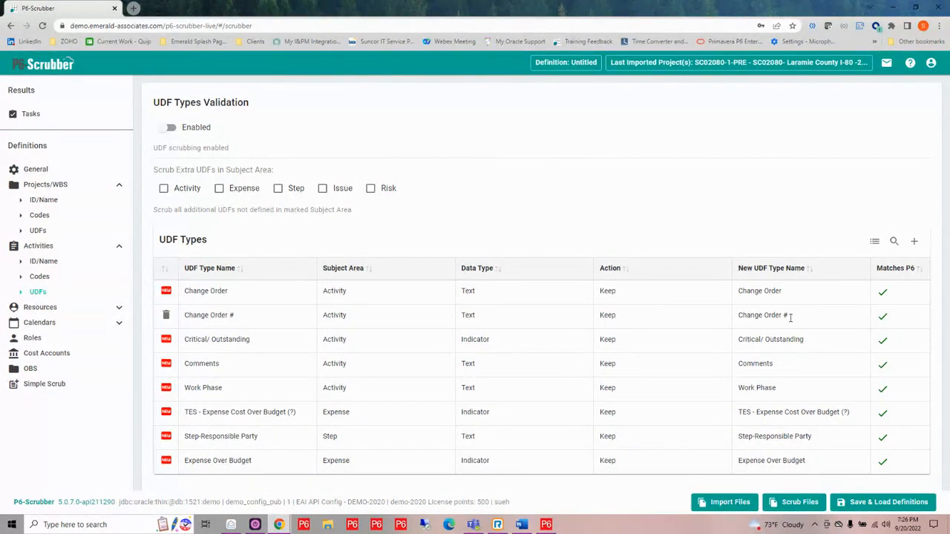
{"action": "left_click", "coordinate": [794, 296]}
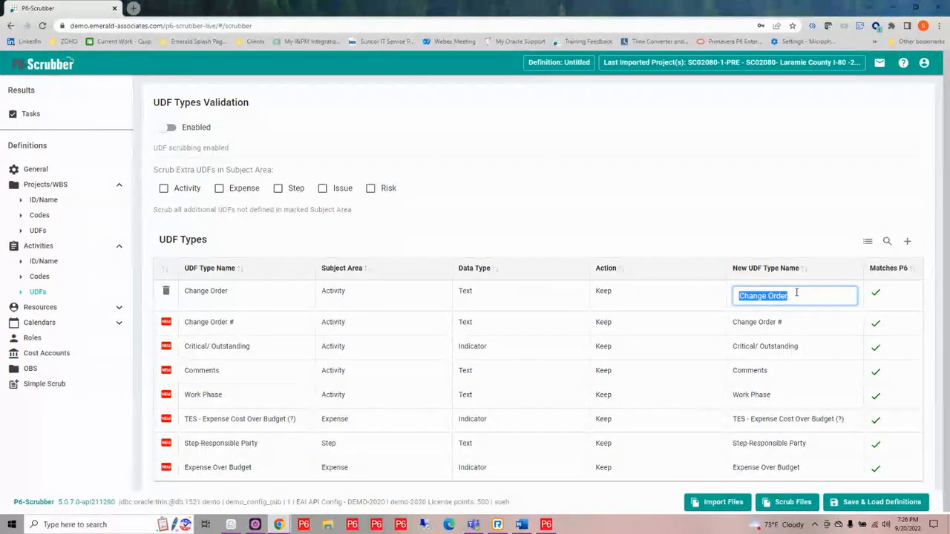
{"action": "left_click", "coordinate": [791, 295]}
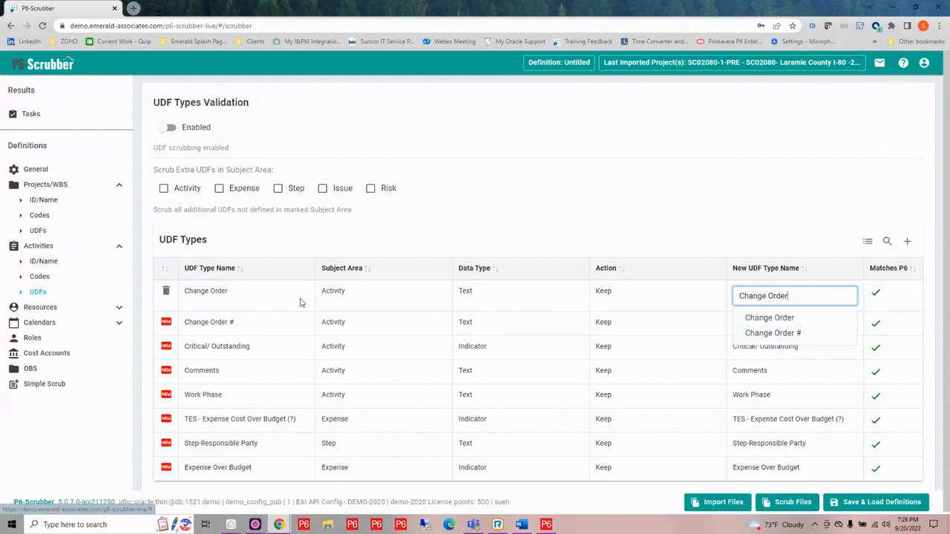
{"action": "left_click", "coordinate": [769, 335]}
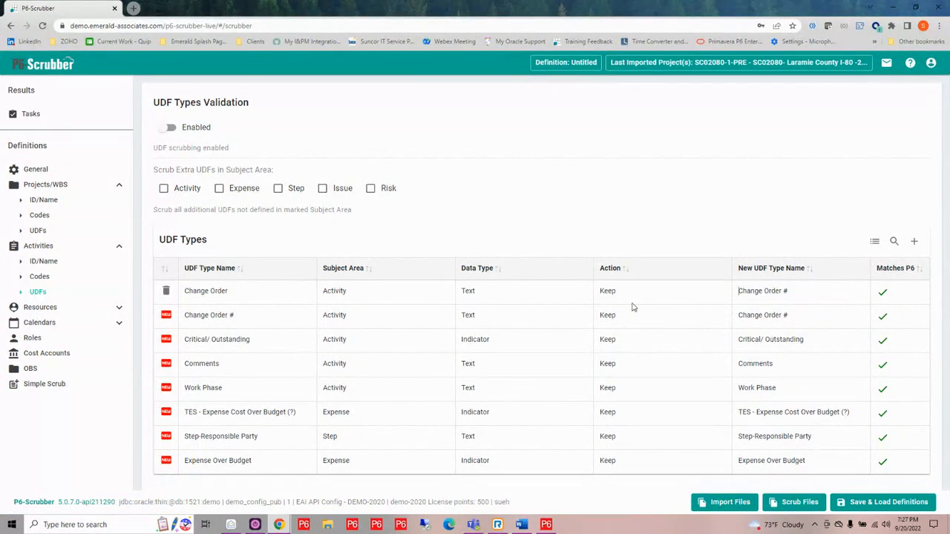
{"action": "left_click", "coordinate": [610, 314]}
{"action": "left_click", "coordinate": [614, 321]}
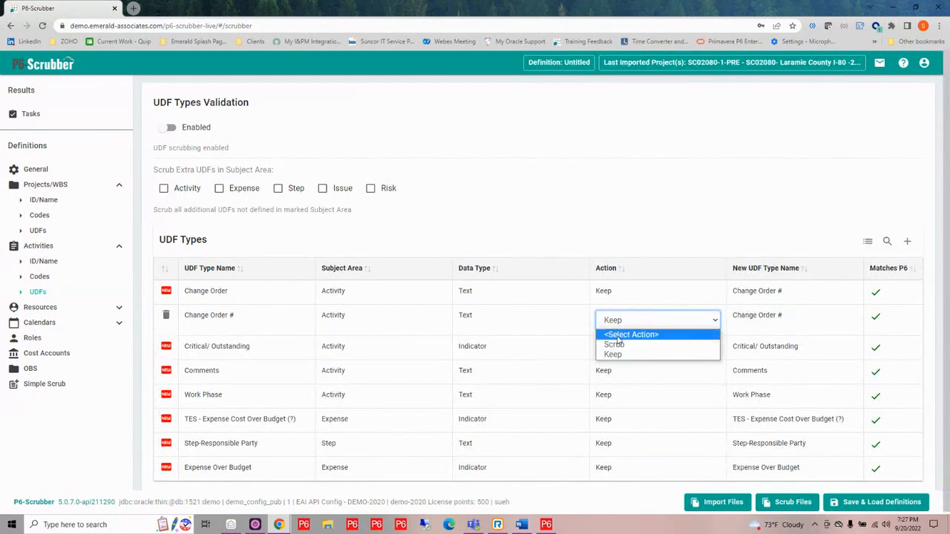
{"action": "left_click", "coordinate": [617, 345]}
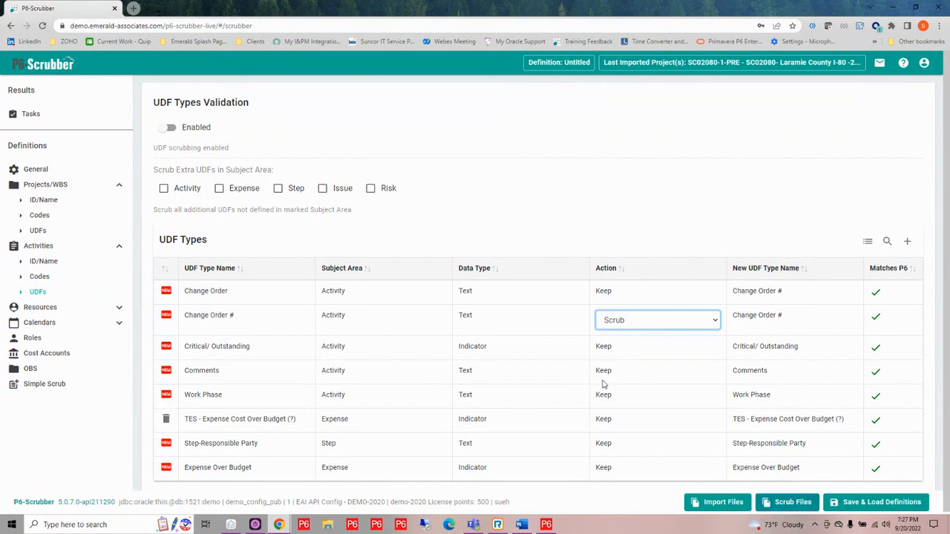
- Examine the activity code, resource code, resource remapping and units of measure definitions, and look up P6 matches for the Mitigations activity code type
{"action": "left_click", "coordinate": [34, 279]}
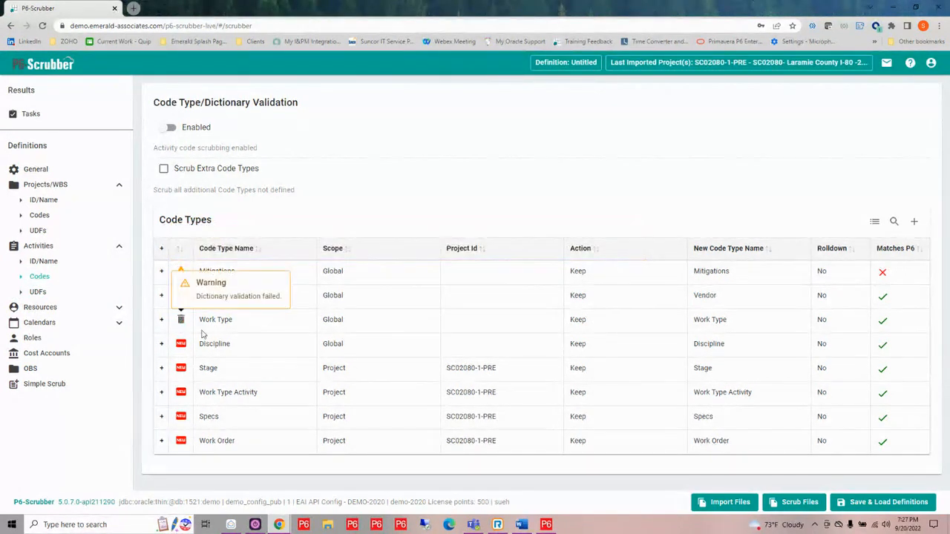
{"action": "left_click", "coordinate": [117, 309]}
{"action": "left_click", "coordinate": [47, 341]}
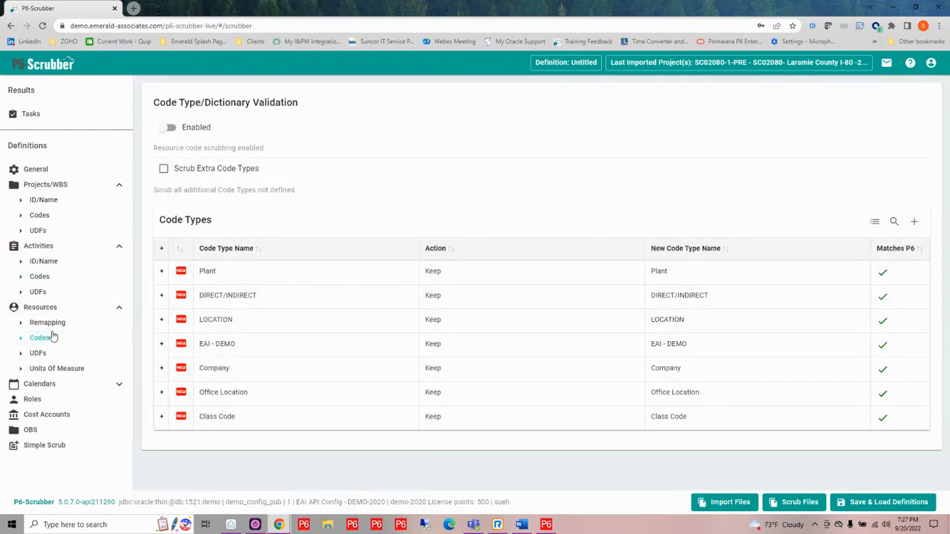
{"action": "left_click", "coordinate": [50, 324]}
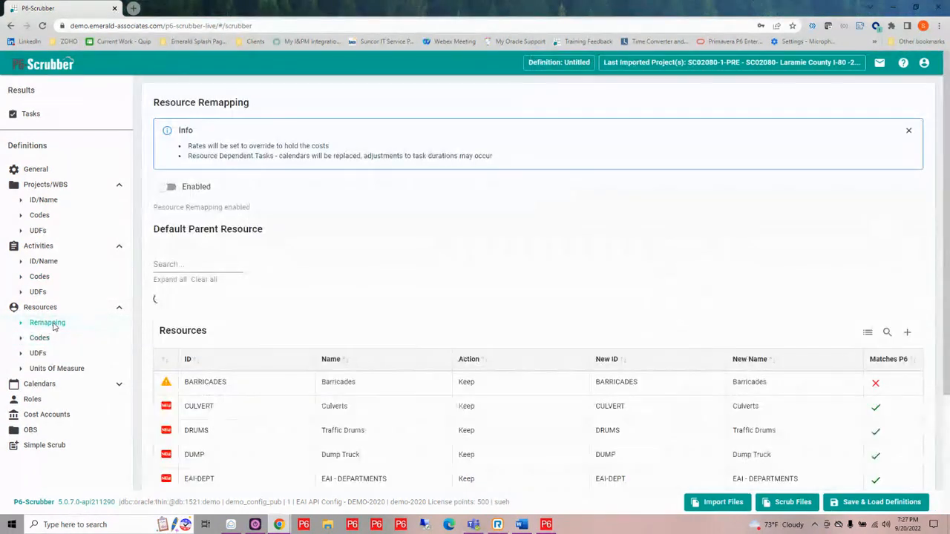
{"action": "left_click", "coordinate": [49, 370]}
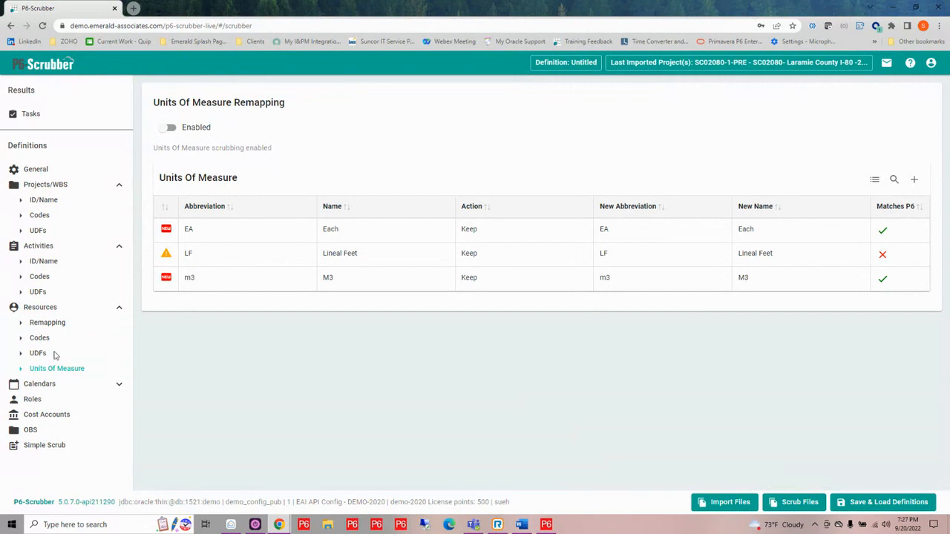
{"action": "left_click", "coordinate": [41, 277]}
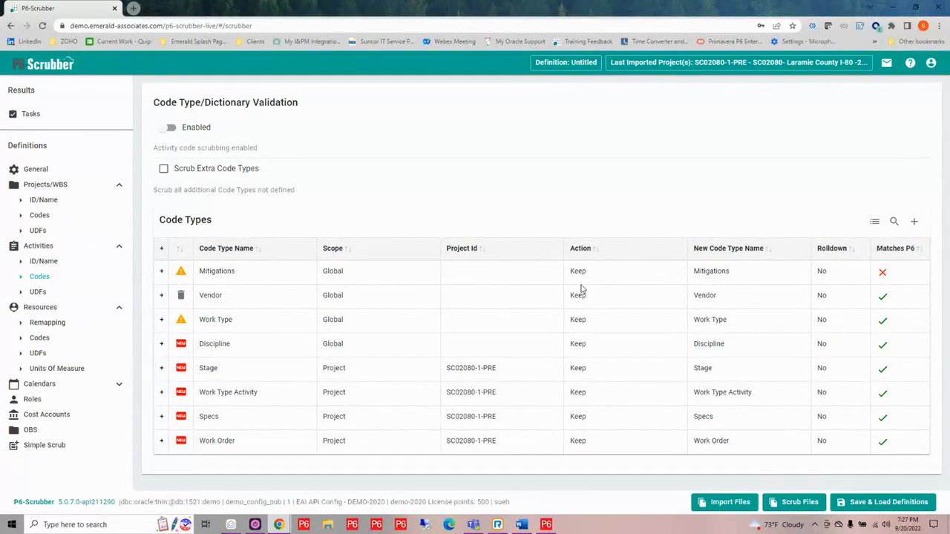
{"action": "mouse_move", "coordinate": [582, 281]}
{"action": "left_click", "coordinate": [733, 272]}
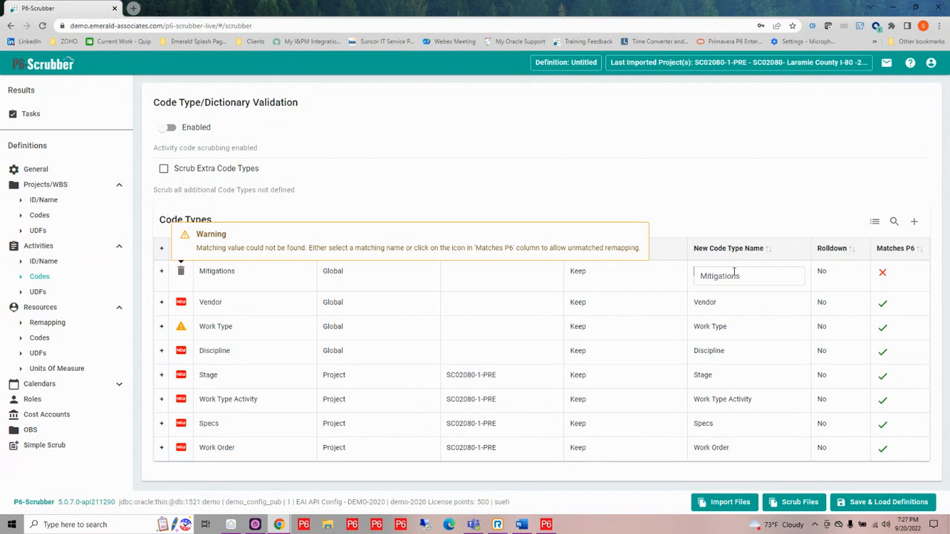
{"action": "left_click", "coordinate": [736, 273]}
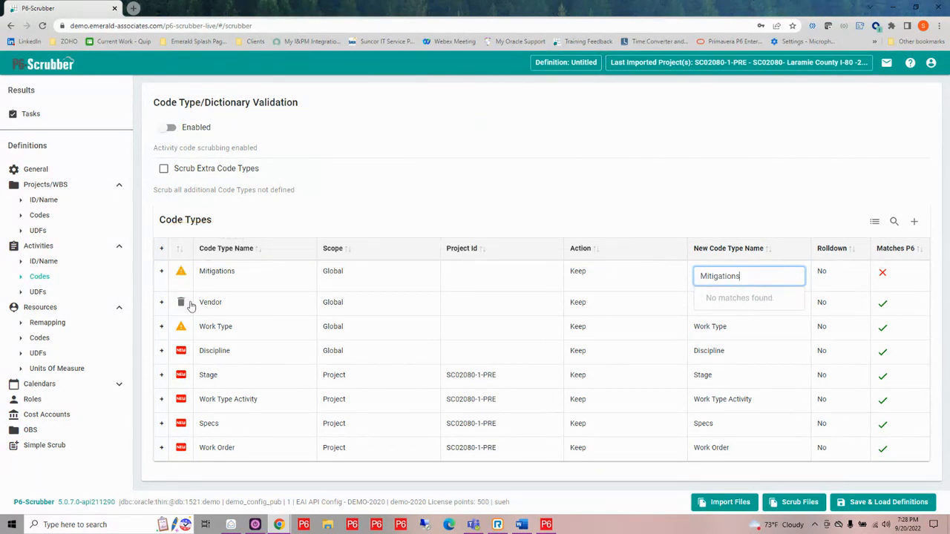
- In the resource remapping, map resource EN-CI-DR to the P6 ID CivilEng with the new name Civil Engineers
{"action": "left_click", "coordinate": [40, 325]}
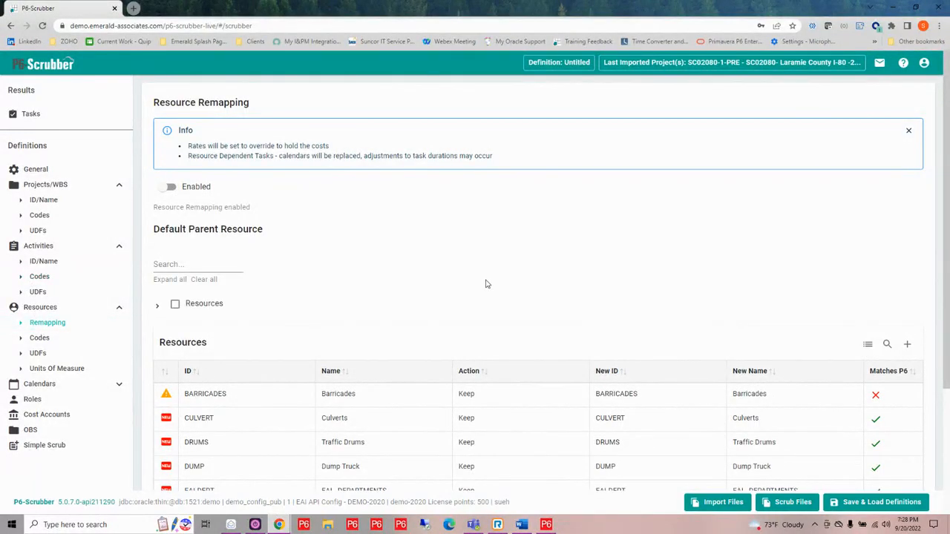
{"action": "scroll", "coordinate": [489, 287], "scroll_direction": "down", "scroll_amount": 2}
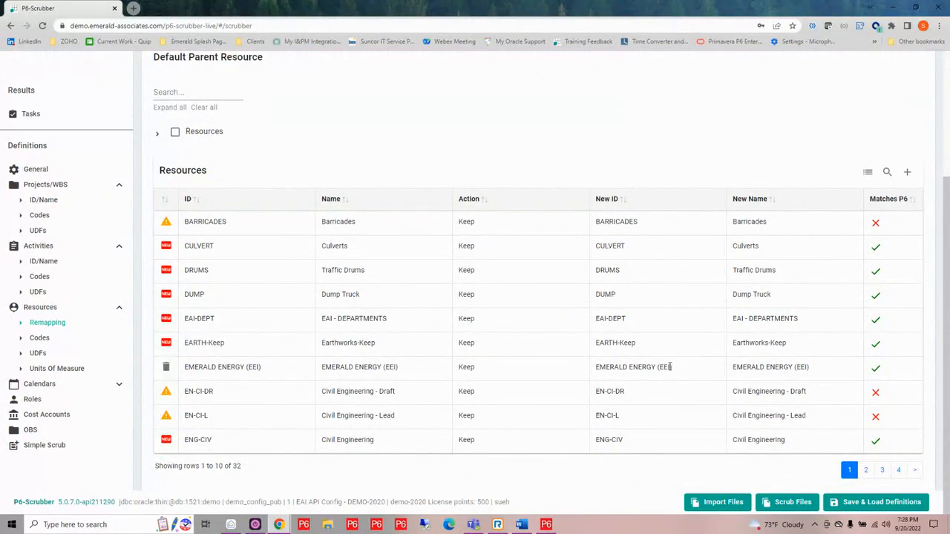
{"action": "mouse_move", "coordinate": [734, 402]}
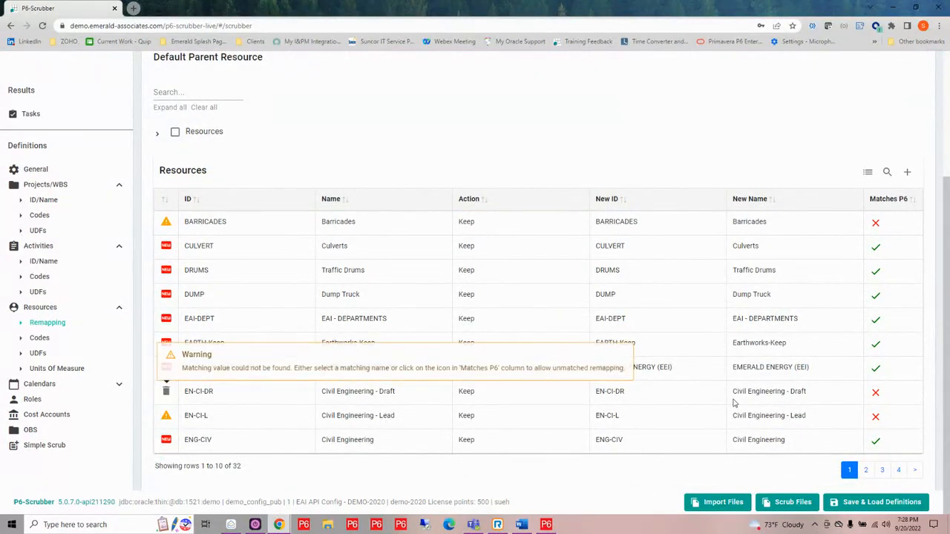
{"action": "left_click", "coordinate": [649, 397]}
{"action": "left_click_drag", "start_coordinate": [649, 395], "coordinate": [584, 397]}
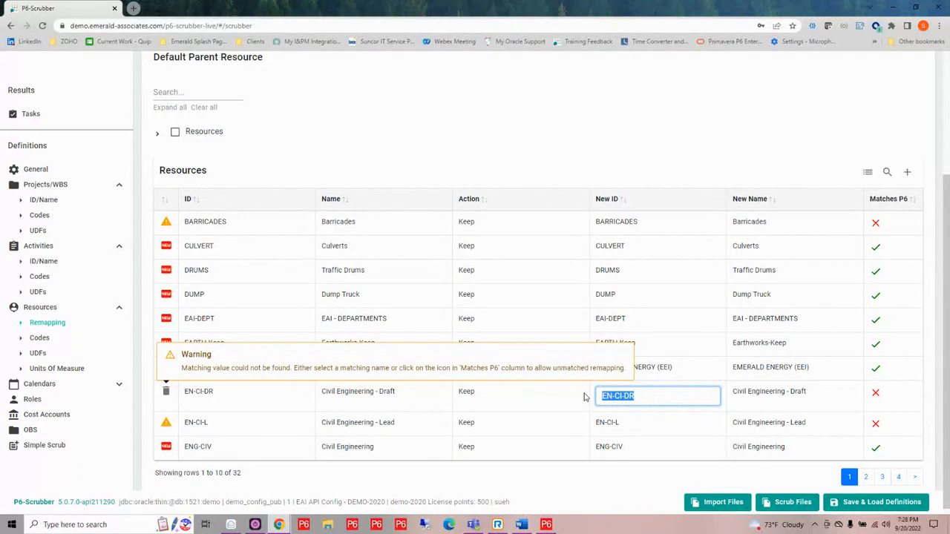
{"action": "key", "text": "BackSpace"}
{"action": "type", "text": "en"}
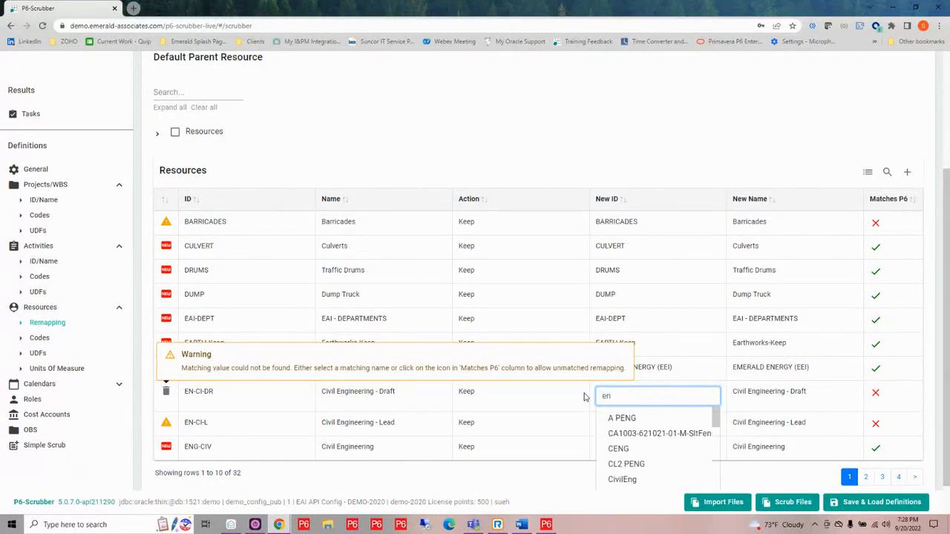
{"action": "type", "text": "g"}
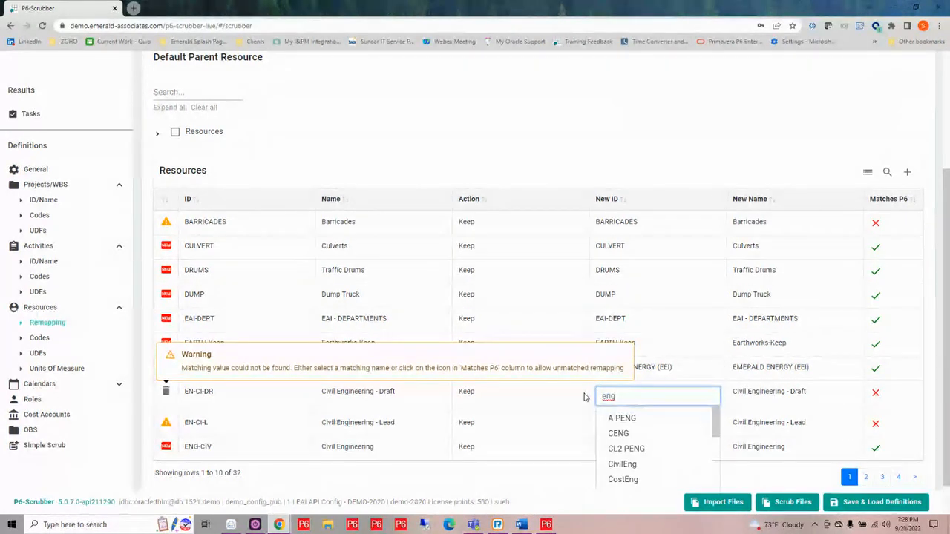
{"action": "left_click", "coordinate": [622, 464]}
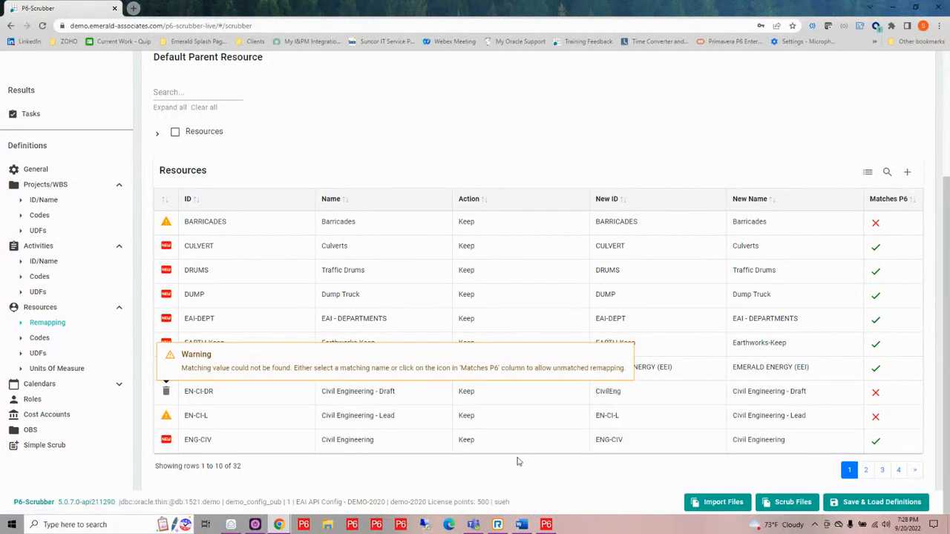
{"action": "left_click", "coordinate": [807, 393]}
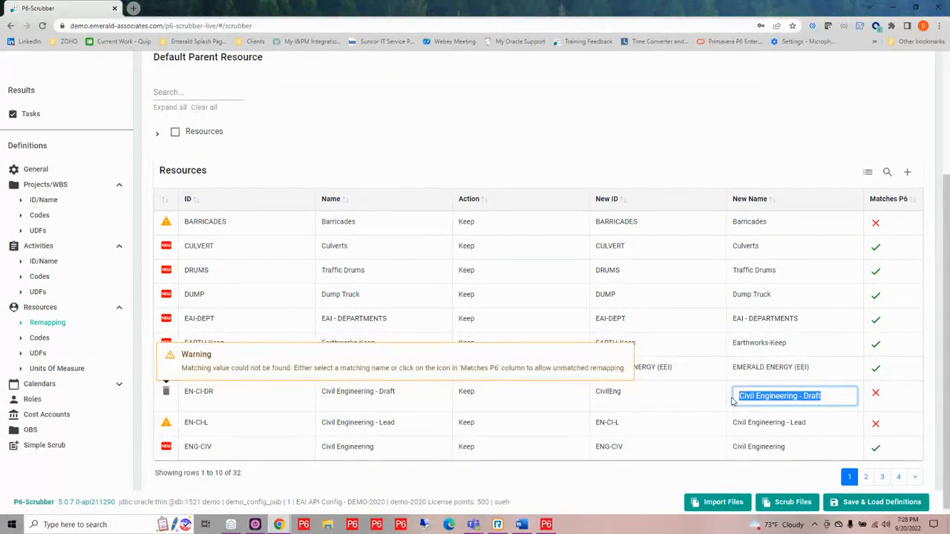
{"action": "key", "text": "BackSpace"}
{"action": "left_click", "coordinate": [753, 418]}
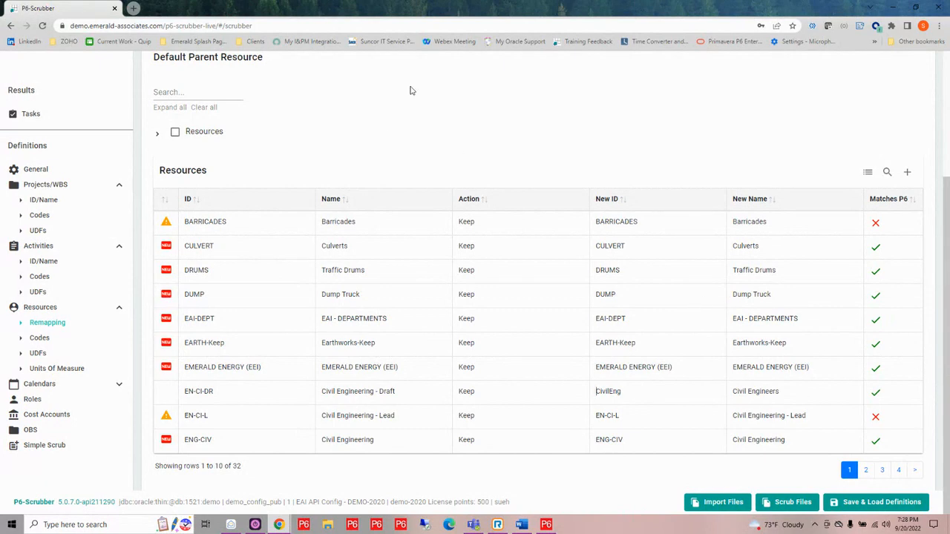
- Expand the default parent resource tree and choose Construction Resources as the default parent
{"action": "left_click", "coordinate": [156, 134]}
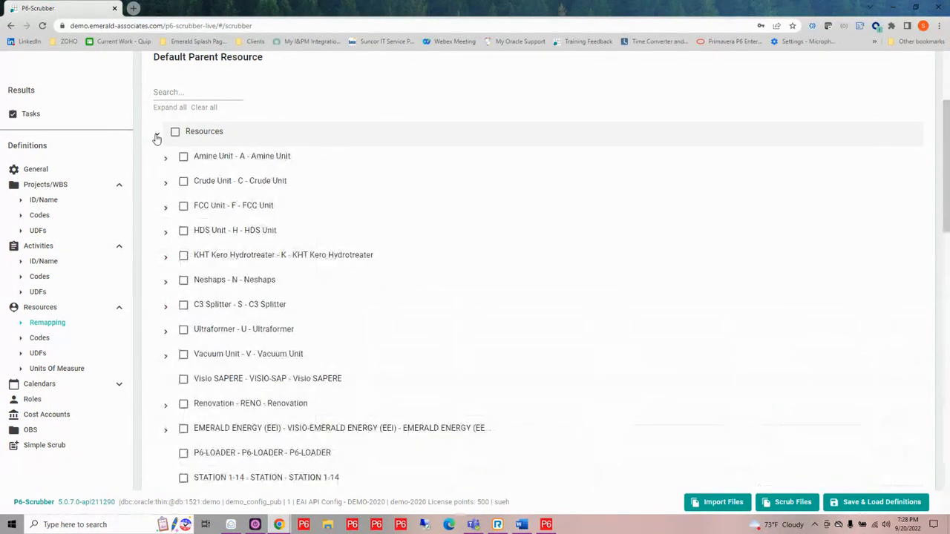
{"action": "scroll", "coordinate": [229, 274], "scroll_direction": "down", "scroll_amount": 4}
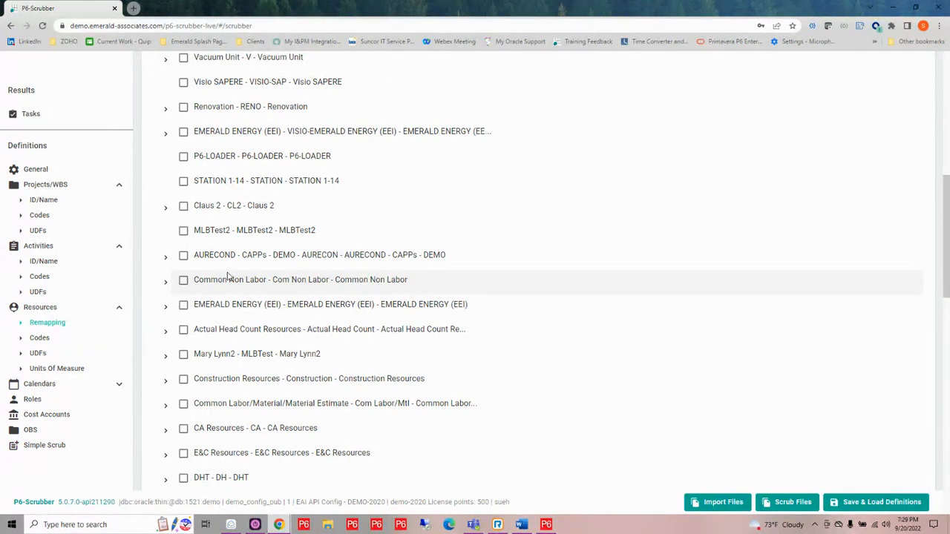
{"action": "scroll", "coordinate": [190, 371], "scroll_direction": "down", "scroll_amount": 1}
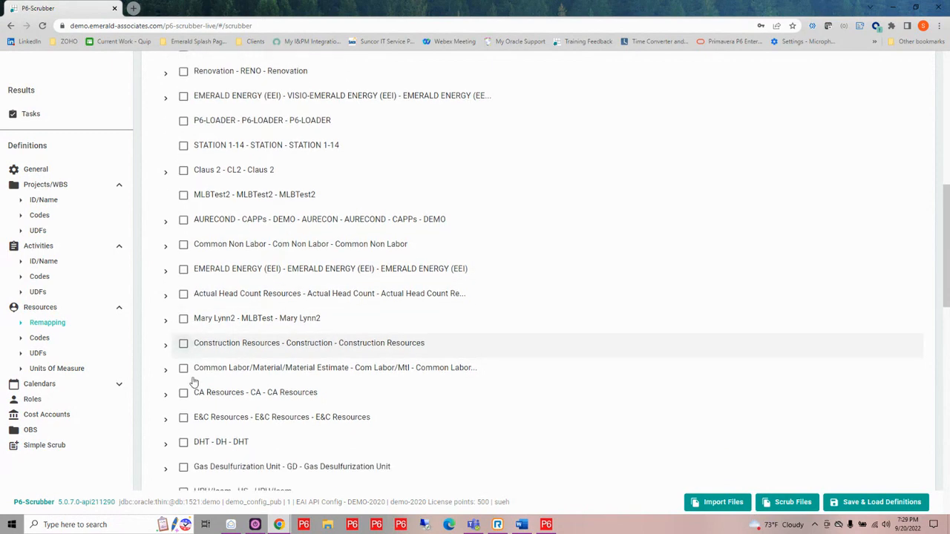
{"action": "left_click", "coordinate": [164, 333]}
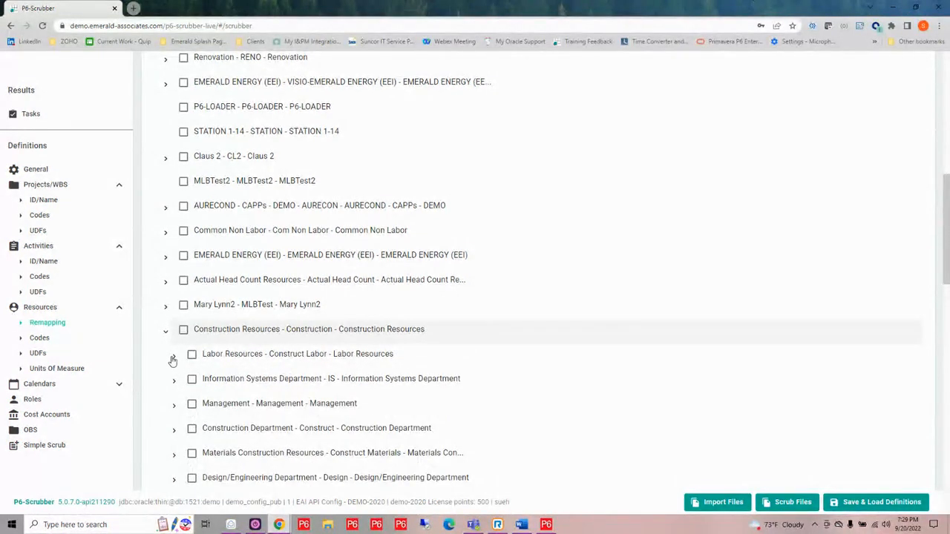
{"action": "left_click", "coordinate": [184, 330]}
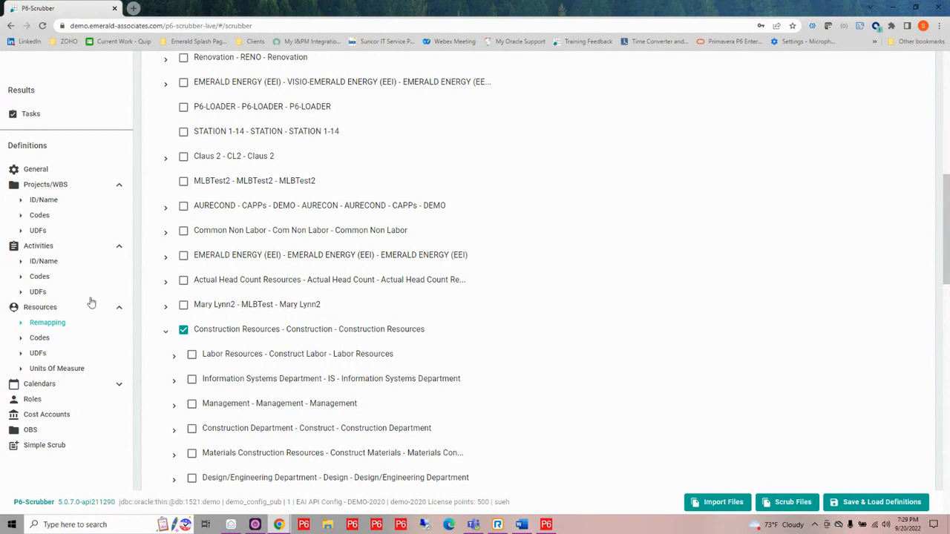
- Look over the resource codes and UDFs, and in the units of measure remap LF to the P6 abbreviation lf with the new name Linear feet
{"action": "left_click", "coordinate": [39, 338]}
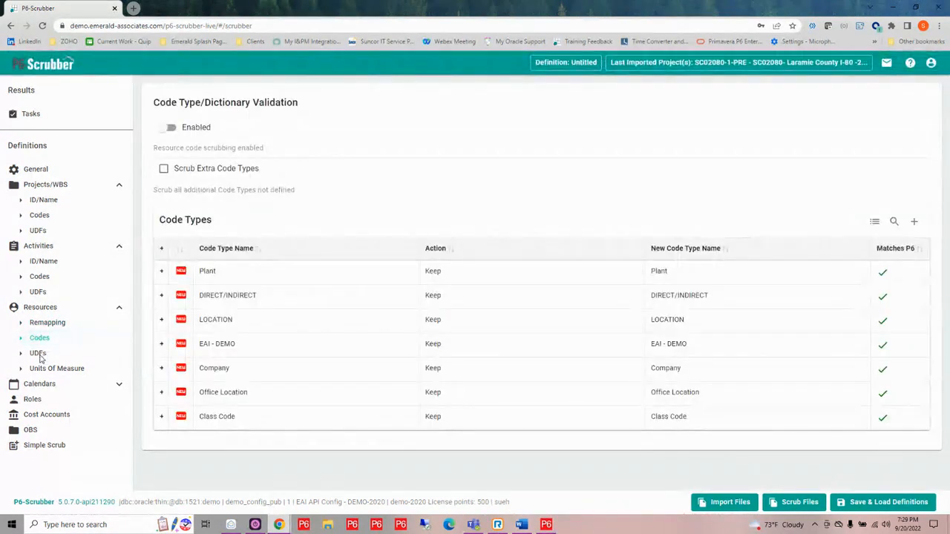
{"action": "left_click", "coordinate": [38, 354]}
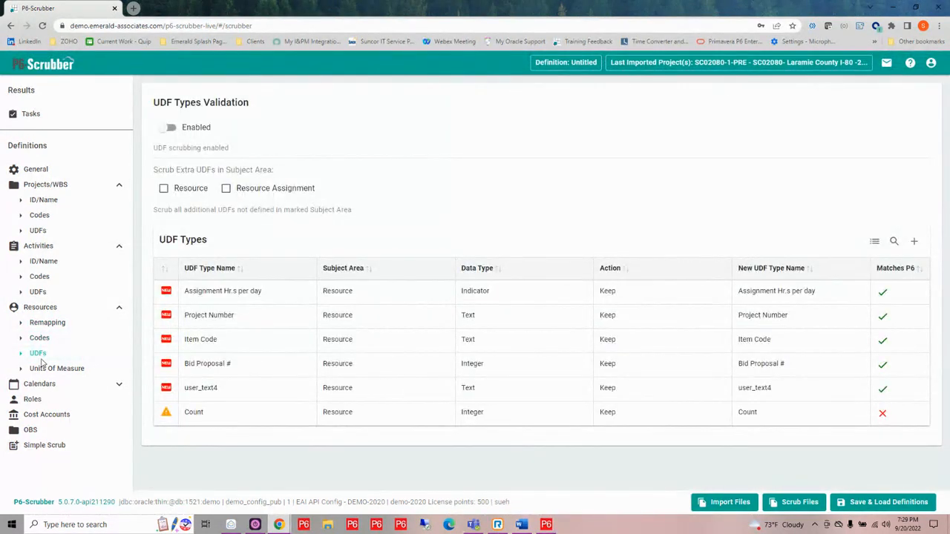
{"action": "left_click", "coordinate": [51, 373]}
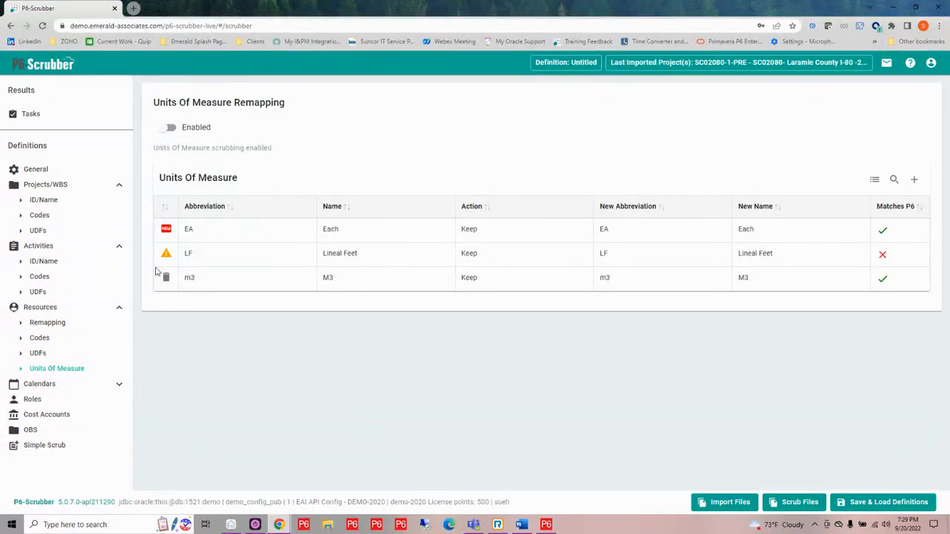
{"action": "mouse_move", "coordinate": [183, 257]}
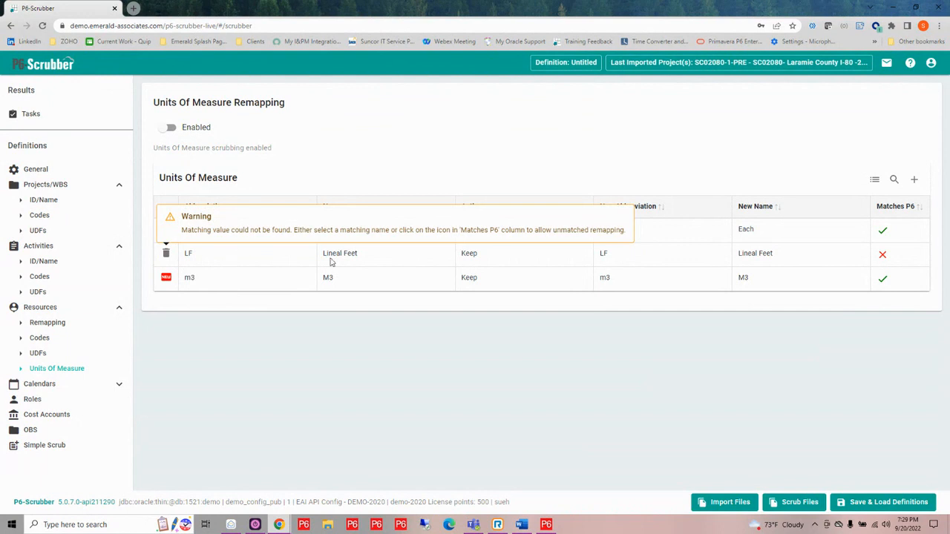
{"action": "left_click", "coordinate": [618, 256]}
{"action": "left_click", "coordinate": [621, 258]}
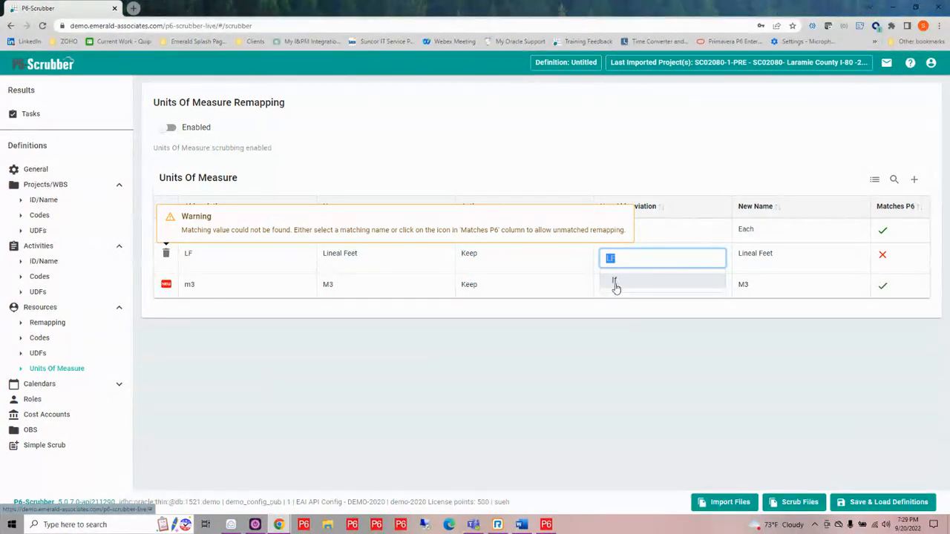
{"action": "left_click", "coordinate": [614, 282]}
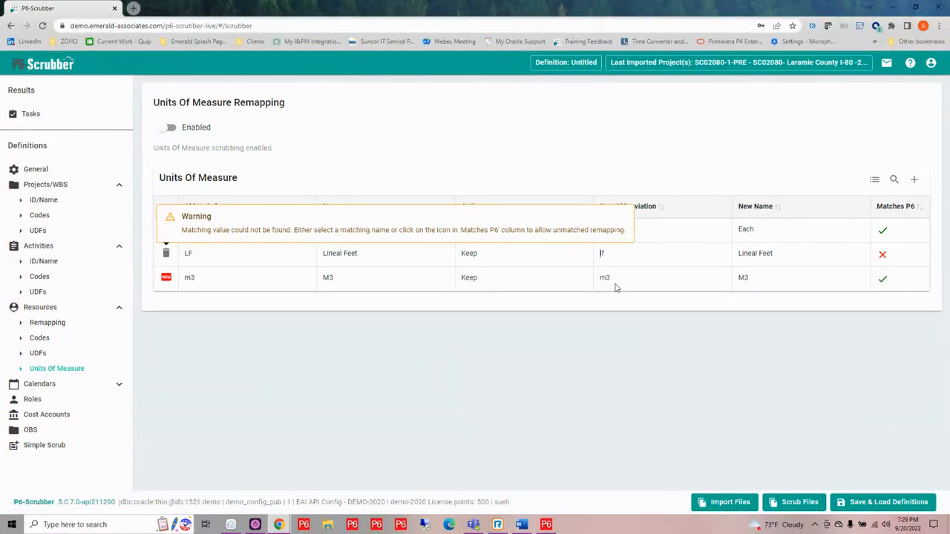
{"action": "left_click", "coordinate": [778, 256]}
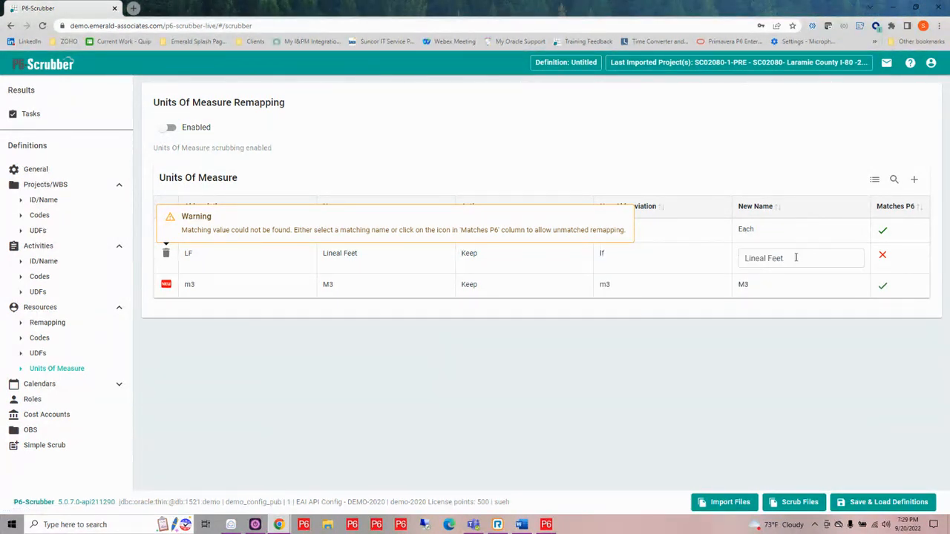
{"action": "left_click_drag", "start_coordinate": [794, 258], "coordinate": [731, 263]}
{"action": "key", "text": "BackSpace"}
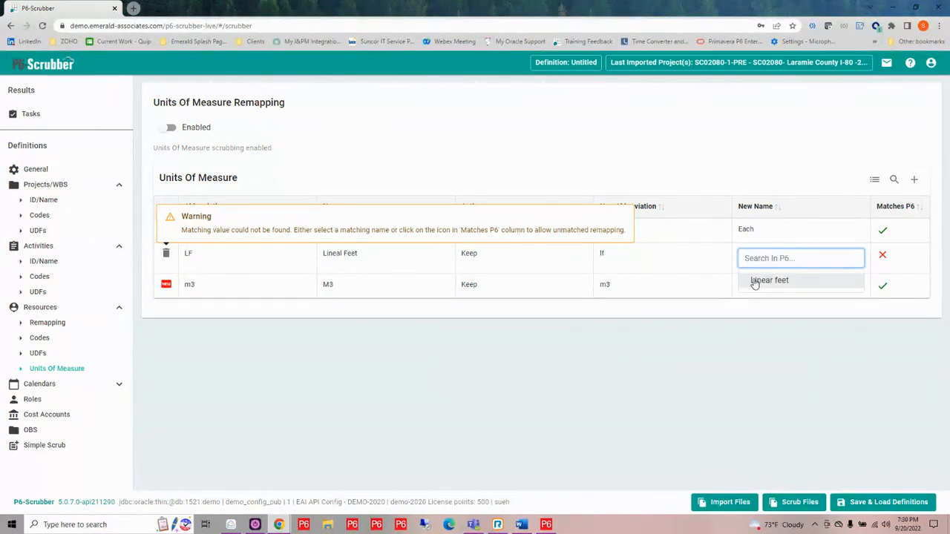
{"action": "left_click", "coordinate": [756, 282]}
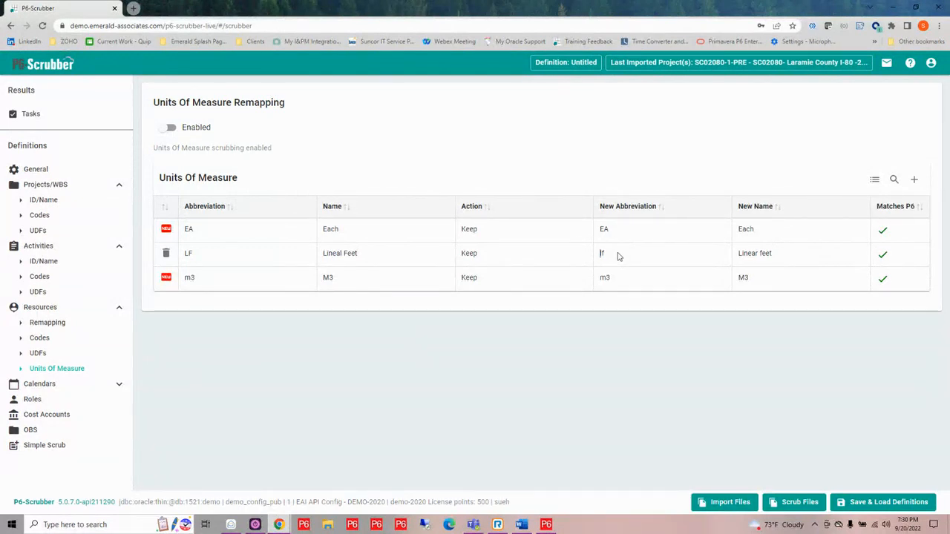
- Set the rolldown action to Rolldown for the global calendars Standard 5 Day Workweek, 1-P6Loader - 5 Day - Canada and 7-Day Workweek
{"action": "left_click", "coordinate": [118, 384]}
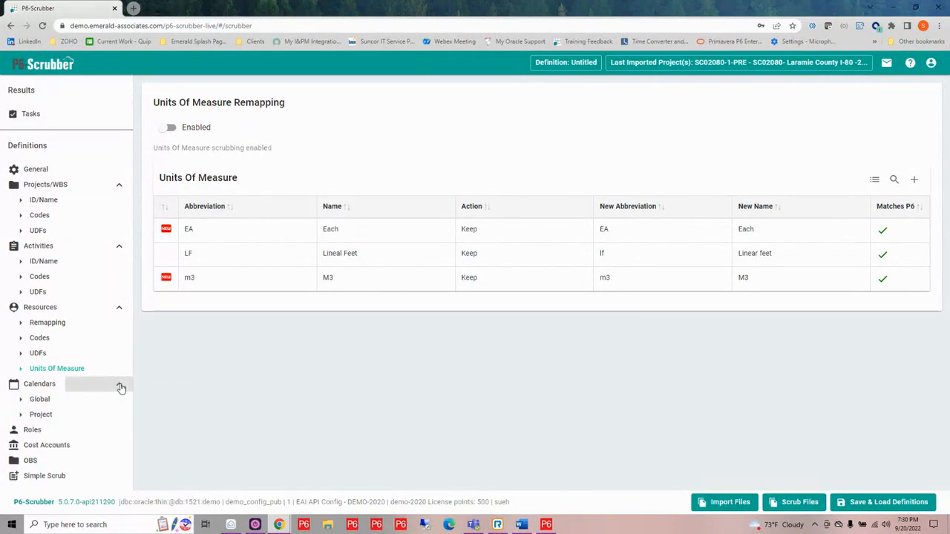
{"action": "left_click", "coordinate": [40, 400]}
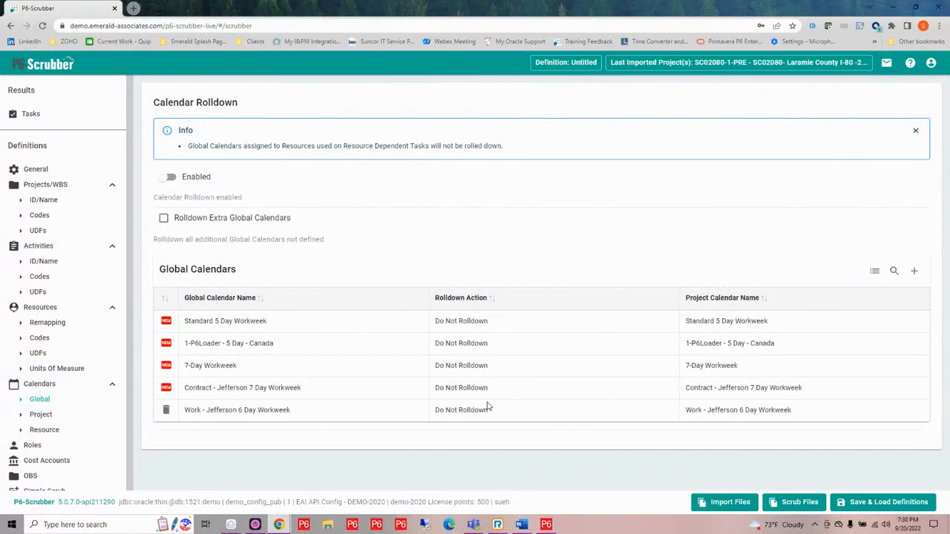
{"action": "left_click", "coordinate": [500, 323]}
{"action": "left_click", "coordinate": [500, 325]}
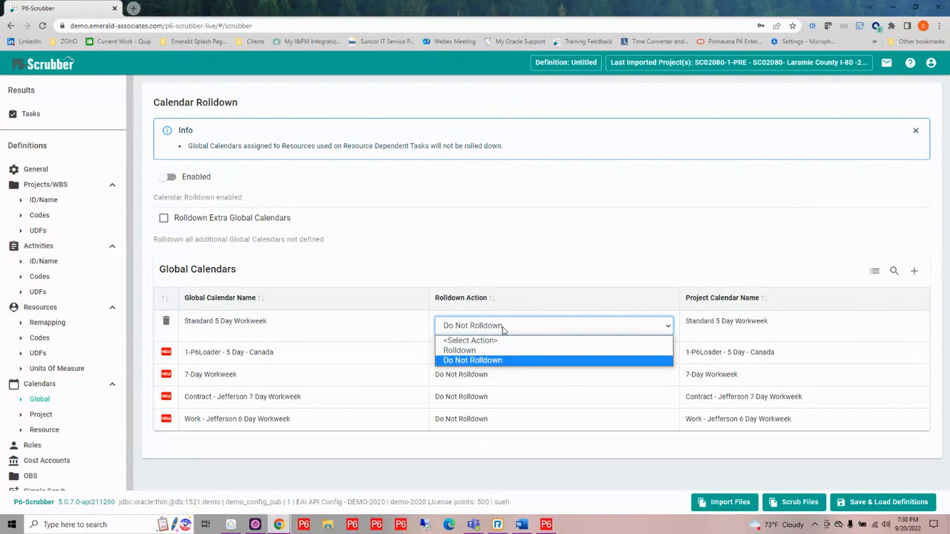
{"action": "left_click", "coordinate": [502, 350]}
{"action": "left_click", "coordinate": [498, 356]}
{"action": "left_click", "coordinate": [498, 357]}
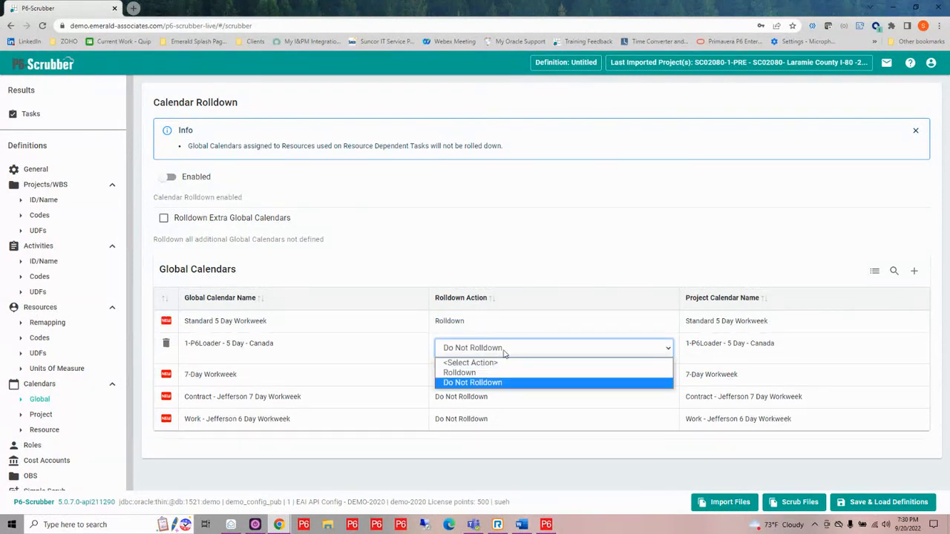
{"action": "left_click", "coordinate": [502, 371]}
{"action": "left_click", "coordinate": [502, 377]}
{"action": "left_click", "coordinate": [502, 377]}
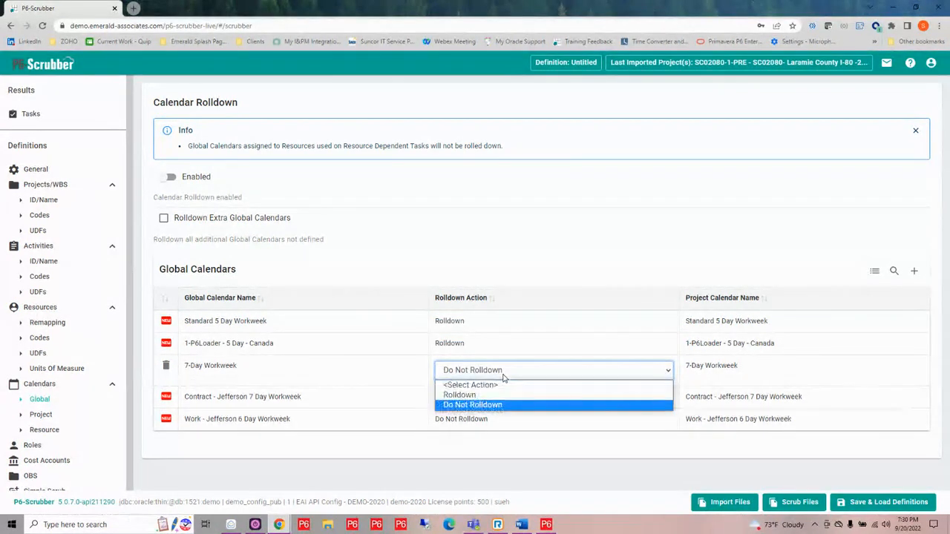
{"action": "left_click", "coordinate": [501, 394]}
- Set the Contract - Jefferson 7 Day and Work - Jefferson 6 Day Workweek calendars to Rolldown, and enable Rolldown Extra Global Calendars
{"action": "left_click", "coordinate": [505, 397]}
{"action": "left_click", "coordinate": [504, 397]}
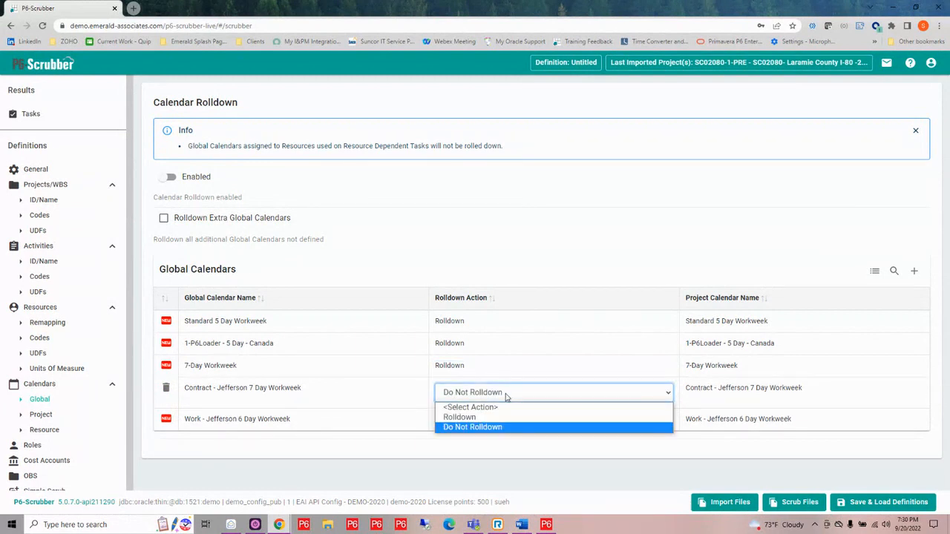
{"action": "left_click", "coordinate": [503, 415]}
{"action": "left_click", "coordinate": [495, 420]}
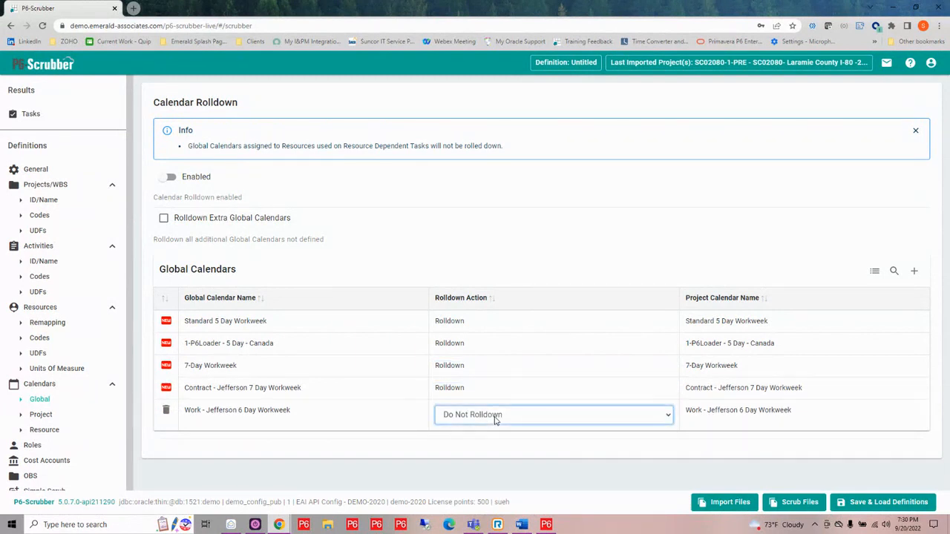
{"action": "left_click", "coordinate": [497, 416]}
{"action": "left_click", "coordinate": [488, 440]}
{"action": "left_click", "coordinate": [499, 344]}
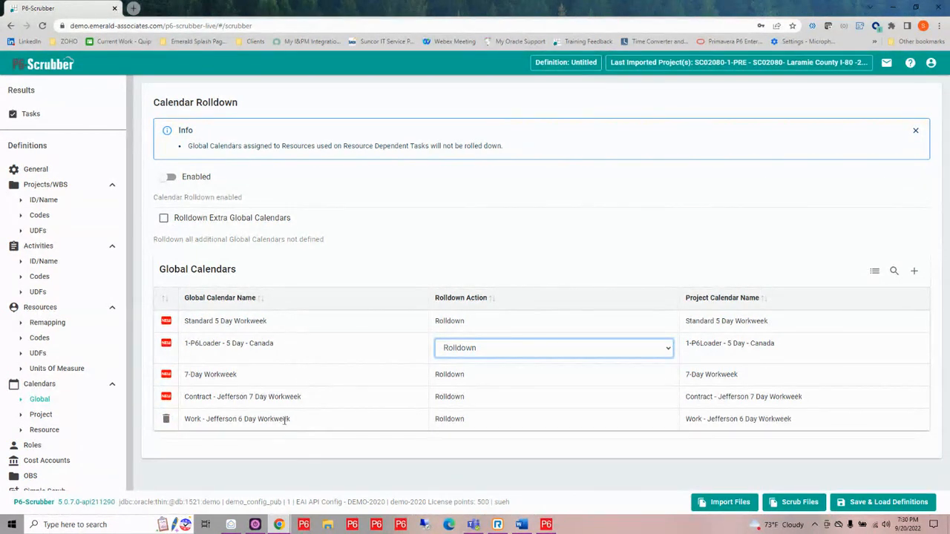
{"action": "left_click", "coordinate": [164, 220]}
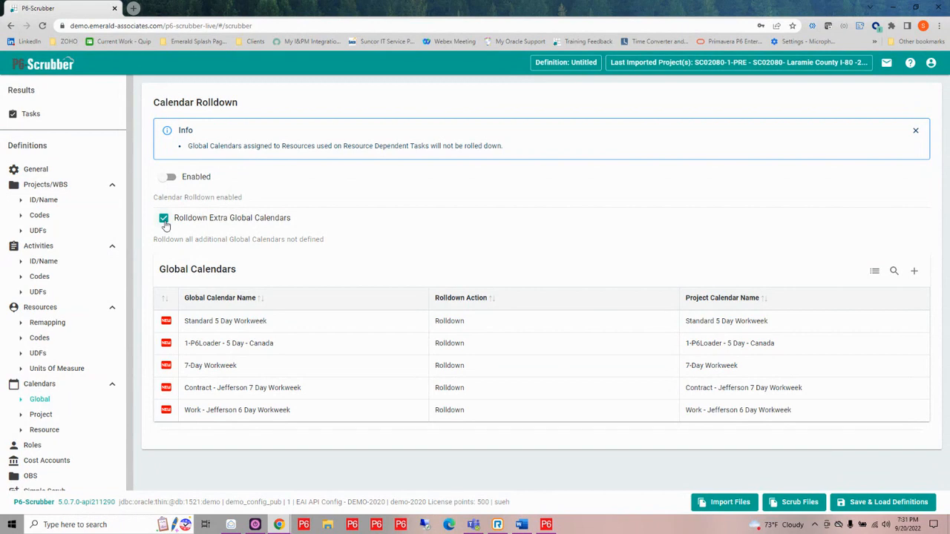
- View the project calendars, and remap the resource calendar Standard 5 Day-Resource only to the P6 calendar Structural Engineer
{"action": "left_click", "coordinate": [42, 415]}
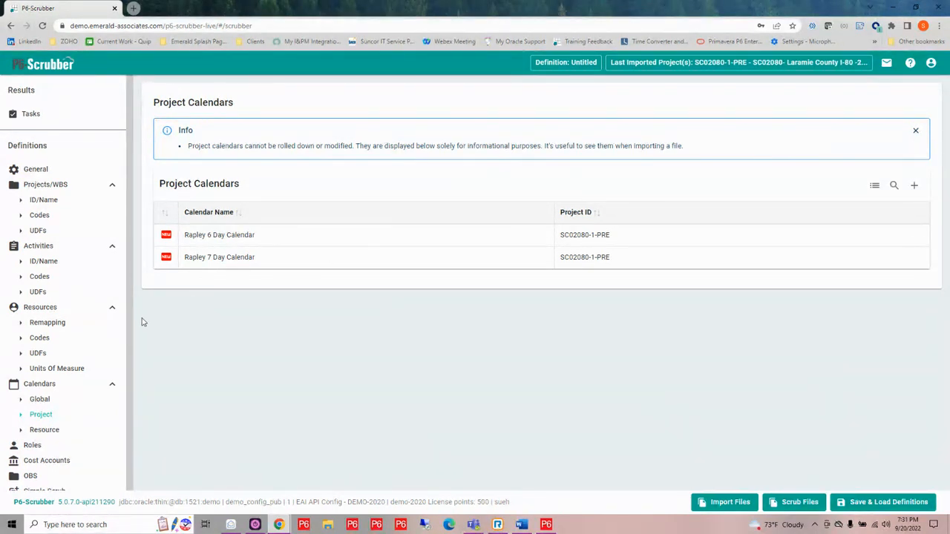
{"action": "left_click", "coordinate": [53, 432]}
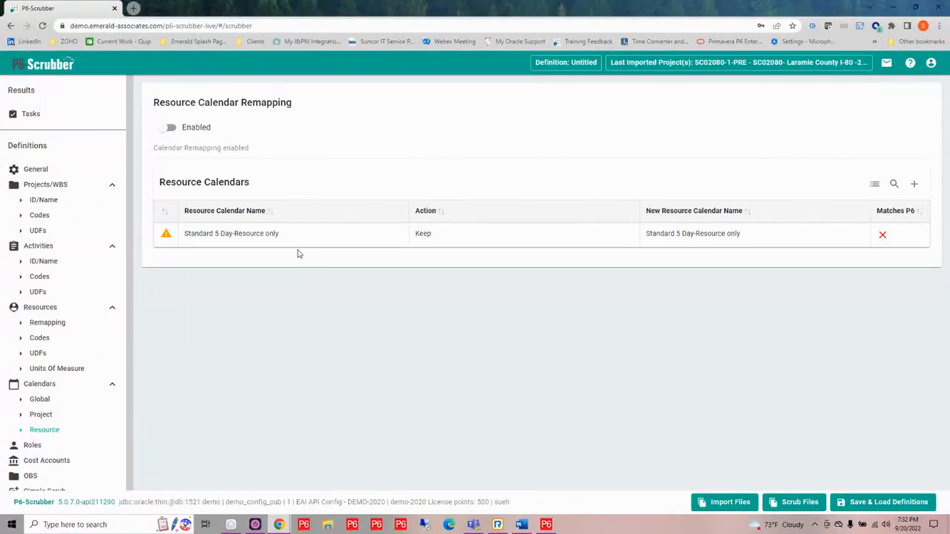
{"action": "mouse_move", "coordinate": [303, 247]}
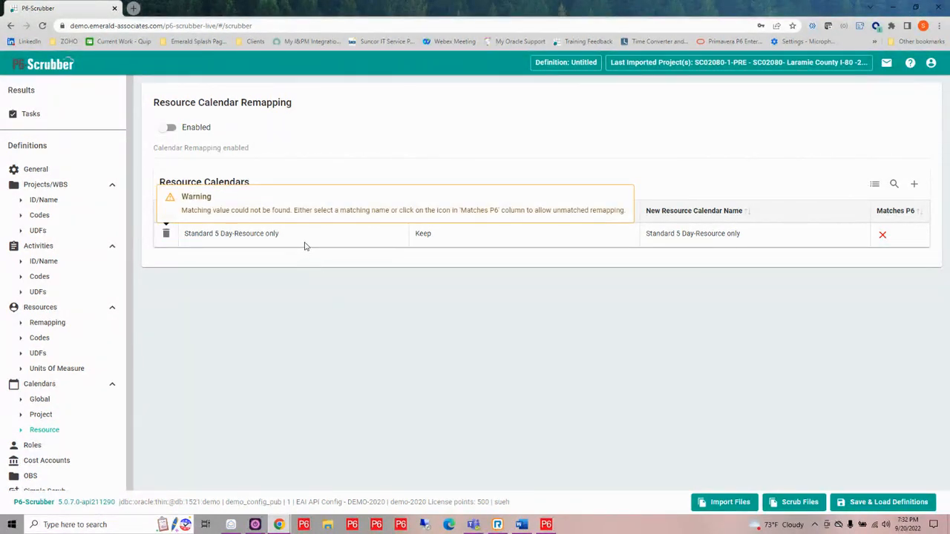
{"action": "left_click", "coordinate": [748, 236]}
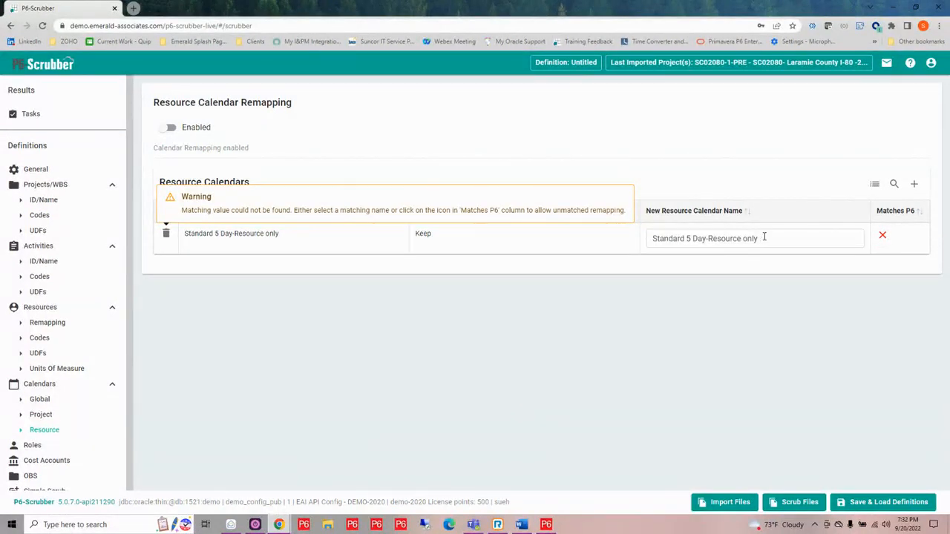
{"action": "left_click_drag", "start_coordinate": [765, 237], "coordinate": [649, 237]}
{"action": "key", "text": "BackSpace"}
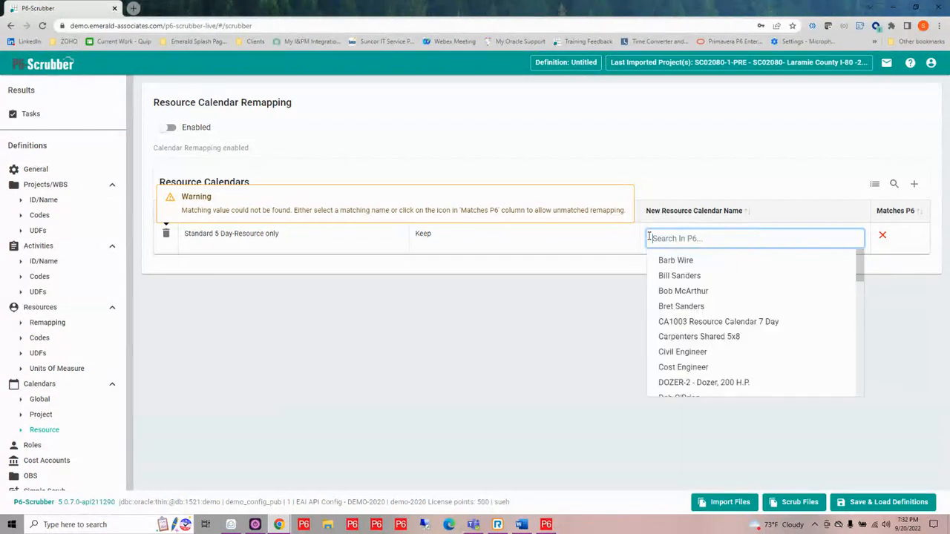
{"action": "scroll", "coordinate": [690, 289], "scroll_direction": "down", "scroll_amount": 3}
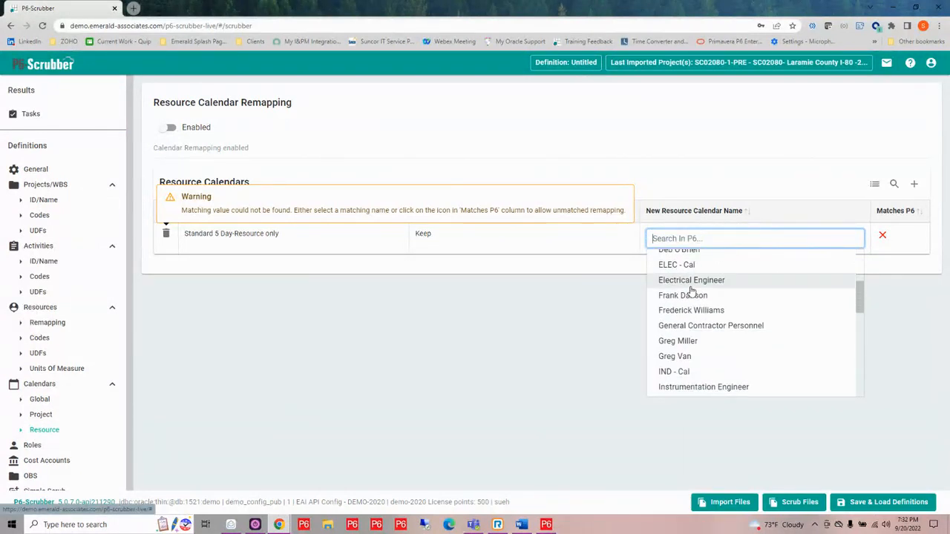
{"action": "scroll", "coordinate": [690, 290], "scroll_direction": "down", "scroll_amount": 1}
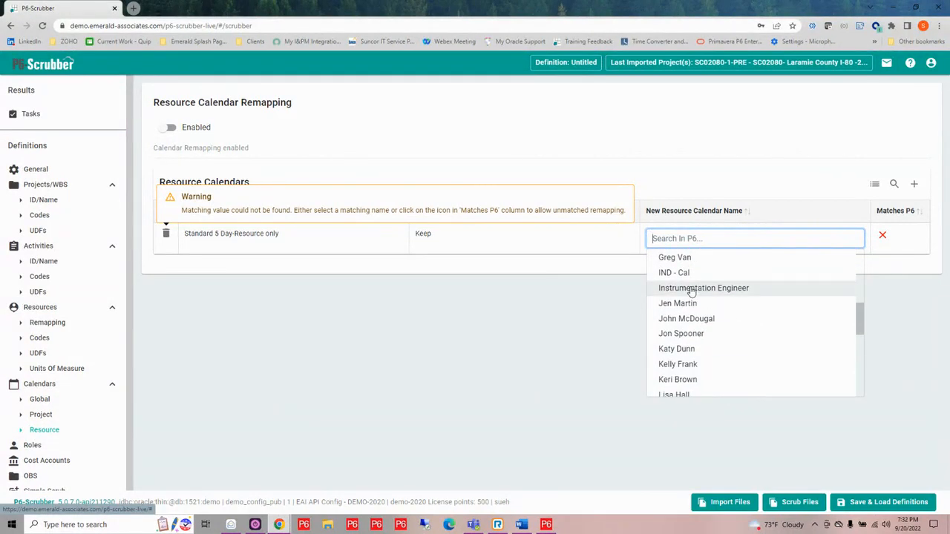
{"action": "type", "text": "st"}
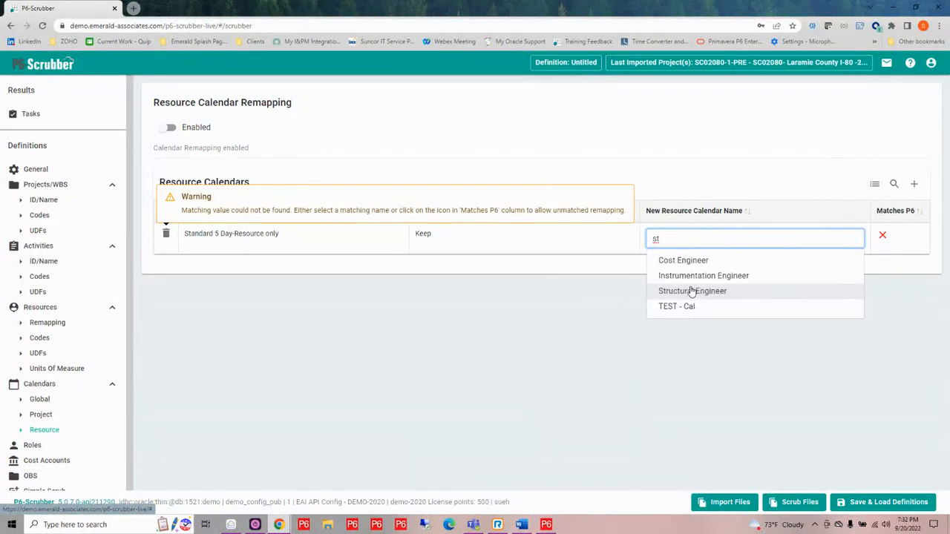
{"action": "left_click", "coordinate": [689, 291]}
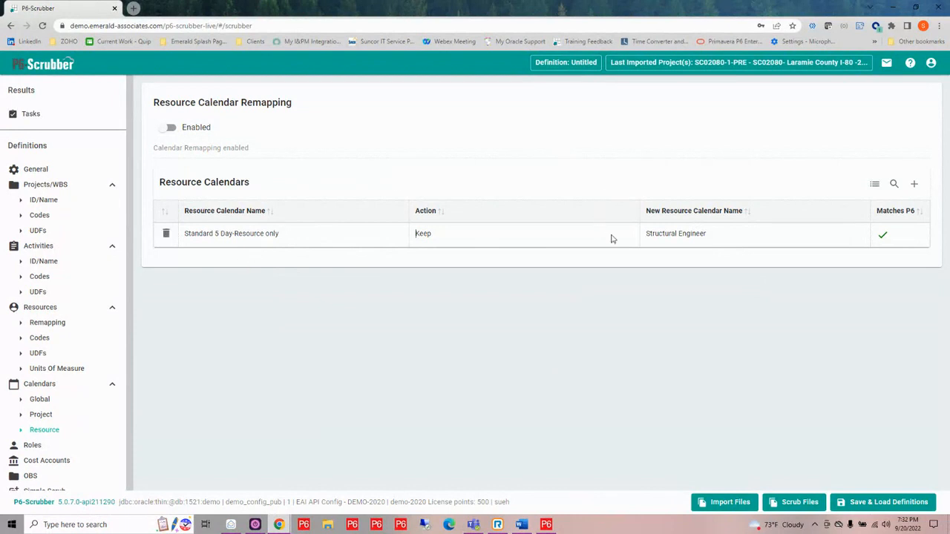
- In the role remapping, expand the default parent role tree and choose EEI Role as the default parent
{"action": "left_click", "coordinate": [32, 446]}
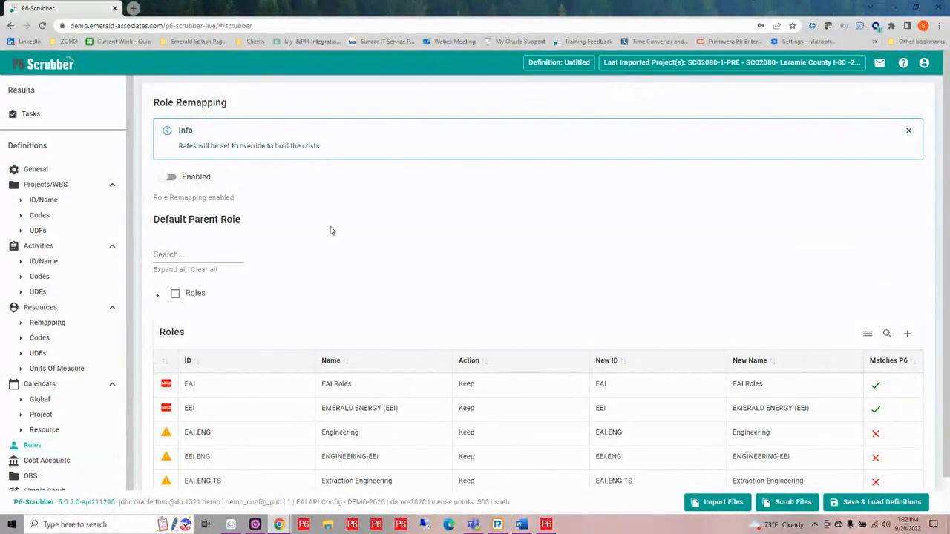
{"action": "scroll", "coordinate": [330, 230], "scroll_direction": "down", "scroll_amount": 1}
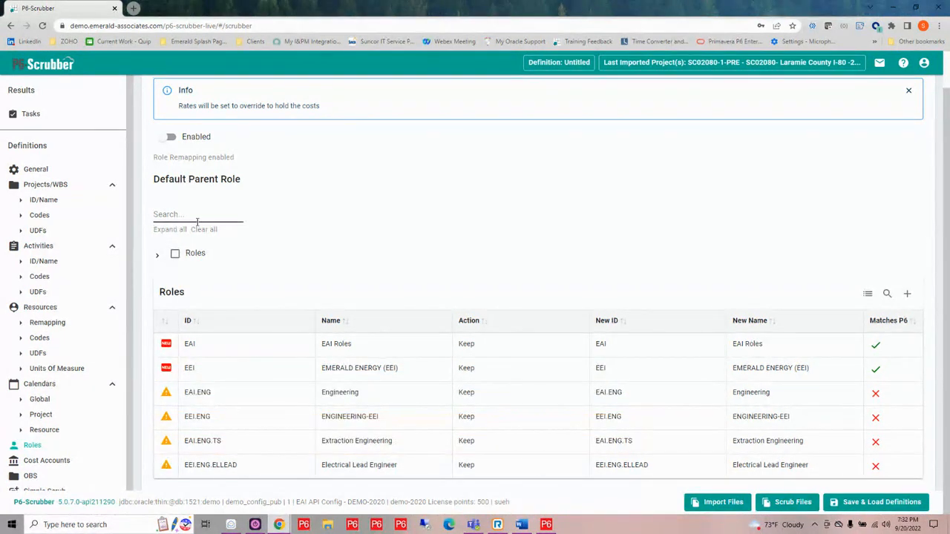
{"action": "left_click", "coordinate": [157, 257]}
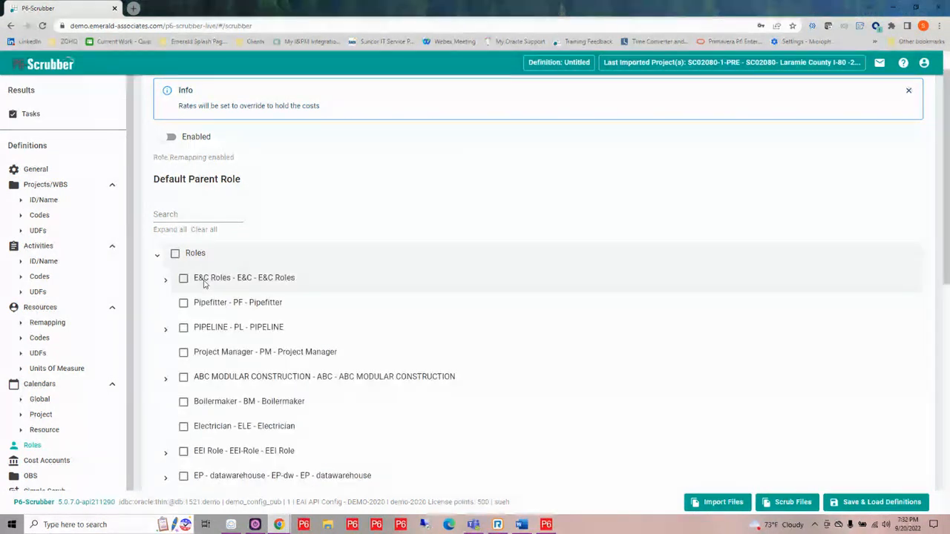
{"action": "scroll", "coordinate": [204, 285], "scroll_direction": "down", "scroll_amount": 3}
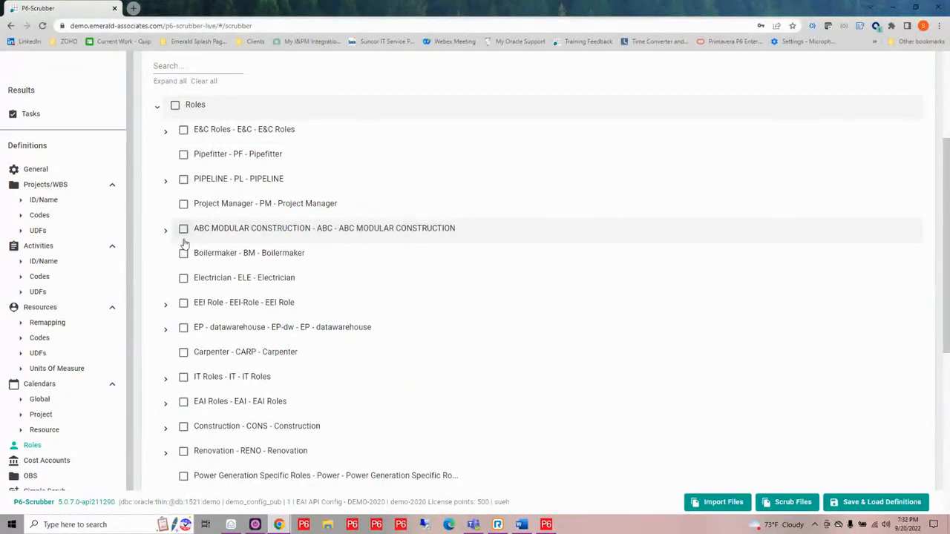
{"action": "scroll", "coordinate": [185, 260], "scroll_direction": "down", "scroll_amount": 1}
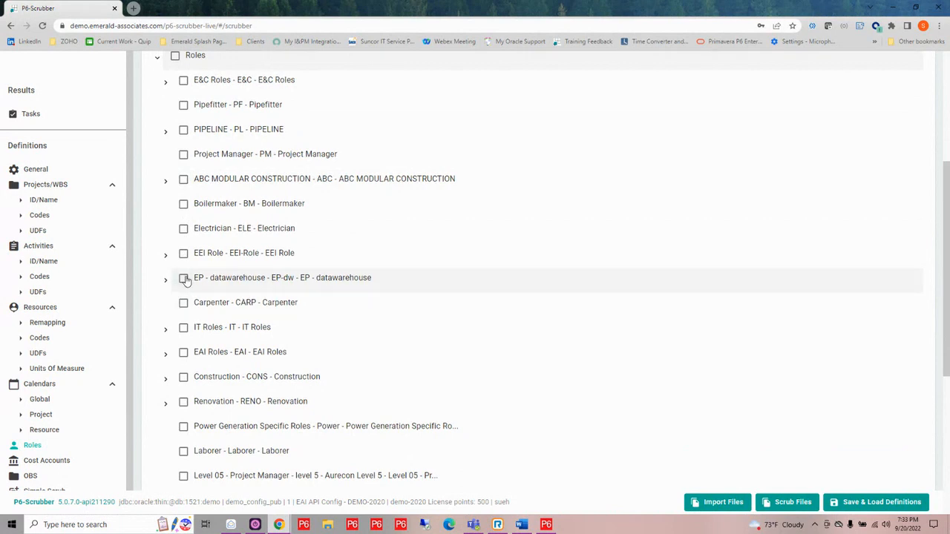
{"action": "left_click", "coordinate": [184, 254]}
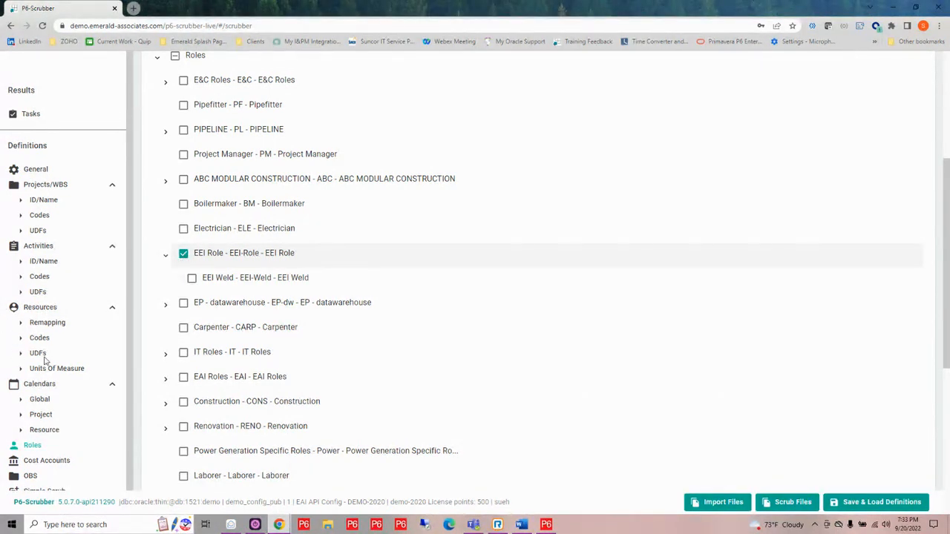
- Examine the cost account validation definition and open the OBS remapping definition
{"action": "scroll", "coordinate": [46, 371], "scroll_direction": "down", "scroll_amount": 1}
{"action": "left_click", "coordinate": [46, 446]}
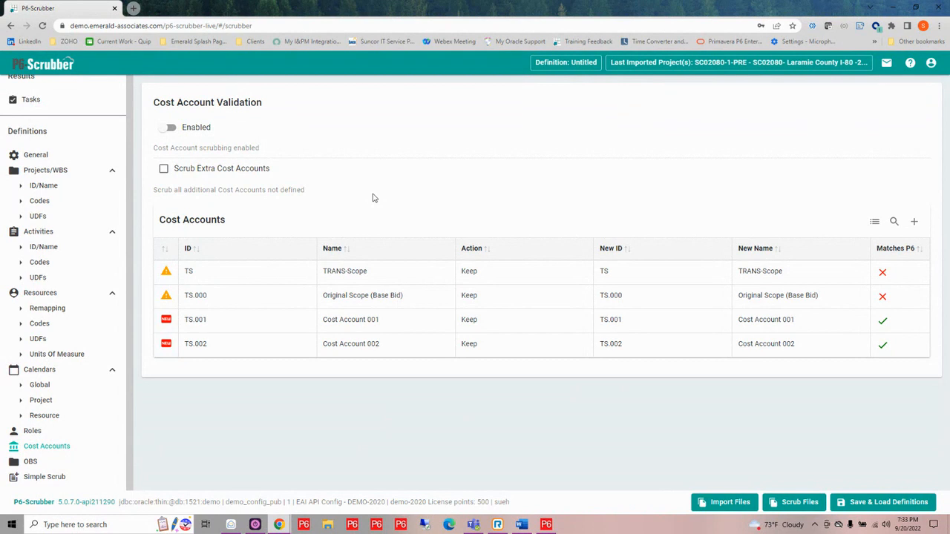
{"action": "mouse_move", "coordinate": [606, 270]}
{"action": "left_click", "coordinate": [30, 462]}
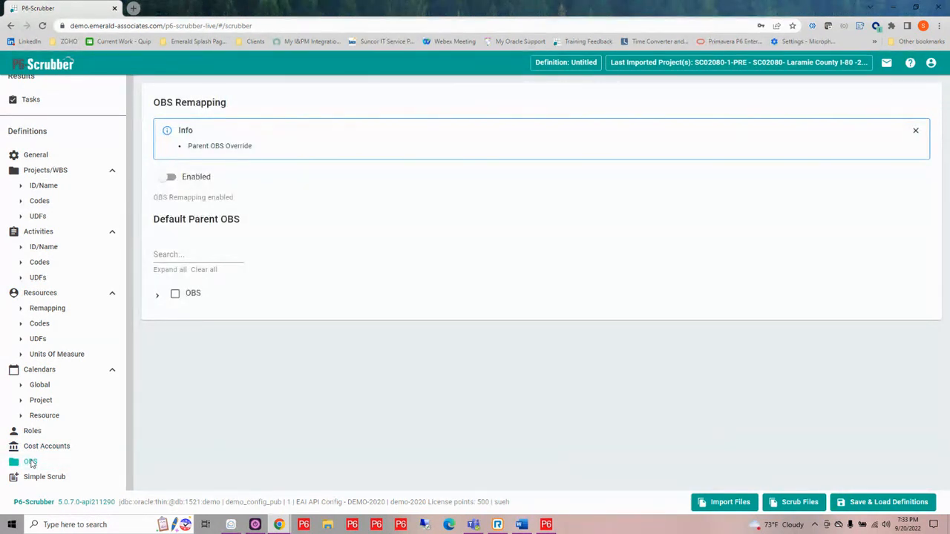
- Expand the default parent OBS tree to EAI - TOOLS and choose P6-SCRUB as the default parent
{"action": "left_click", "coordinate": [158, 299]}
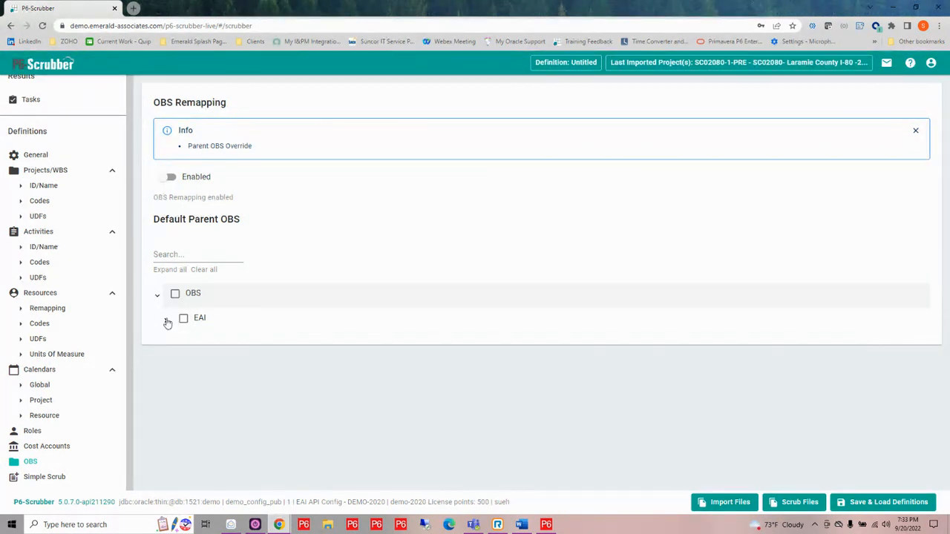
{"action": "left_click", "coordinate": [167, 321]}
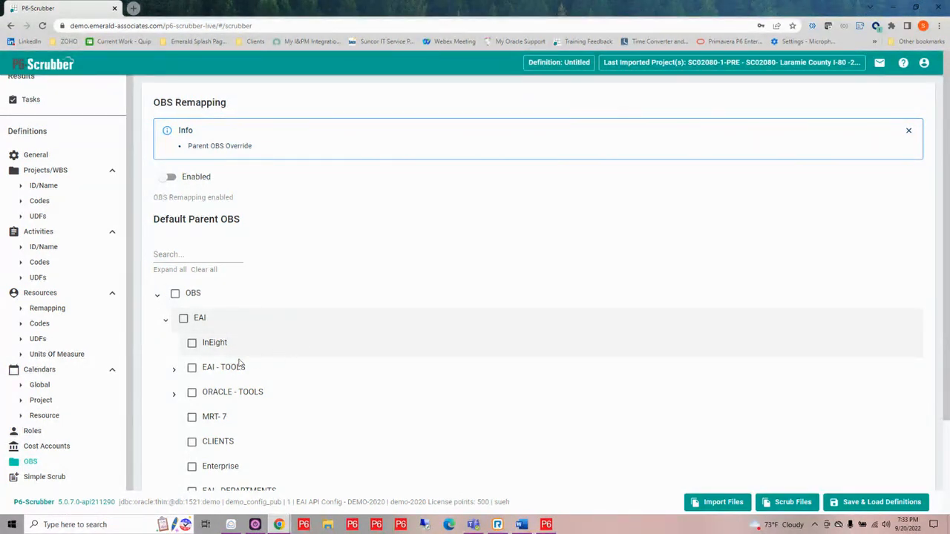
{"action": "left_click", "coordinate": [174, 370]}
{"action": "scroll", "coordinate": [176, 378], "scroll_direction": "down", "scroll_amount": 2}
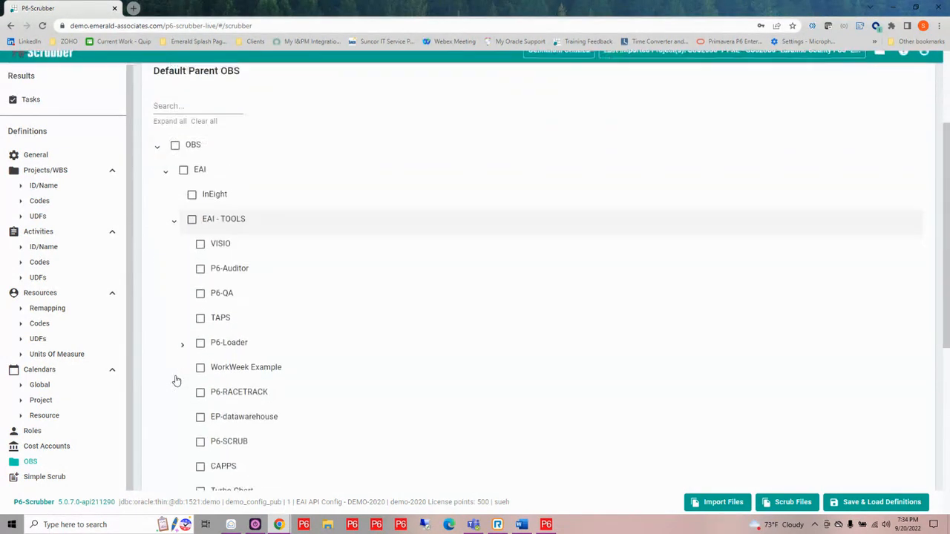
{"action": "scroll", "coordinate": [175, 380], "scroll_direction": "down", "scroll_amount": 1}
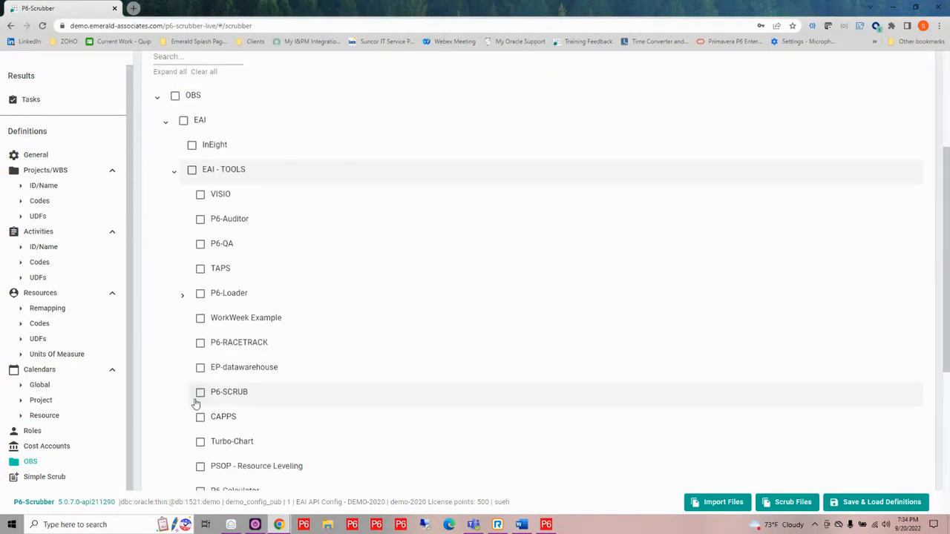
{"action": "left_click", "coordinate": [201, 393]}
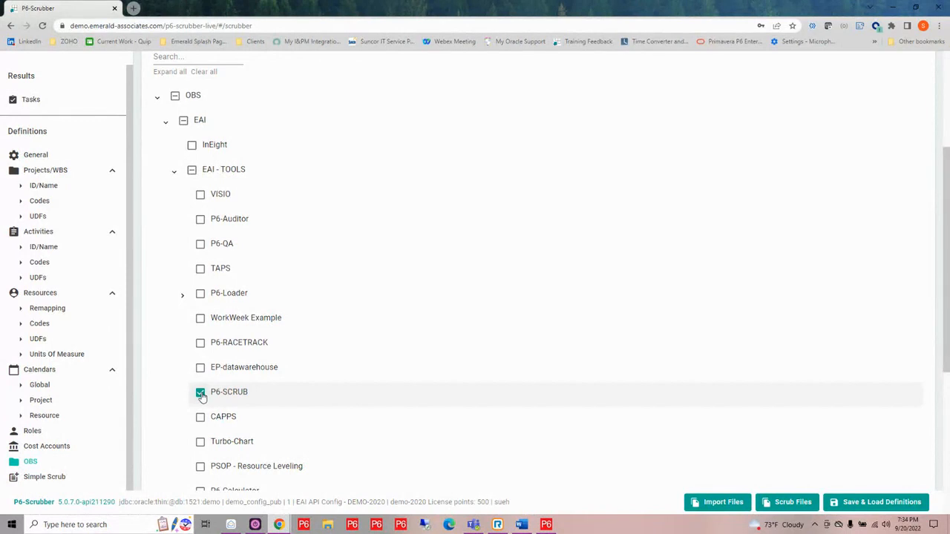
- In the Simple Scrub definition, set the common prefix separator to - and the prefix SCR for project and global activity code types
{"action": "left_click", "coordinate": [37, 476]}
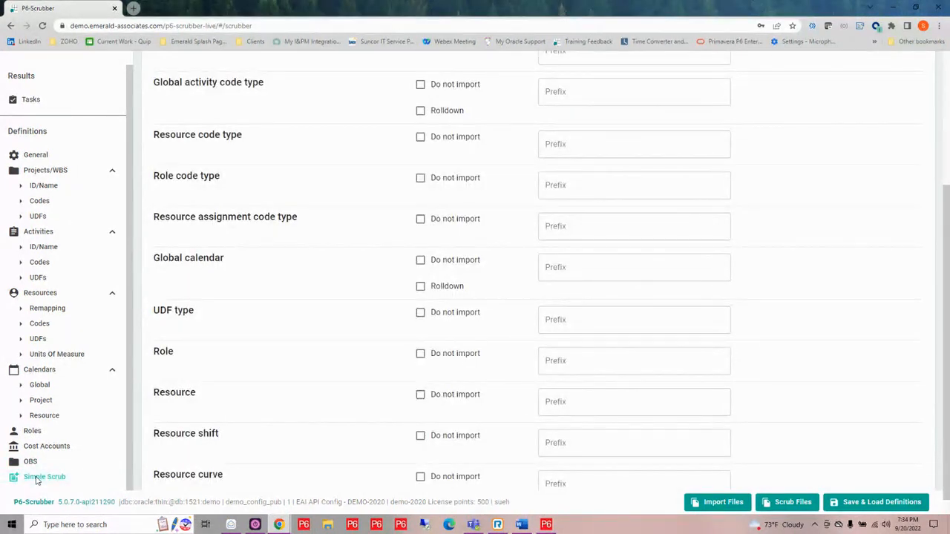
{"action": "scroll", "coordinate": [356, 185], "scroll_direction": "up", "scroll_amount": 2}
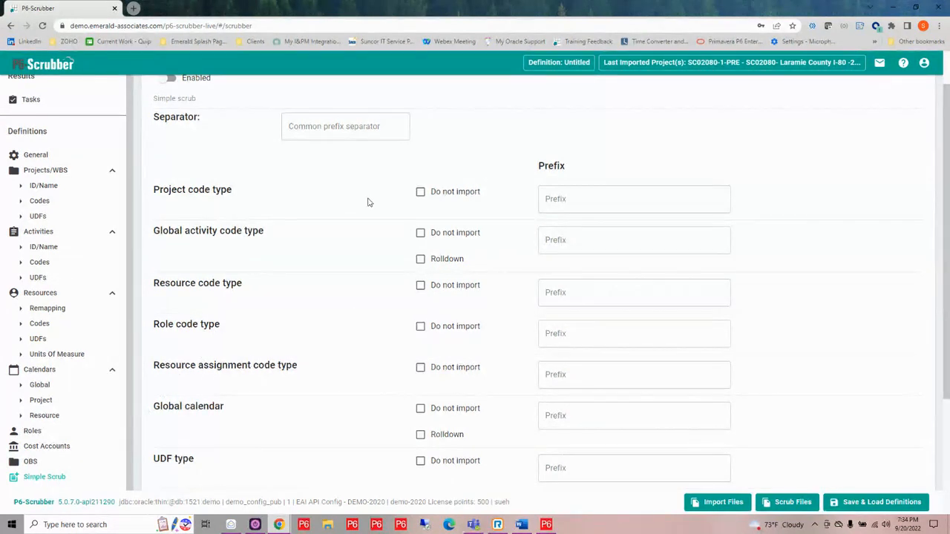
{"action": "scroll", "coordinate": [366, 201], "scroll_direction": "up", "scroll_amount": 1}
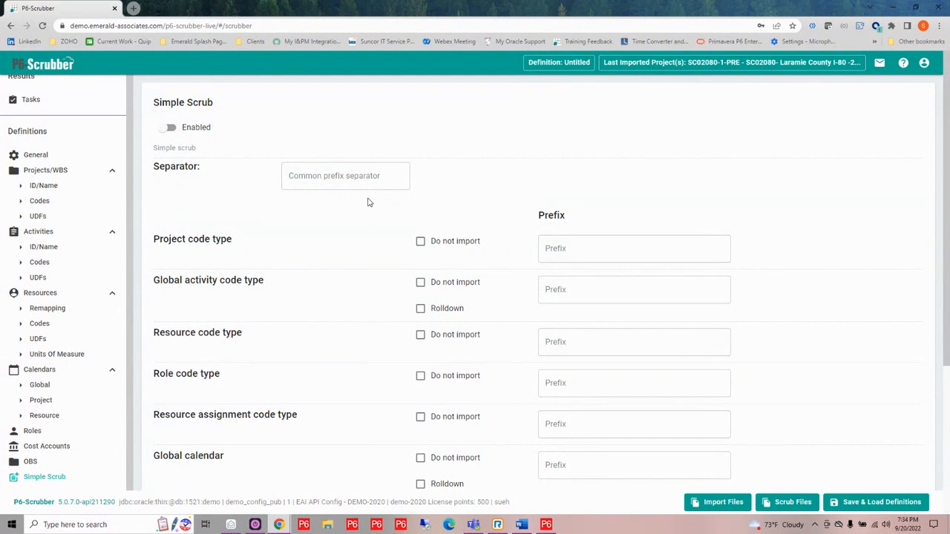
{"action": "left_click", "coordinate": [323, 176]}
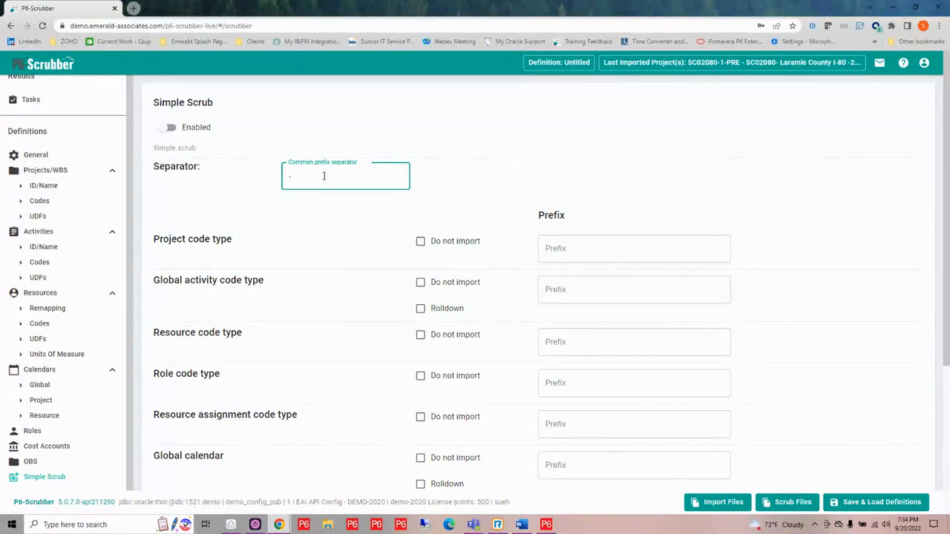
{"action": "left_click", "coordinate": [569, 250]}
{"action": "type", "text": "SCR"}
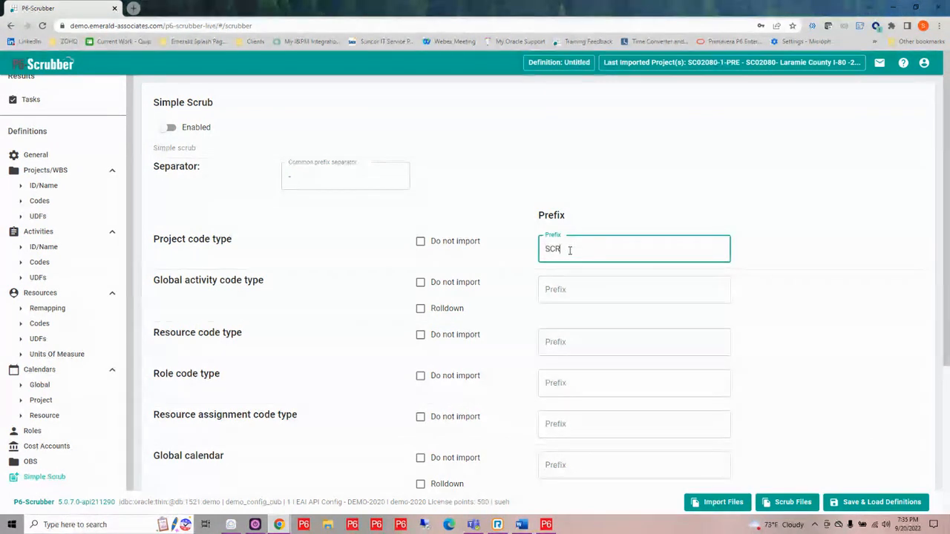
{"action": "left_click", "coordinate": [552, 290]}
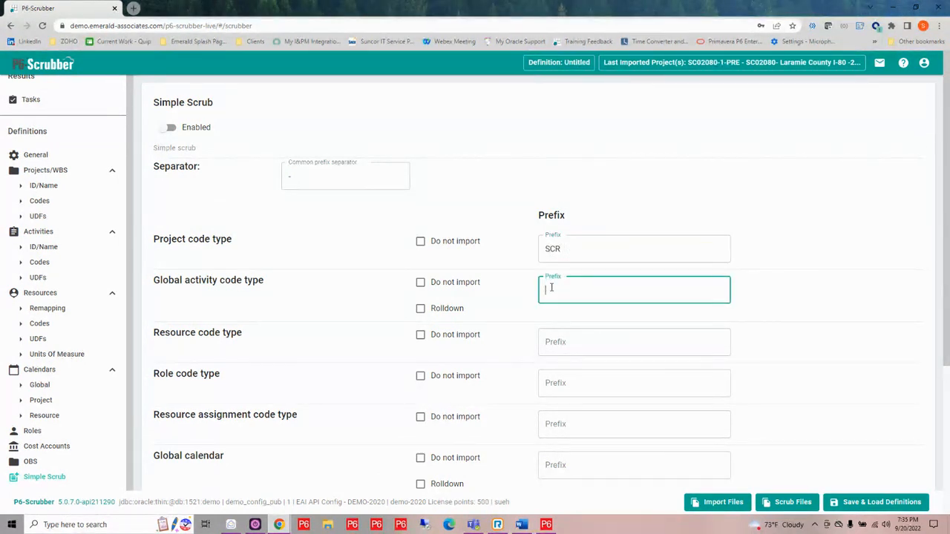
{"action": "type", "text": "SCR"}
- Set resource shifts and resource curves to Do not import in the Simple Scrub definition
{"action": "scroll", "coordinate": [412, 339], "scroll_direction": "down", "scroll_amount": 1}
{"action": "scroll", "coordinate": [411, 340], "scroll_direction": "down", "scroll_amount": 3}
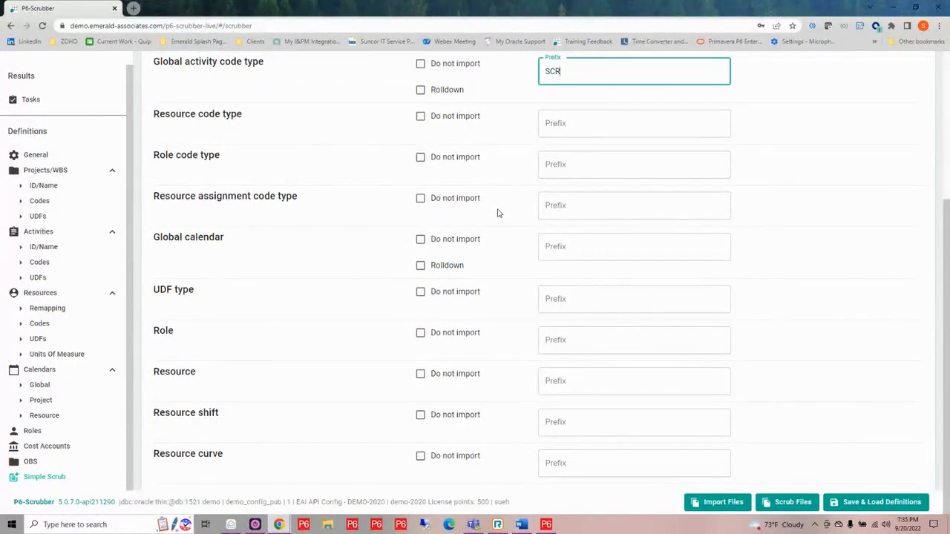
{"action": "left_click", "coordinate": [420, 415]}
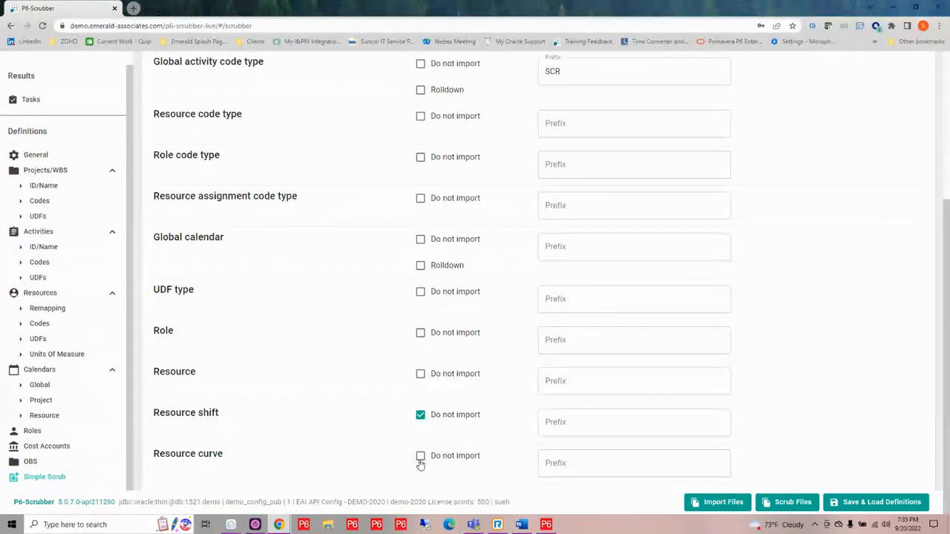
{"action": "left_click", "coordinate": [420, 456]}
{"action": "scroll", "coordinate": [859, 194], "scroll_direction": "up", "scroll_amount": 3}
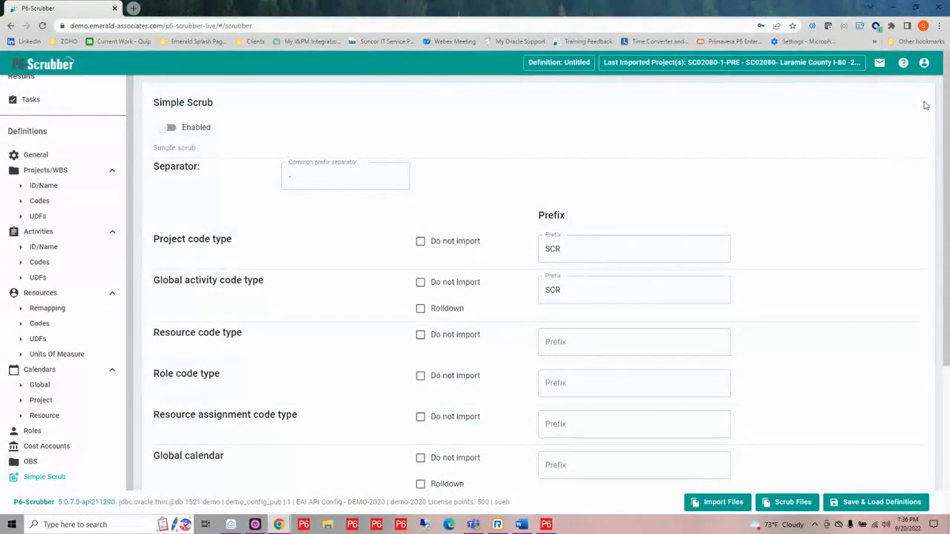
- Sign out of the demo P6-Scrubber and open P6-Scrubber - Live from the EAI Test Environment page
{"action": "left_click", "coordinate": [923, 64]}
{"action": "left_click", "coordinate": [909, 129]}
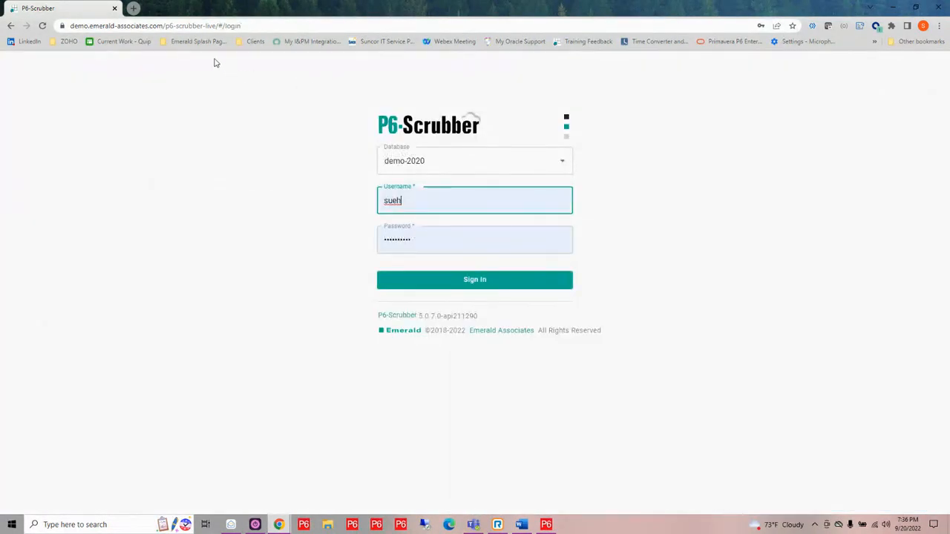
{"action": "left_click", "coordinate": [168, 41]}
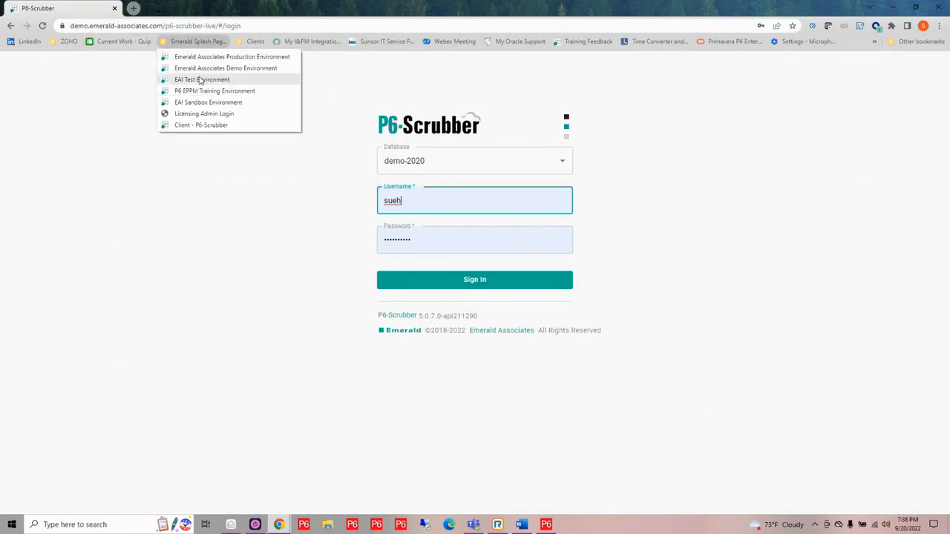
{"action": "left_click", "coordinate": [200, 80]}
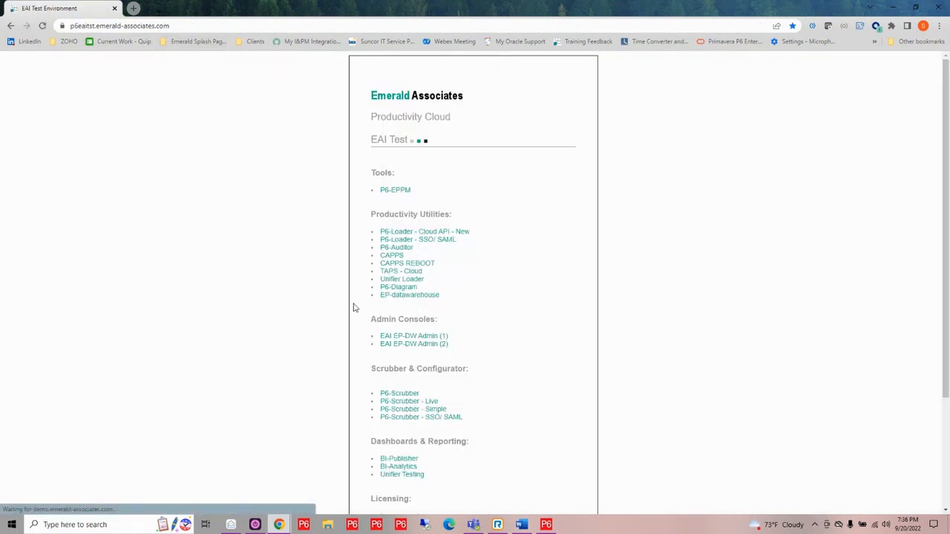
{"action": "left_click", "coordinate": [412, 402]}
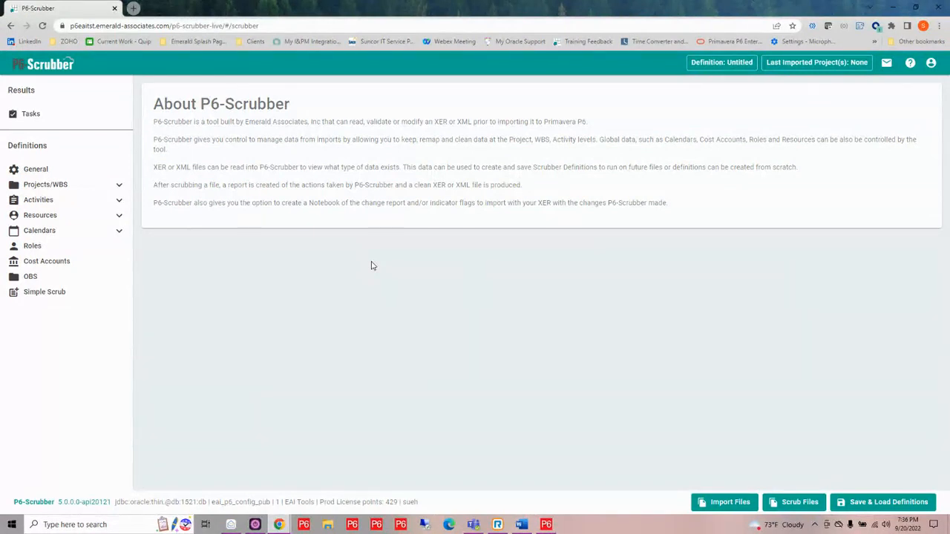
- Open the list of saved scrubber definitions and check the visibility level of Global Definition Save
{"action": "left_click", "coordinate": [881, 507]}
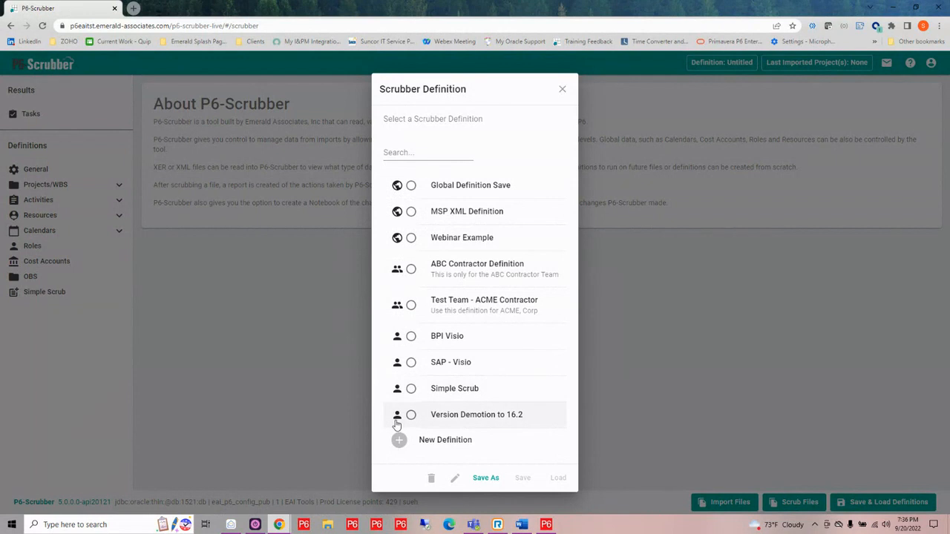
{"action": "mouse_move", "coordinate": [400, 190]}
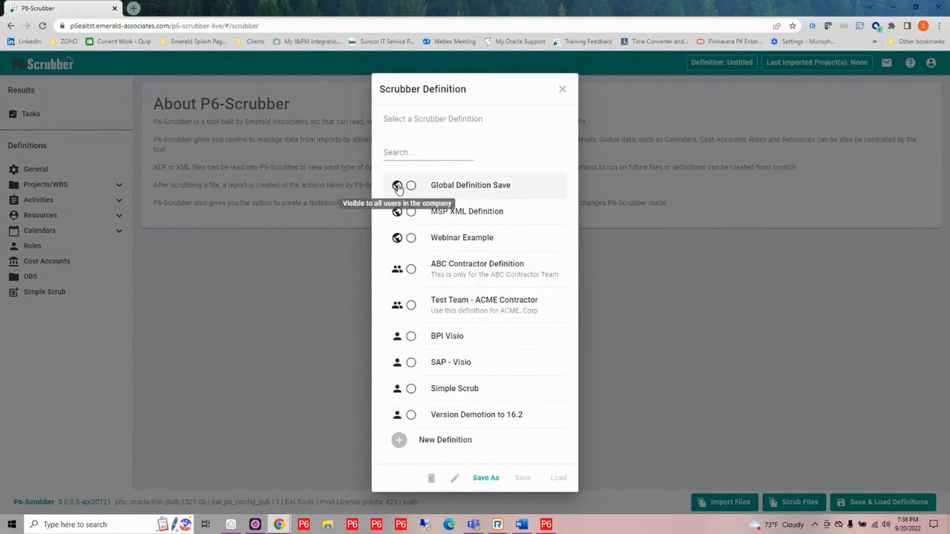
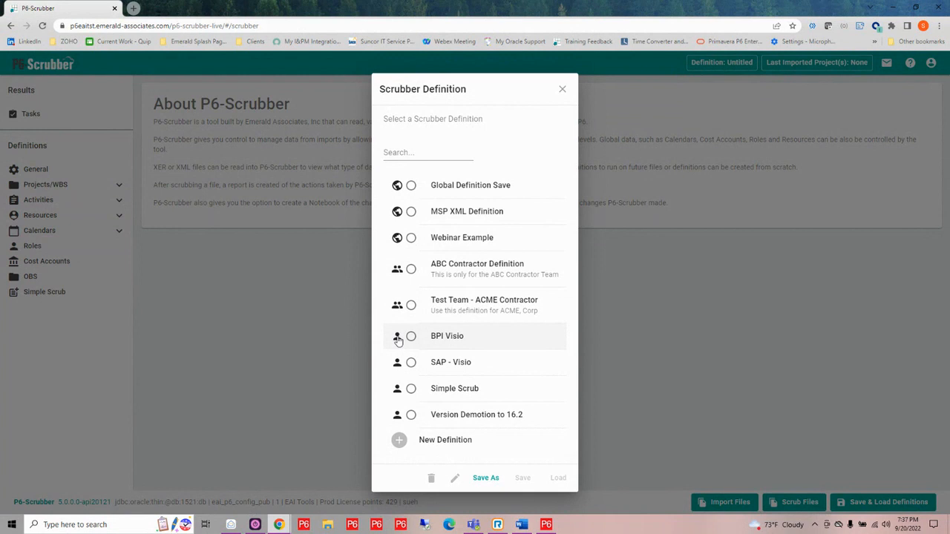
- Load the Webinar Example definition and scrub SC02080-1-PRE-Master.xer and SC04080-1-PRE-Master.xer with it
{"action": "left_click", "coordinate": [411, 238]}
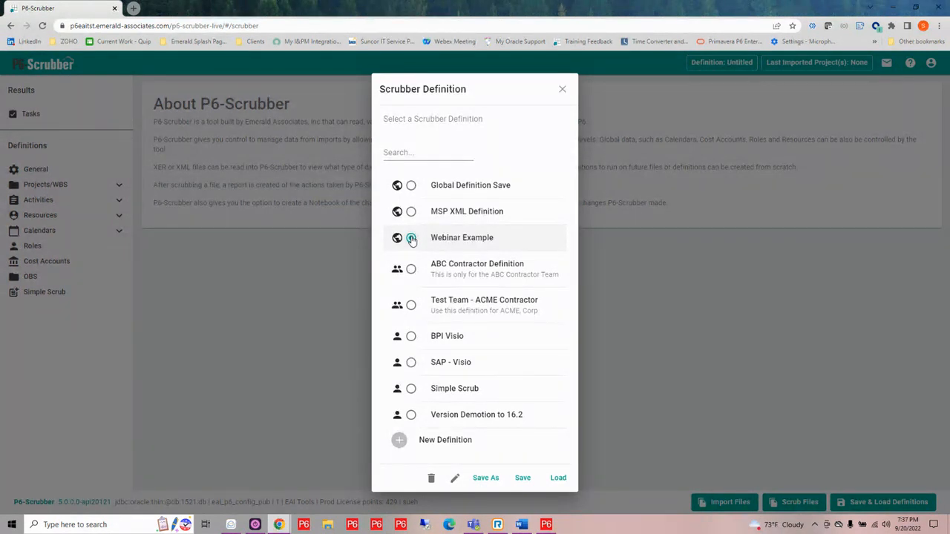
{"action": "left_click", "coordinate": [558, 478]}
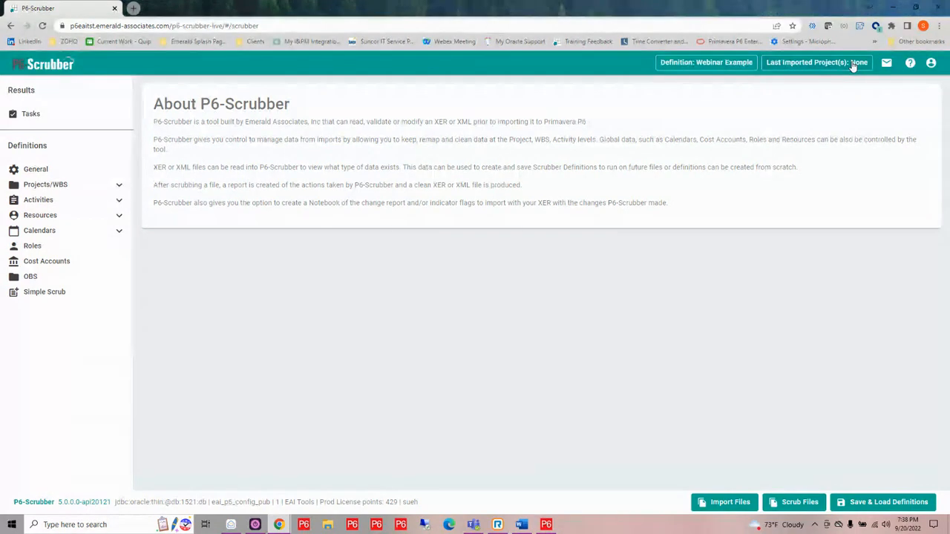
{"action": "left_click", "coordinate": [797, 505]}
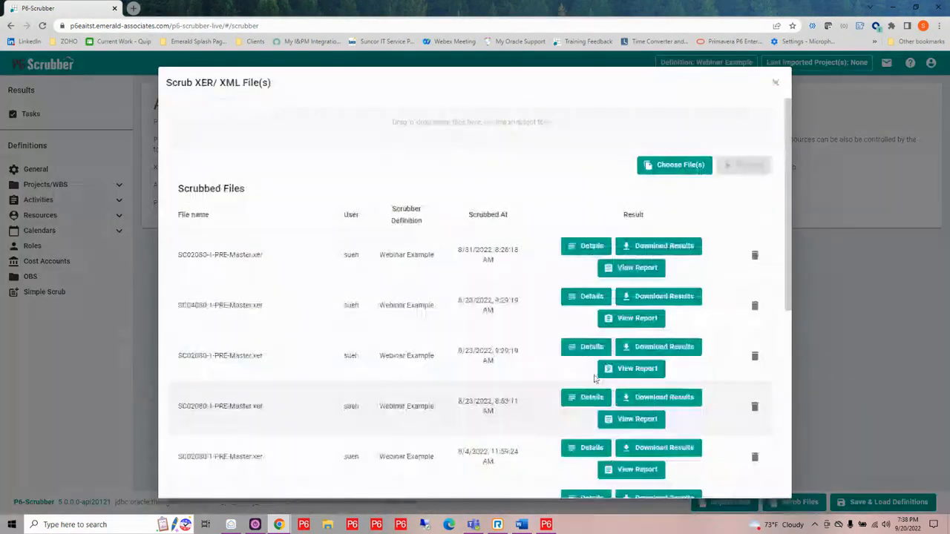
{"action": "left_click", "coordinate": [511, 138]}
{"action": "left_click", "coordinate": [280, 75]}
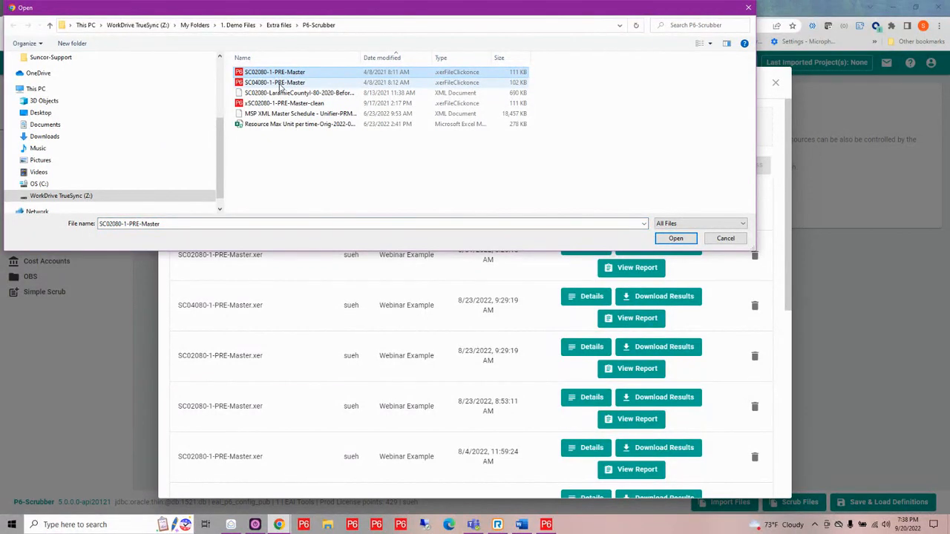
{"action": "left_click", "coordinate": [280, 83], "text": "ctrl"}
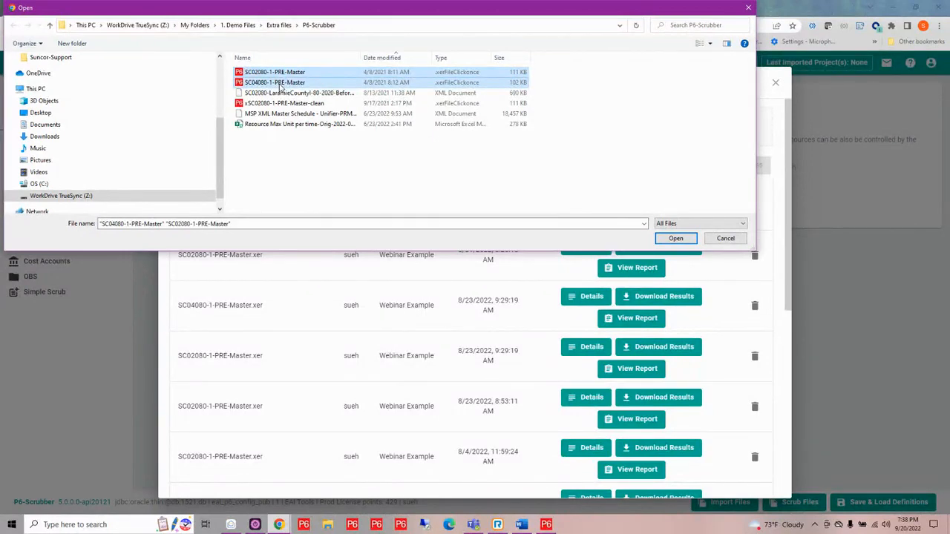
{"action": "left_click", "coordinate": [676, 238]}
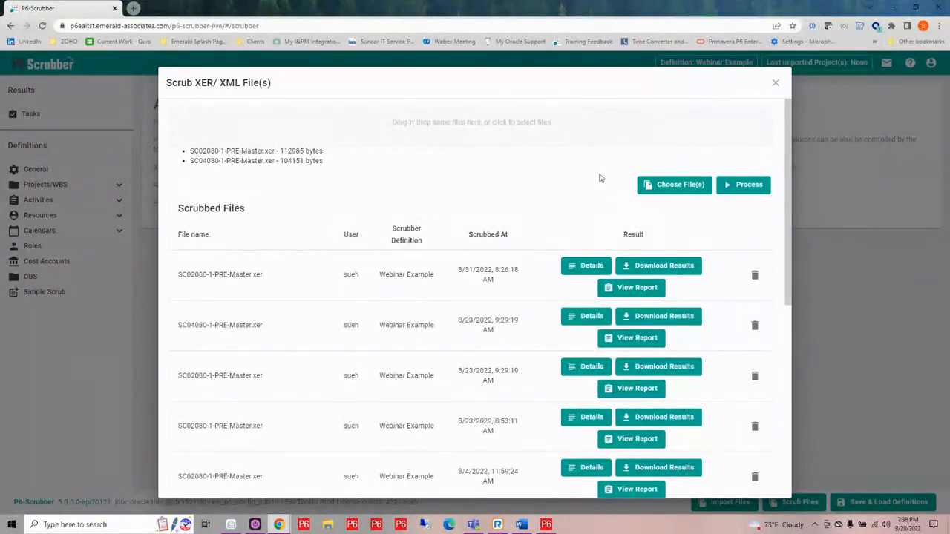
{"action": "left_click", "coordinate": [729, 187]}
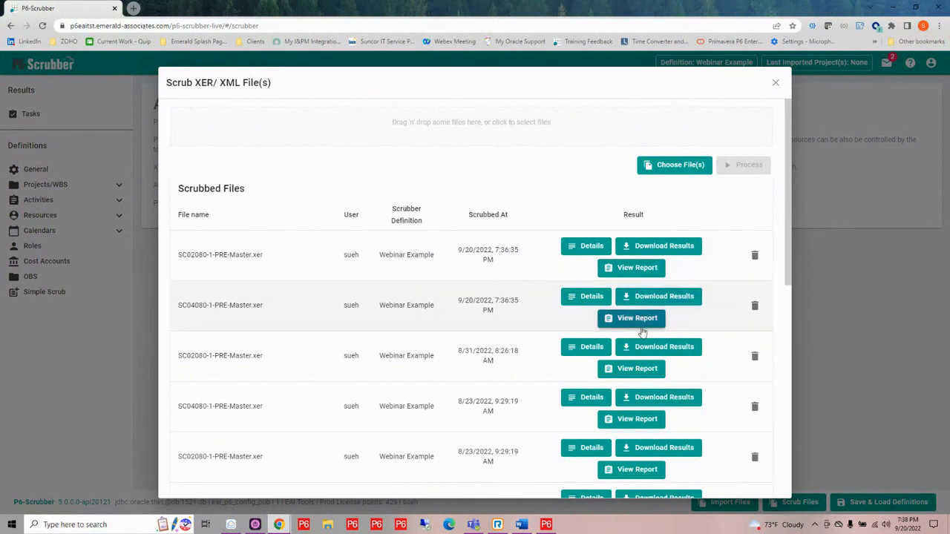
- Open the report of the newest SC02080-1-PRE-Master.xer scrub and review its summary table and project code type configuration
{"action": "left_click", "coordinate": [644, 272]}
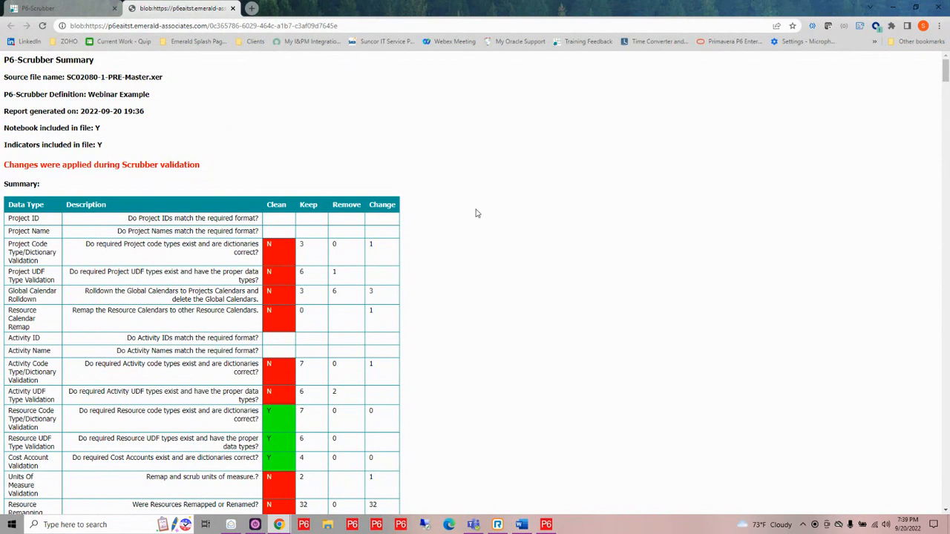
{"action": "scroll", "coordinate": [490, 237], "scroll_direction": "down", "scroll_amount": 3}
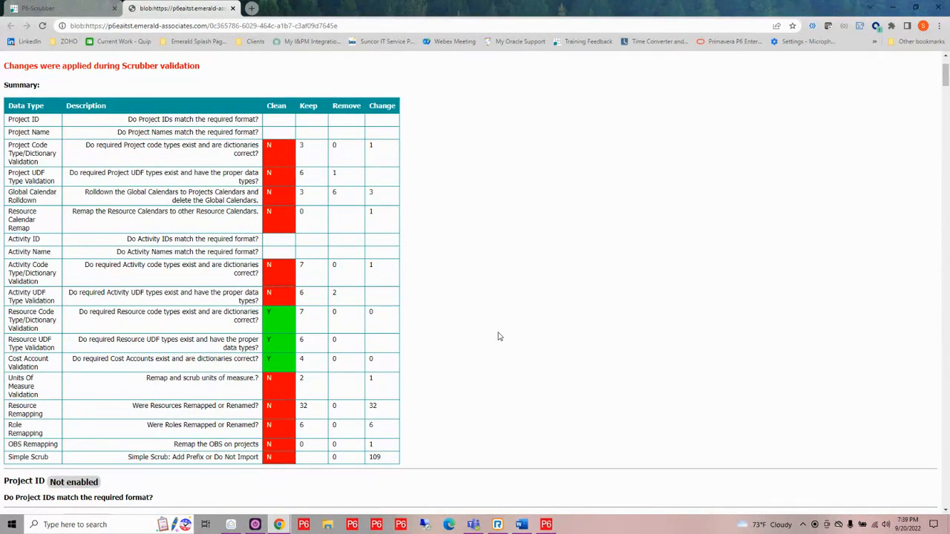
{"action": "scroll", "coordinate": [498, 336], "scroll_direction": "down", "scroll_amount": 4}
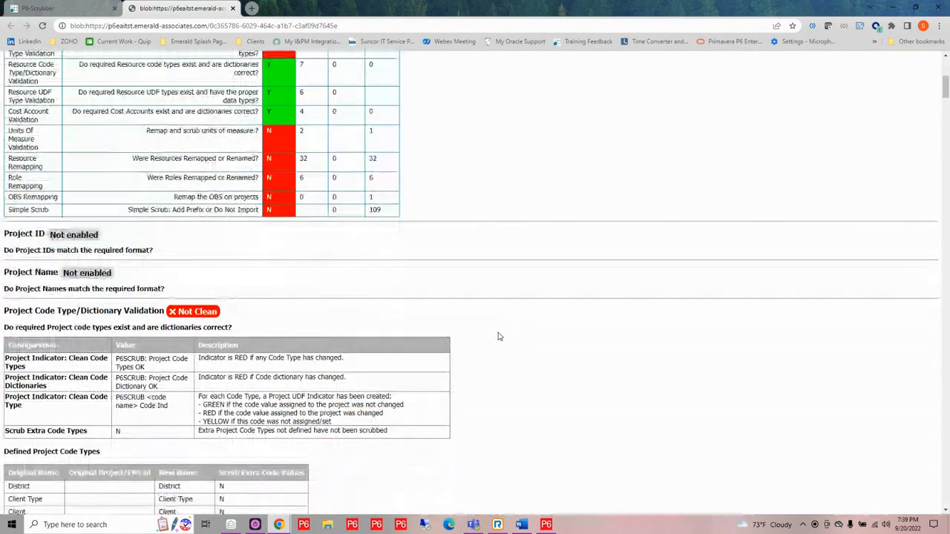
{"action": "scroll", "coordinate": [499, 336], "scroll_direction": "down", "scroll_amount": 1}
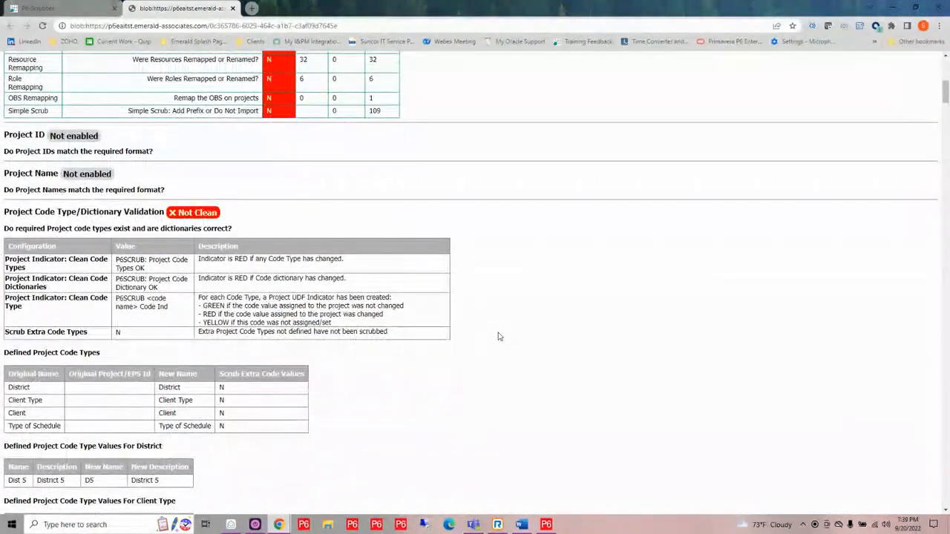
{"action": "scroll", "coordinate": [499, 336], "scroll_direction": "down", "scroll_amount": 1}
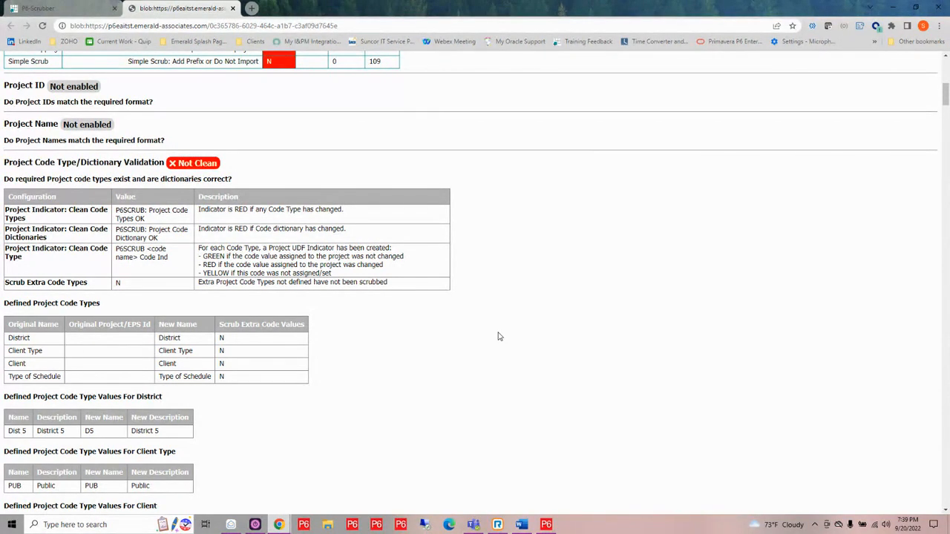
{"action": "scroll", "coordinate": [488, 310], "scroll_direction": "down", "scroll_amount": 1}
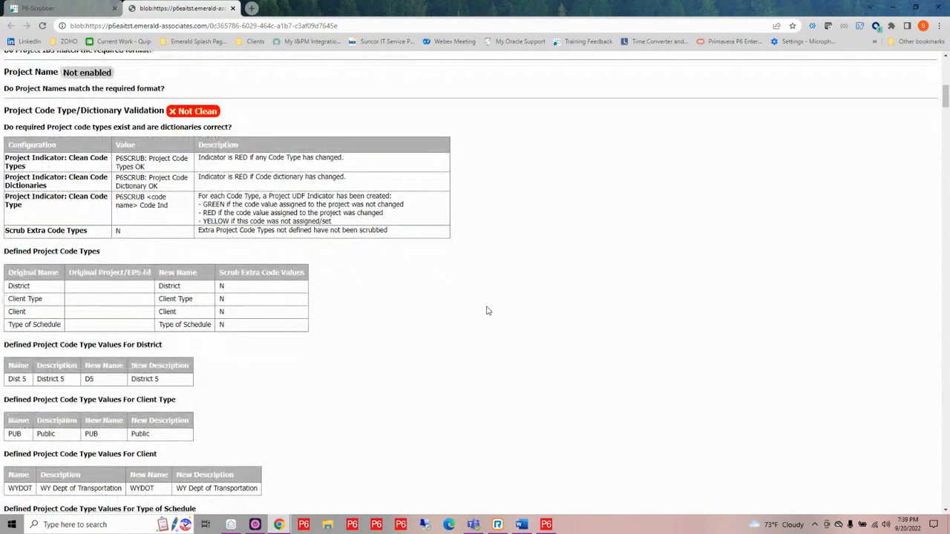
- Examine the report's District Dictionary remapping and Project UDF Type Validation sections, and close the report
{"action": "scroll", "coordinate": [487, 310], "scroll_direction": "down", "scroll_amount": 4}
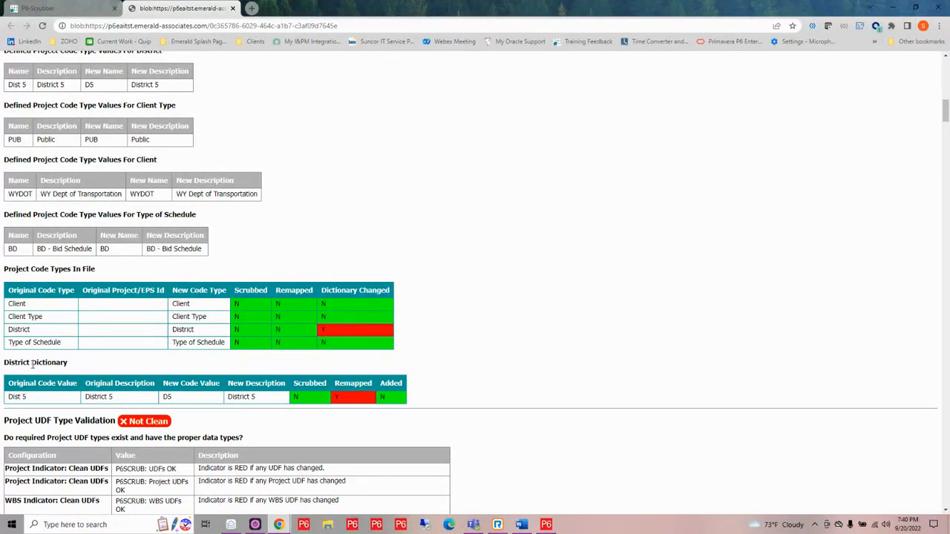
{"action": "left_click_drag", "start_coordinate": [68, 365], "coordinate": [6, 364]}
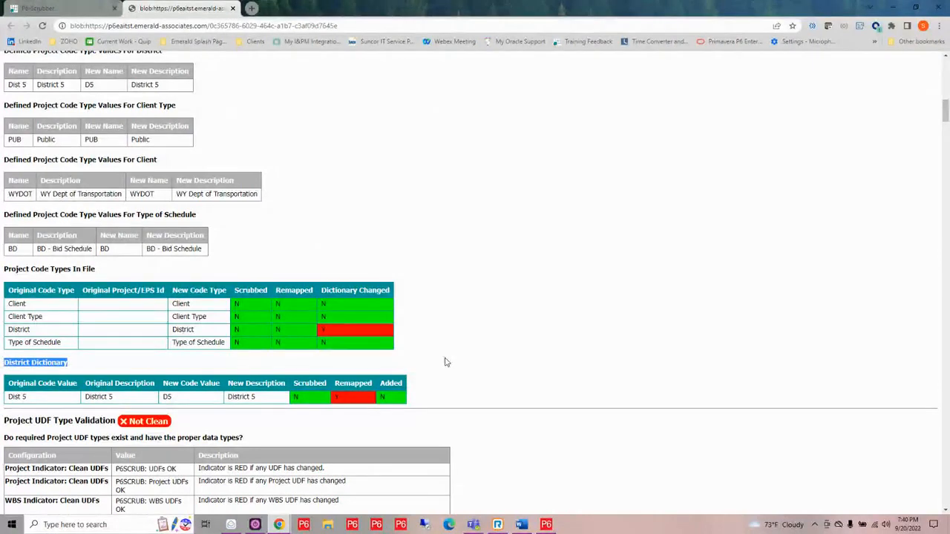
{"action": "scroll", "coordinate": [531, 316], "scroll_direction": "down", "scroll_amount": 1}
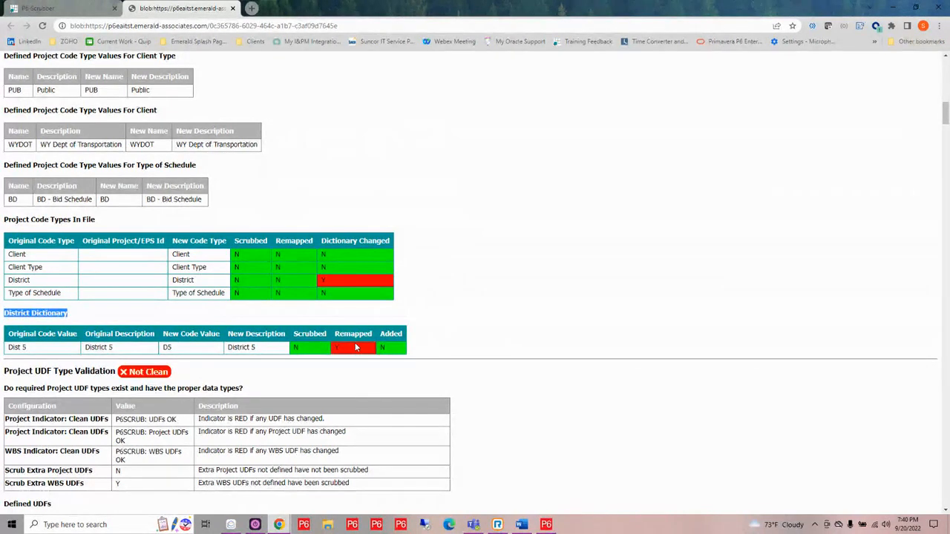
{"action": "scroll", "coordinate": [629, 341], "scroll_direction": "down", "scroll_amount": 3}
{"action": "scroll", "coordinate": [629, 346], "scroll_direction": "down", "scroll_amount": 2}
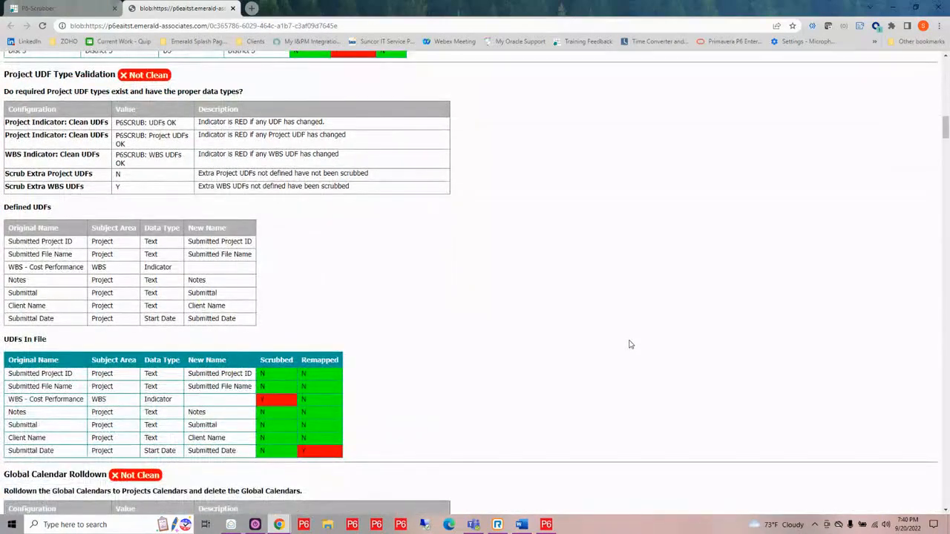
{"action": "scroll", "coordinate": [629, 344], "scroll_direction": "down", "scroll_amount": 1}
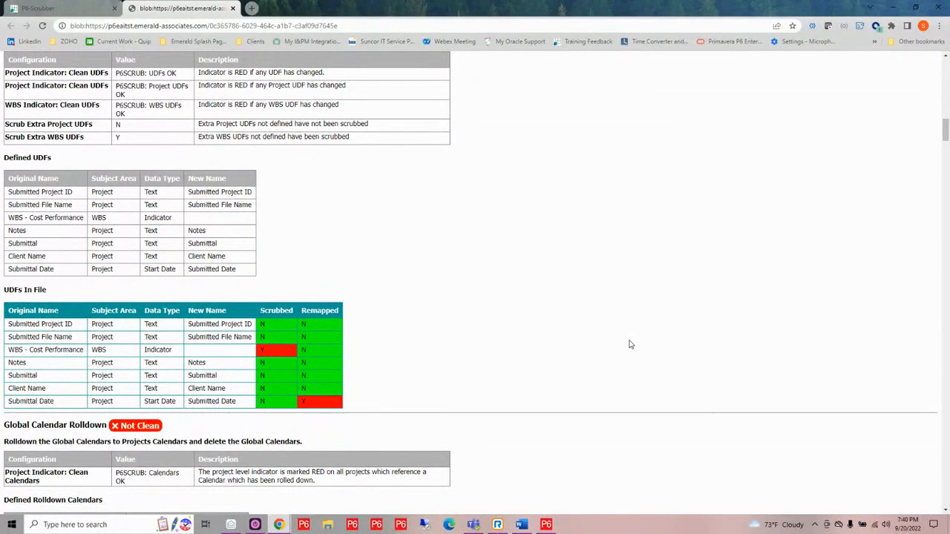
{"action": "left_click", "coordinate": [233, 8]}
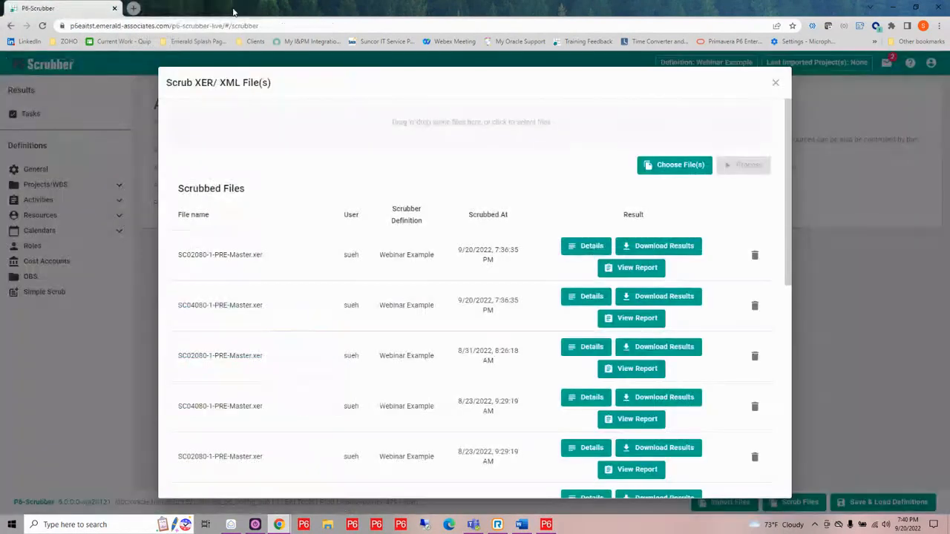
- Download the newest SC02080-1-PRE-Master.xer scrub results, open the zip in File Explorer and widen the name column to show the full file names
{"action": "left_click", "coordinate": [660, 247]}
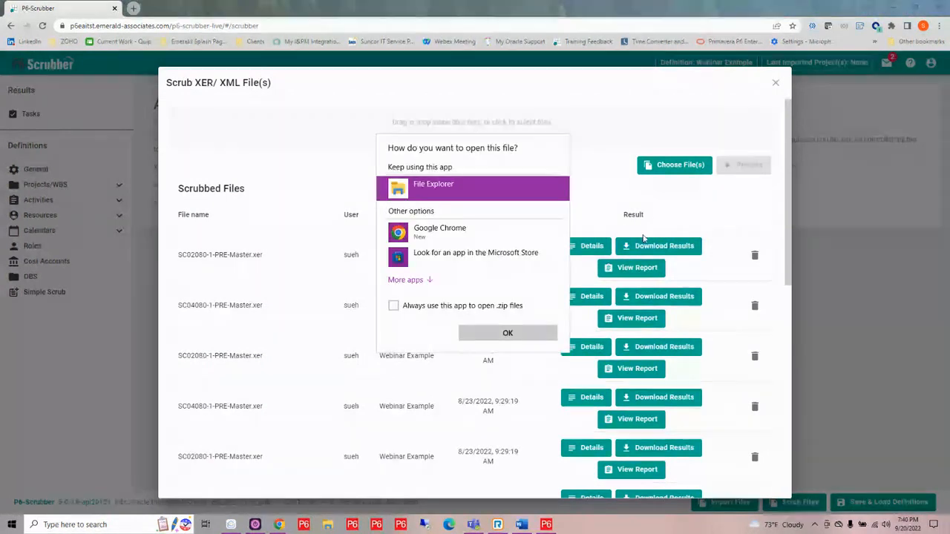
{"action": "left_click", "coordinate": [519, 337]}
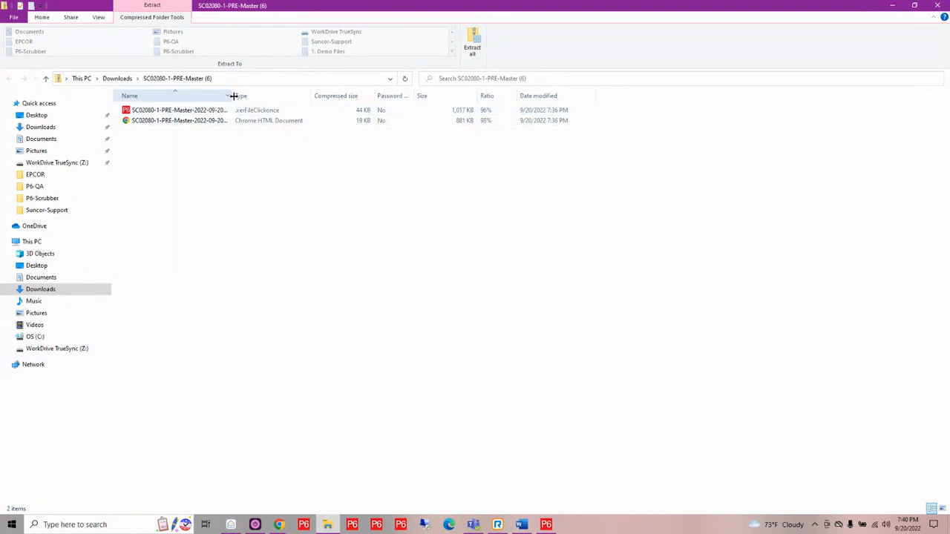
{"action": "left_click_drag", "start_coordinate": [238, 96], "coordinate": [303, 96]}
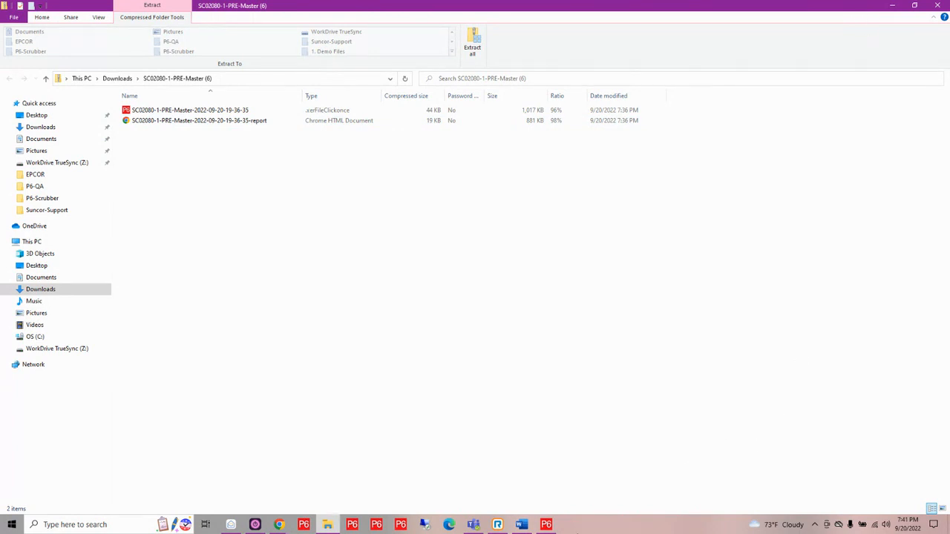
- Switch to Primavera P6 Professional, close the Activity Codes dialog and review the scrub indicators of the projects under DEMO
{"action": "left_click", "coordinate": [546, 525]}
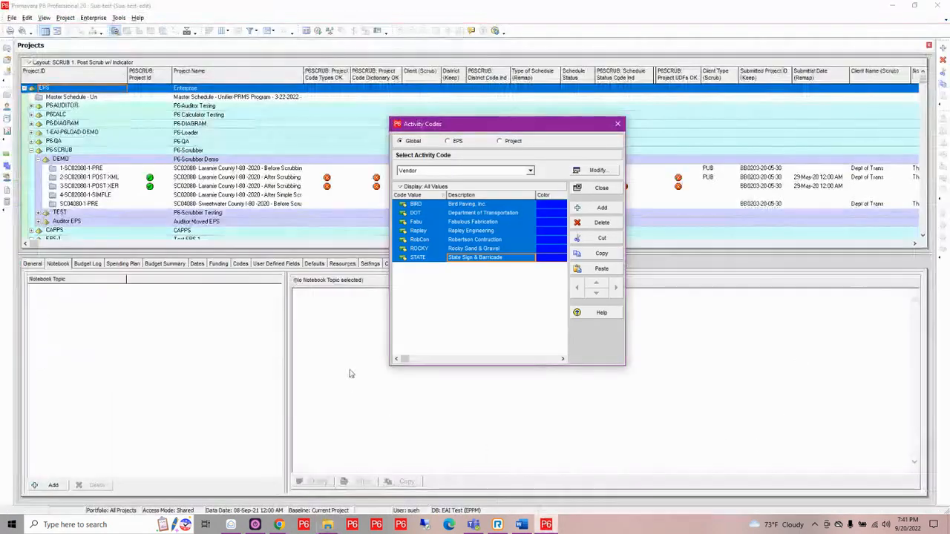
{"action": "left_click", "coordinate": [620, 123]}
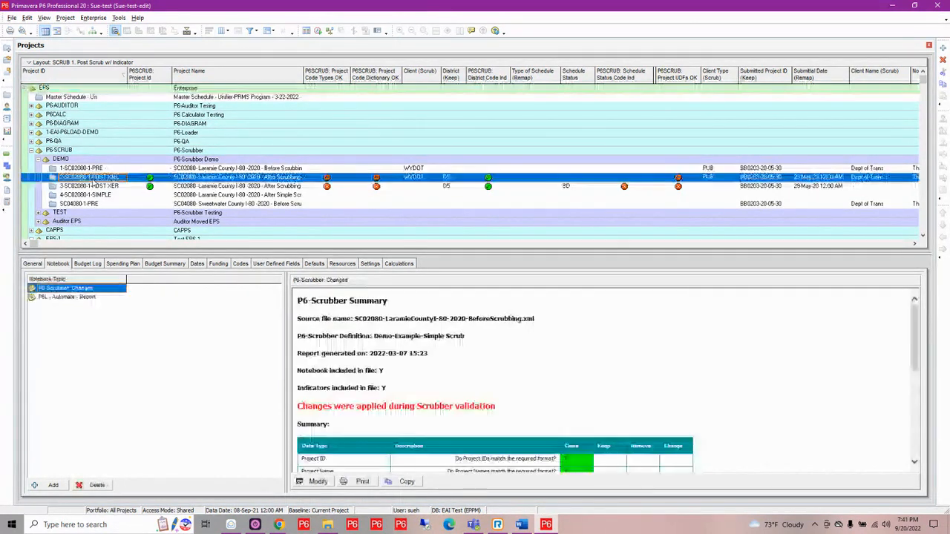
{"action": "right_click", "coordinate": [92, 179]}
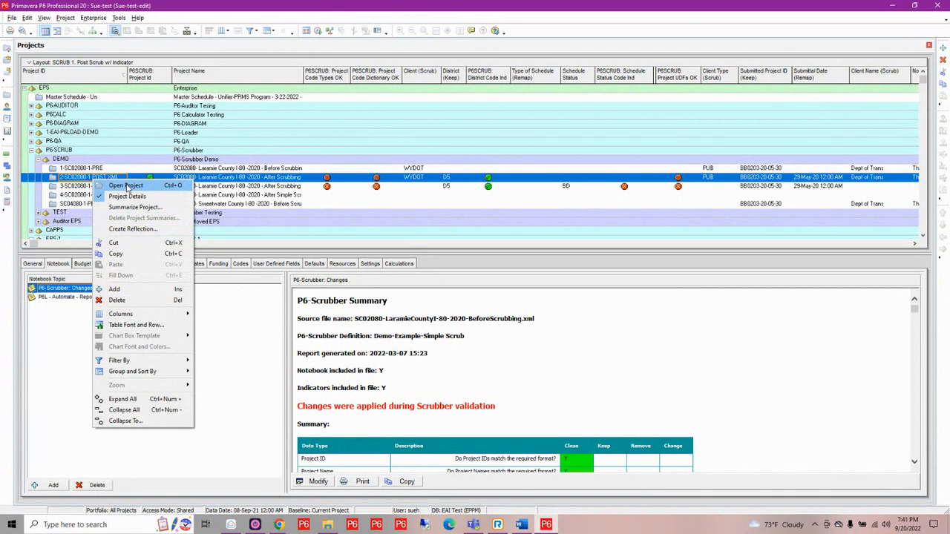
{"action": "left_click", "coordinate": [376, 204]}
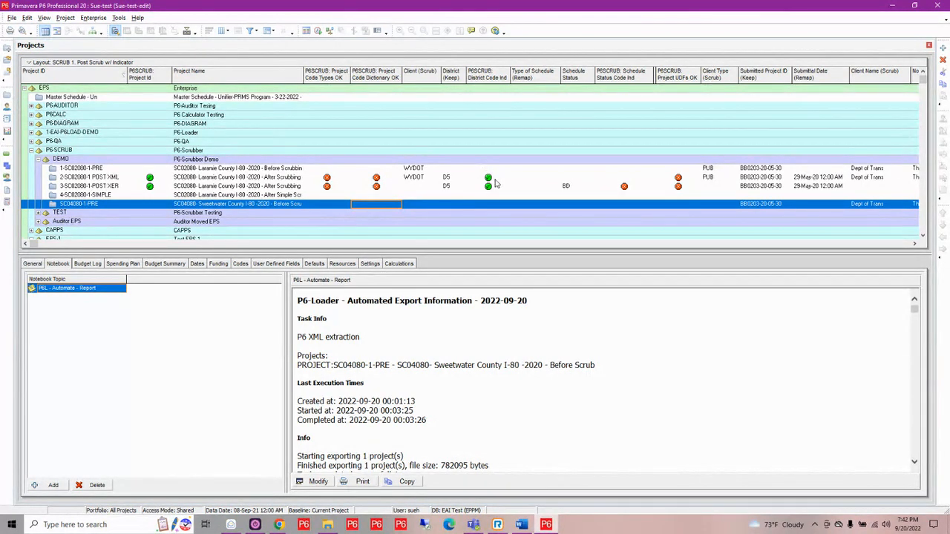
- Open the project 2-SC02080-1 POST XML from the DEMO node
{"action": "left_click", "coordinate": [293, 179]}
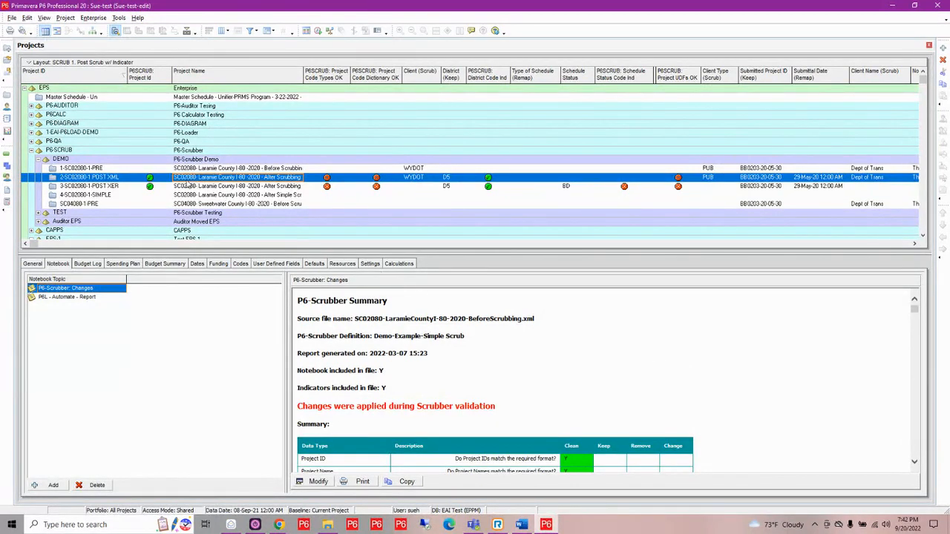
{"action": "right_click", "coordinate": [136, 182]}
{"action": "left_click", "coordinate": [158, 186]}
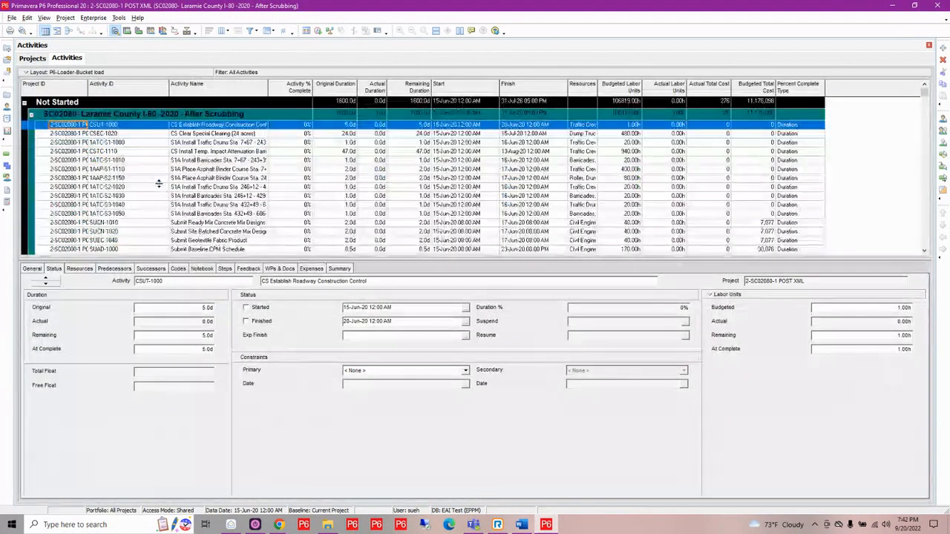
- Apply the global layout SCRUB 0. Pre Codes and UDF's to the project's activities
{"action": "left_click", "coordinate": [67, 72]}
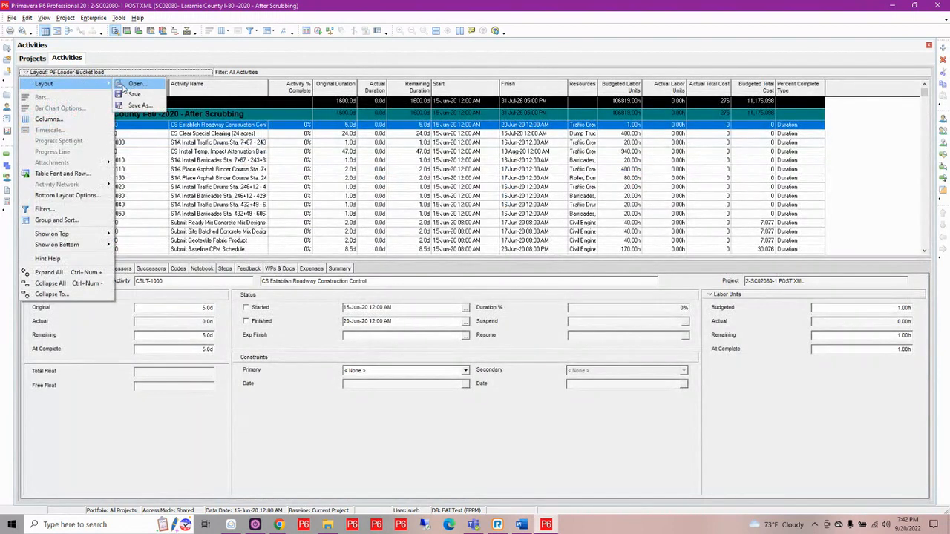
{"action": "left_click", "coordinate": [126, 84]}
{"action": "left_click", "coordinate": [483, 280]}
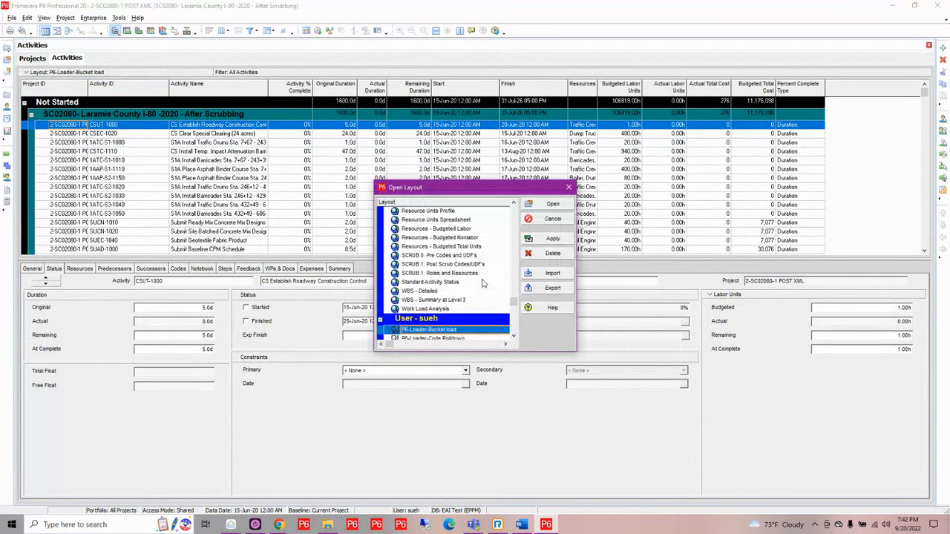
{"action": "scroll", "coordinate": [454, 283], "scroll_direction": "down", "scroll_amount": 2}
{"action": "scroll", "coordinate": [451, 294], "scroll_direction": "down", "scroll_amount": 3}
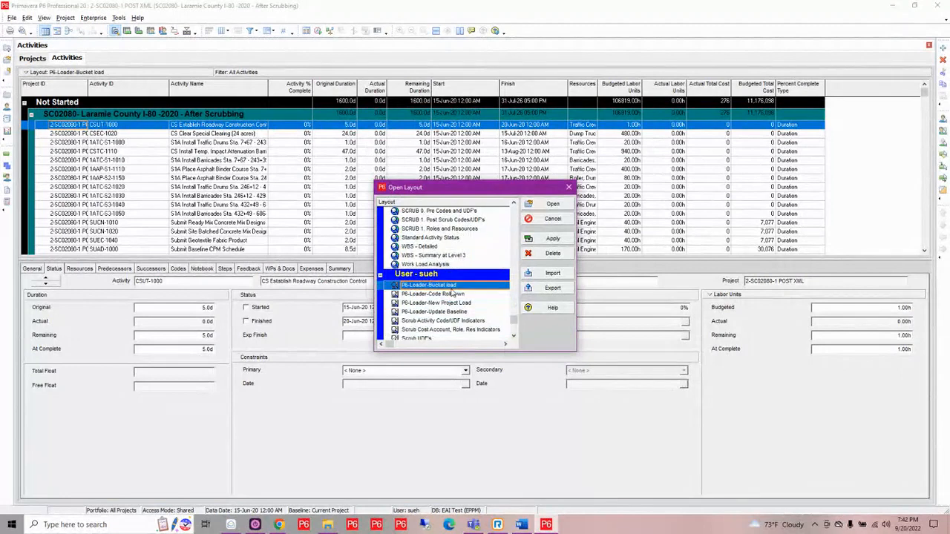
{"action": "scroll", "coordinate": [450, 318], "scroll_direction": "up", "scroll_amount": 1}
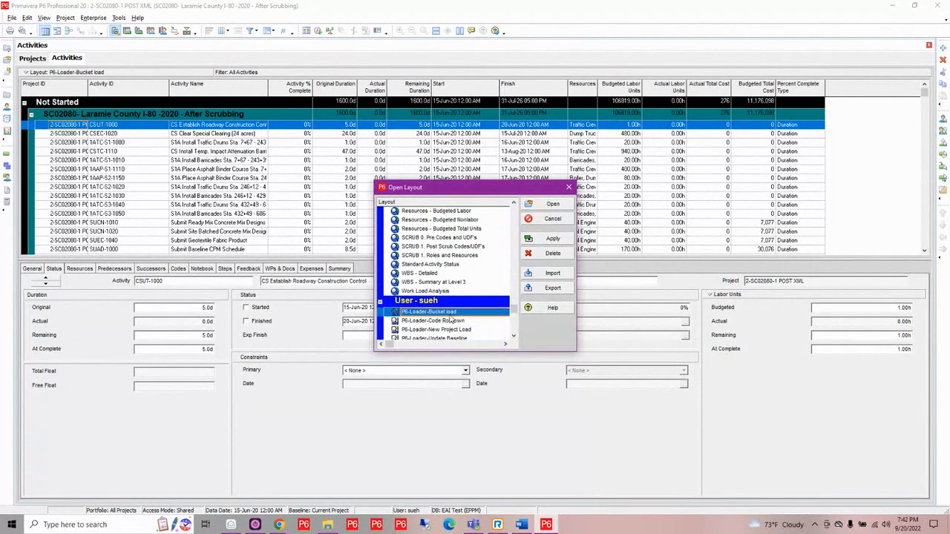
{"action": "left_click", "coordinate": [453, 238]}
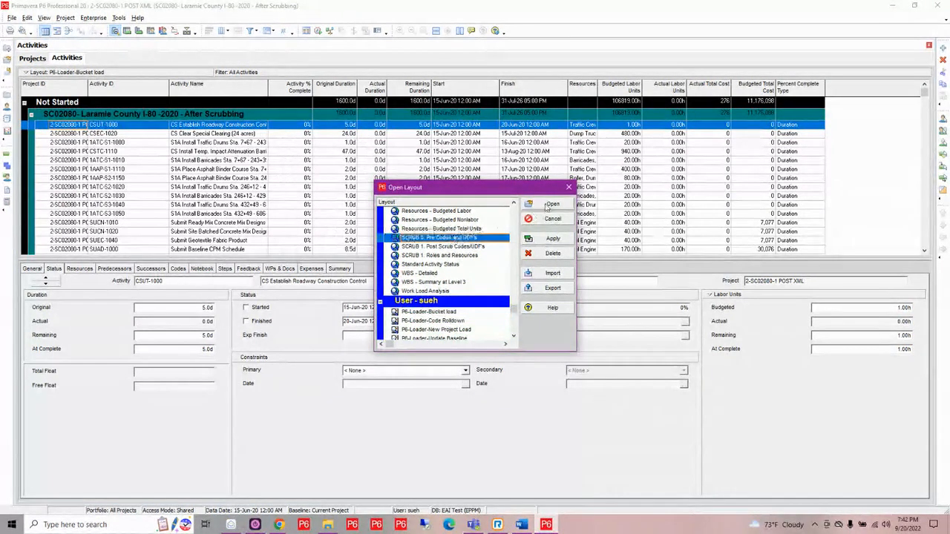
{"action": "left_click", "coordinate": [552, 204]}
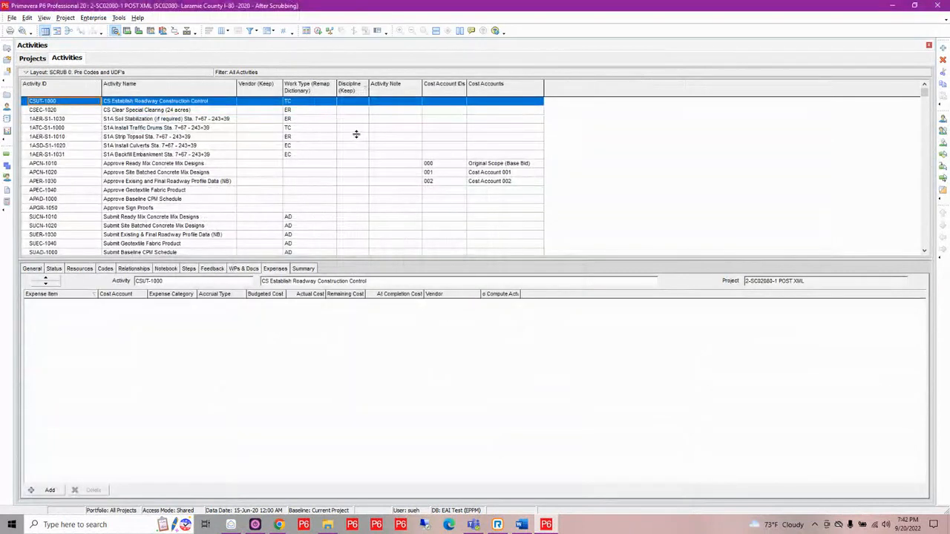
- Apply the layout SCRUB 1. Post Scrub Codes/UDF's to the activities and review their scrub indicators
{"action": "left_click", "coordinate": [112, 72]}
{"action": "mouse_move", "coordinate": [82, 83]}
{"action": "left_click", "coordinate": [137, 84]}
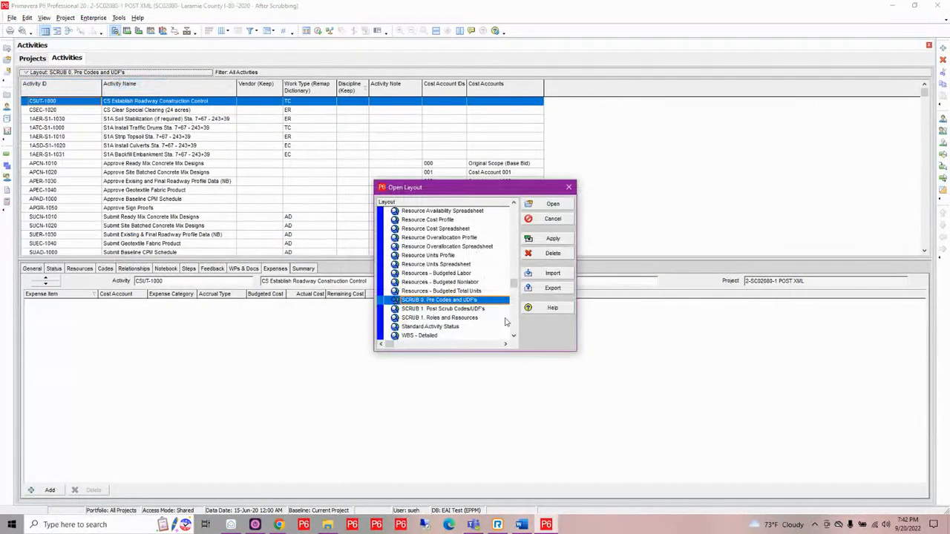
{"action": "left_click", "coordinate": [469, 309]}
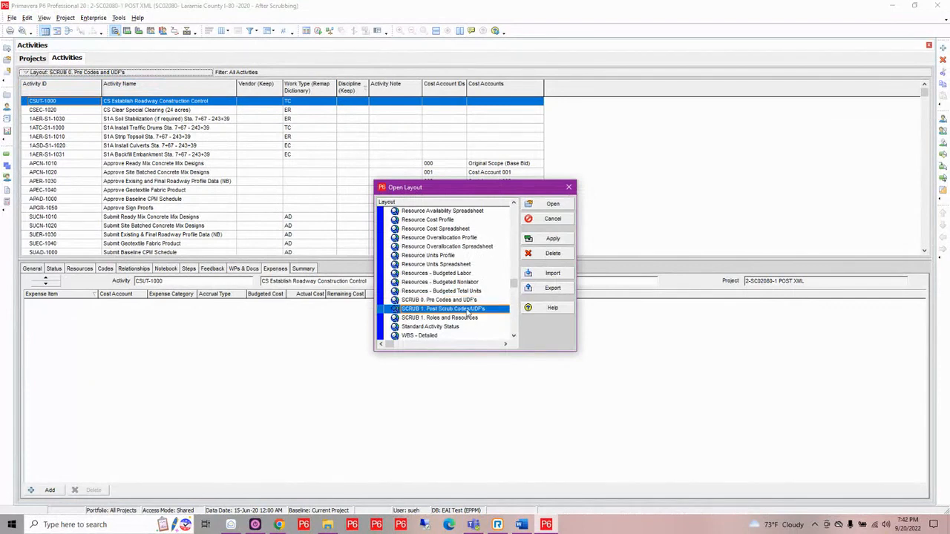
{"action": "left_click", "coordinate": [552, 206]}
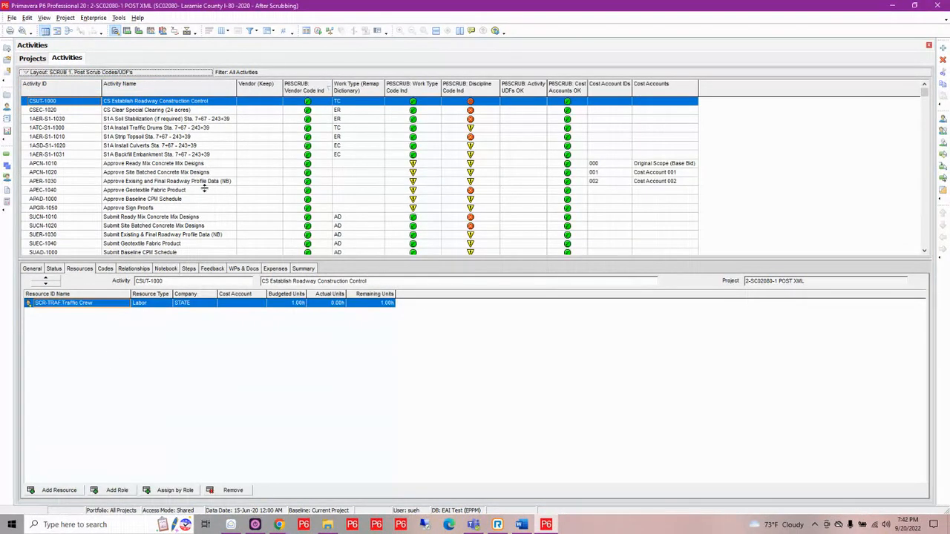
{"action": "left_click", "coordinate": [312, 128]}
{"action": "scroll", "coordinate": [312, 134], "scroll_direction": "down", "scroll_amount": 1}
{"action": "scroll", "coordinate": [312, 134], "scroll_direction": "down", "scroll_amount": 1}
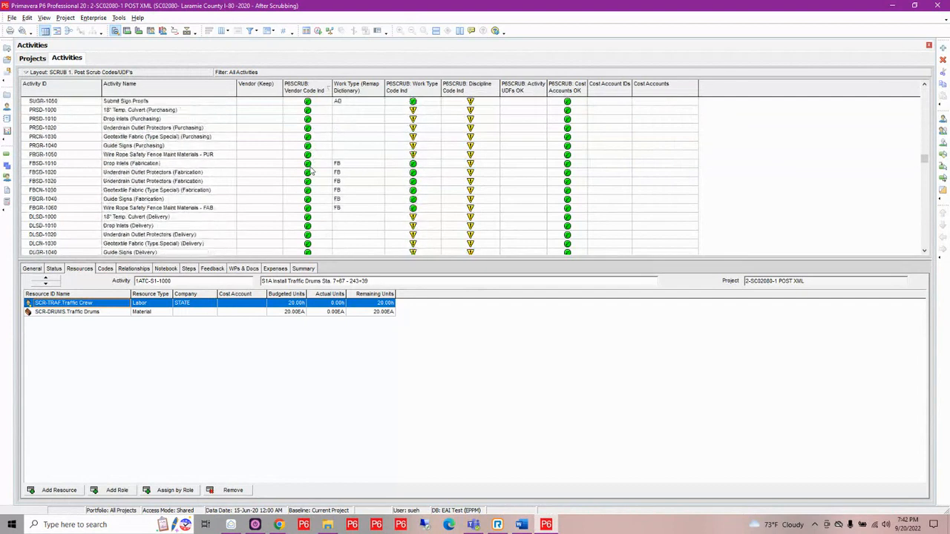
{"action": "scroll", "coordinate": [313, 172], "scroll_direction": "up", "scroll_amount": 2}
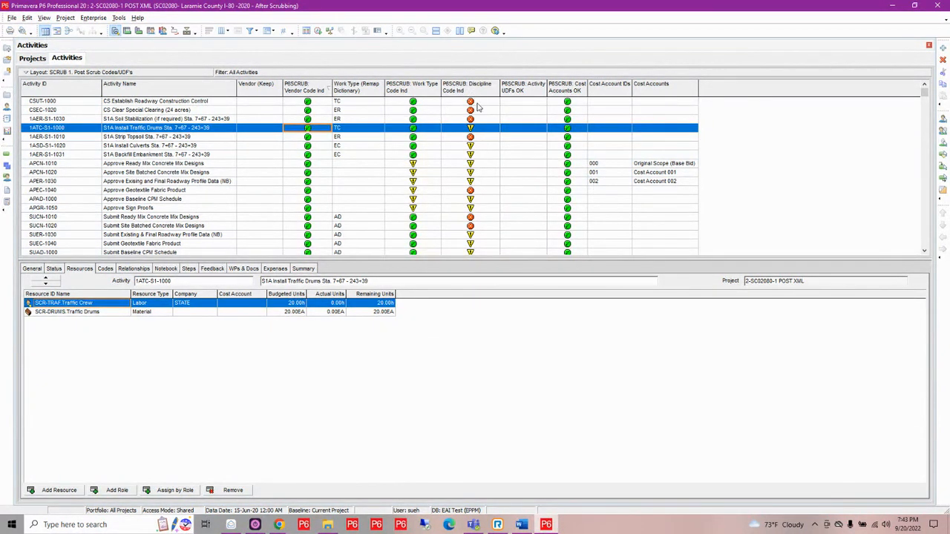
- Add the global activity code Discipline as a column just before P6SCRUB: Discipline Code Ind in the activities table
{"action": "left_click", "coordinate": [221, 31]}
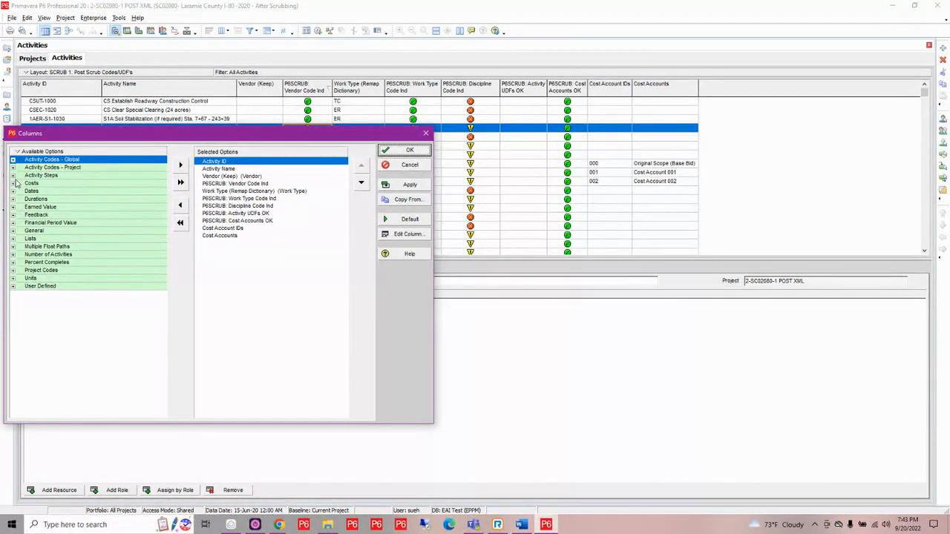
{"action": "left_click", "coordinate": [13, 161]}
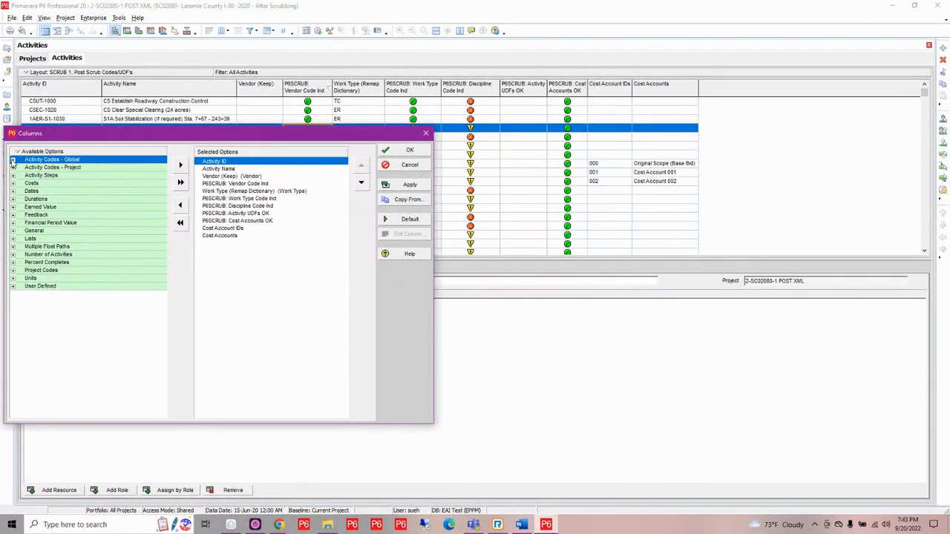
{"action": "left_click", "coordinate": [13, 162]}
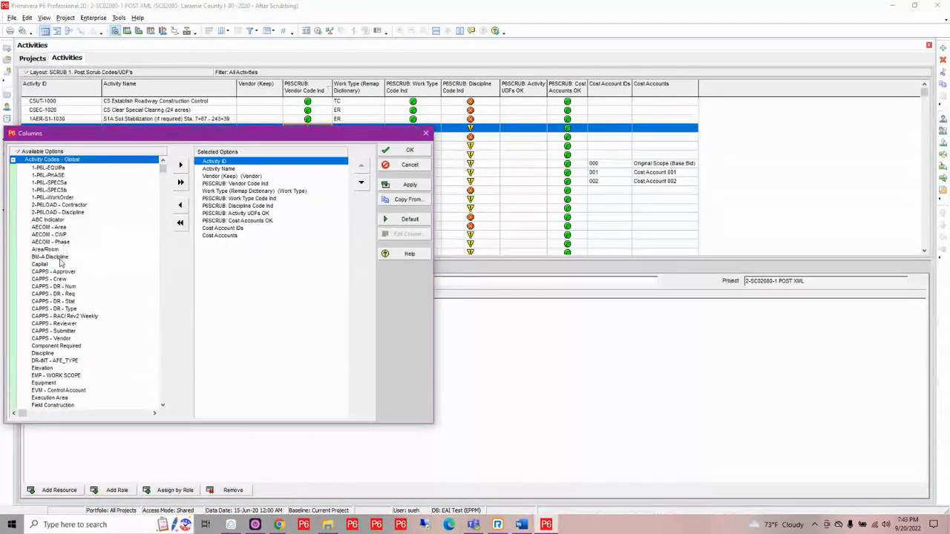
{"action": "scroll", "coordinate": [54, 317], "scroll_direction": "down", "scroll_amount": 1}
{"action": "left_click", "coordinate": [47, 323]}
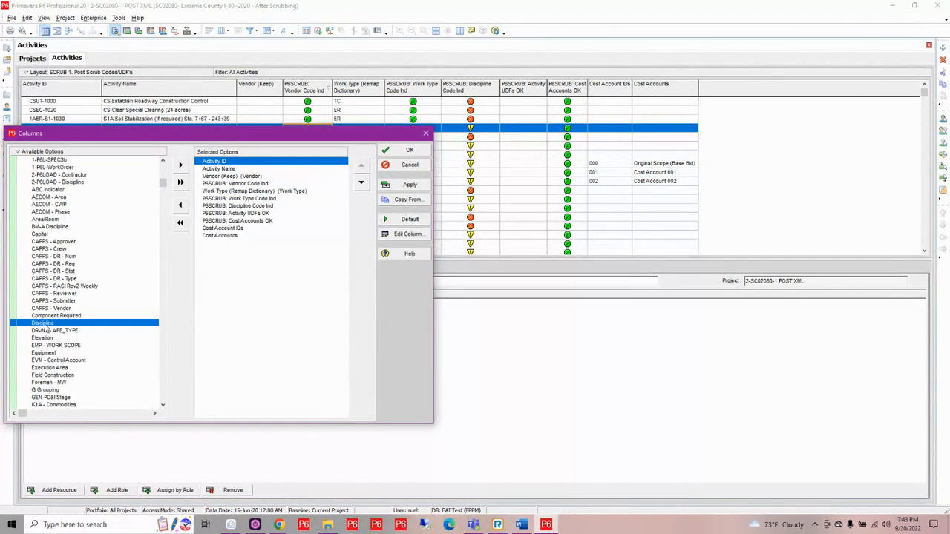
{"action": "left_click", "coordinate": [238, 206]}
{"action": "mouse_move", "coordinate": [238, 204]}
{"action": "left_mouse_down"}
{"action": "mouse_move", "coordinate": [238, 192]}
{"action": "mouse_move", "coordinate": [243, 207]}
{"action": "left_mouse_up"}
{"action": "left_click", "coordinate": [409, 150]}
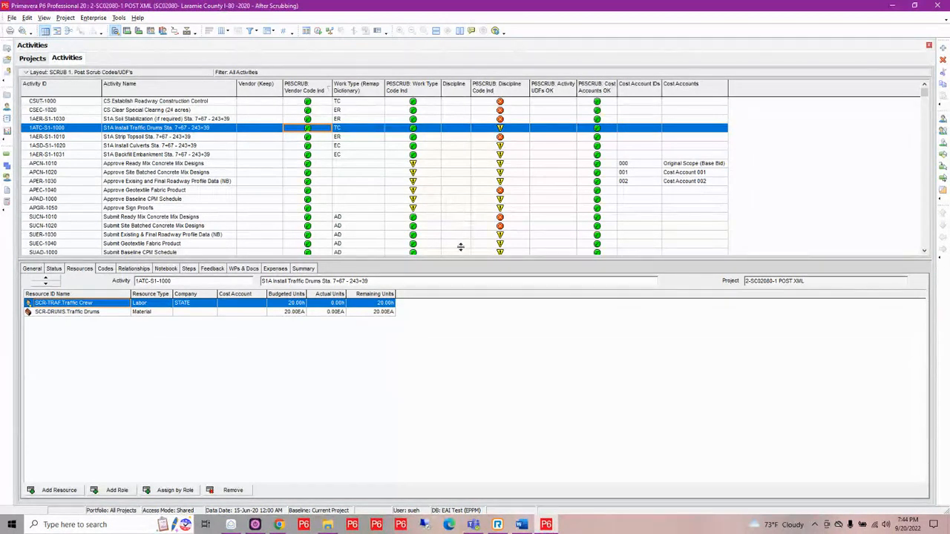
- Look over the activities' Discipline column and its indicators, and return to the projects list
{"action": "scroll", "coordinate": [474, 185], "scroll_direction": "down", "scroll_amount": 2}
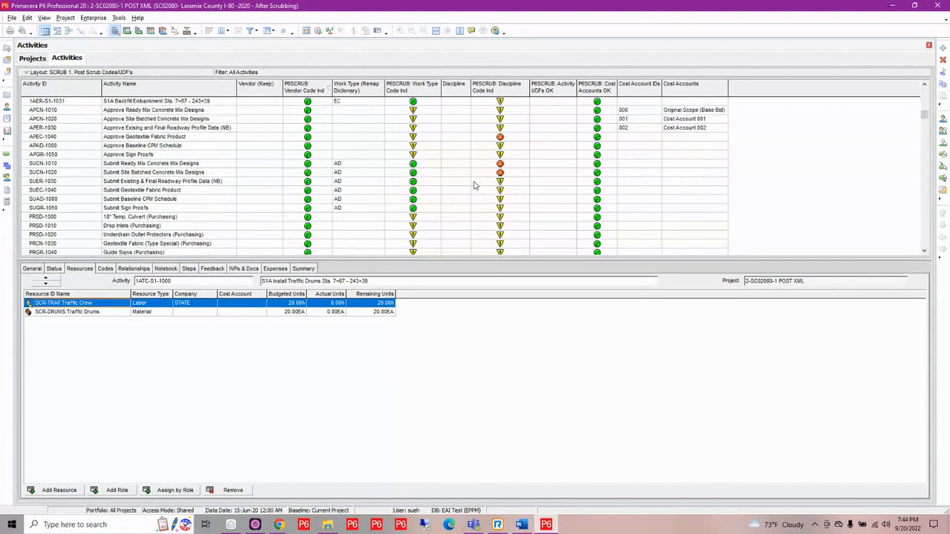
{"action": "scroll", "coordinate": [475, 185], "scroll_direction": "up", "scroll_amount": 2}
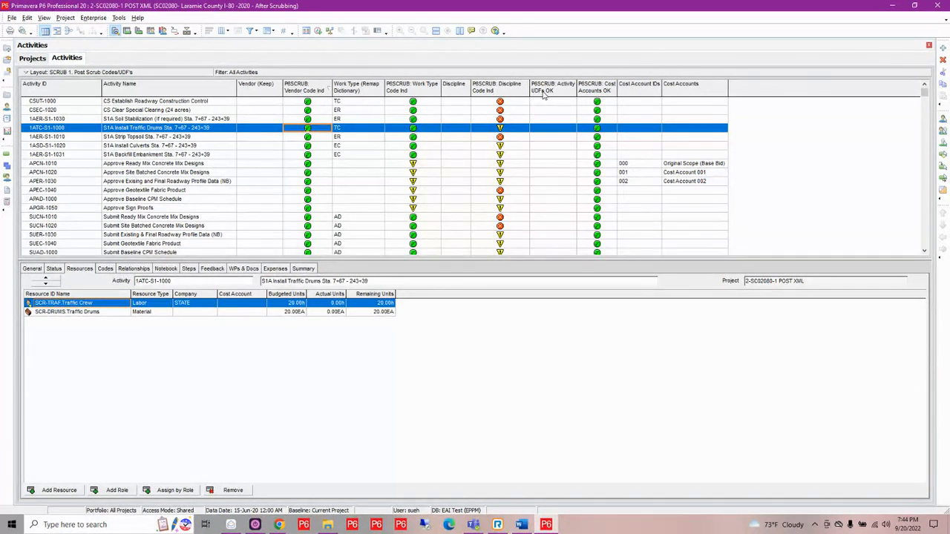
{"action": "left_click", "coordinate": [32, 60]}
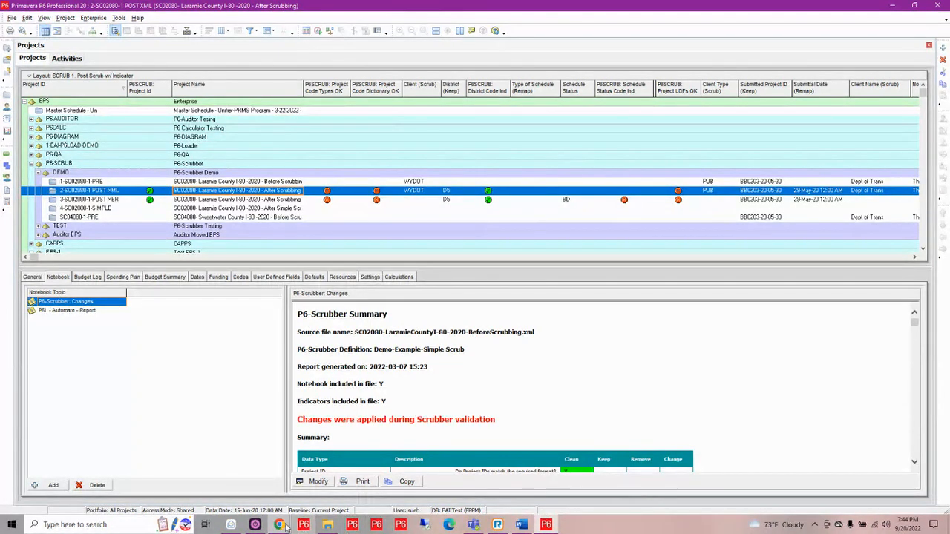
- Switch to P6-Scrubber in Chrome and close the Scrub XER/XML File(s) dialog
{"action": "mouse_move", "coordinate": [280, 526]}
{"action": "left_click", "coordinate": [278, 486]}
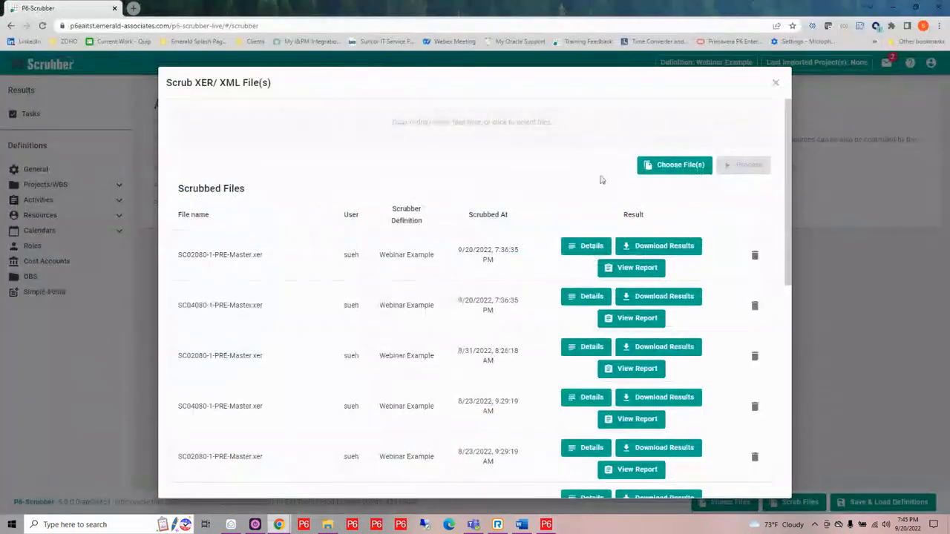
{"action": "left_click", "coordinate": [776, 83]}
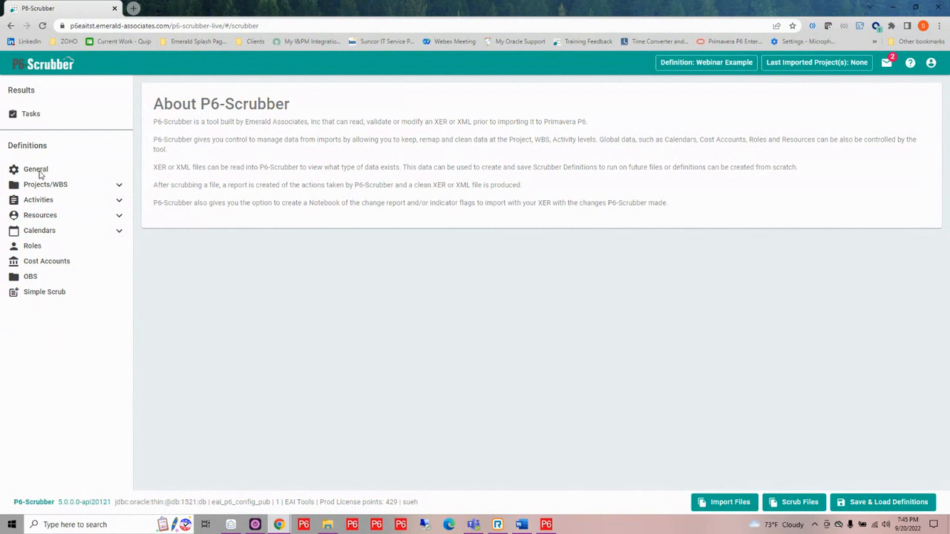
- In the definition's General settings, exclude indicators from the file and override the file version on save with 18.8
{"action": "left_click", "coordinate": [35, 170]}
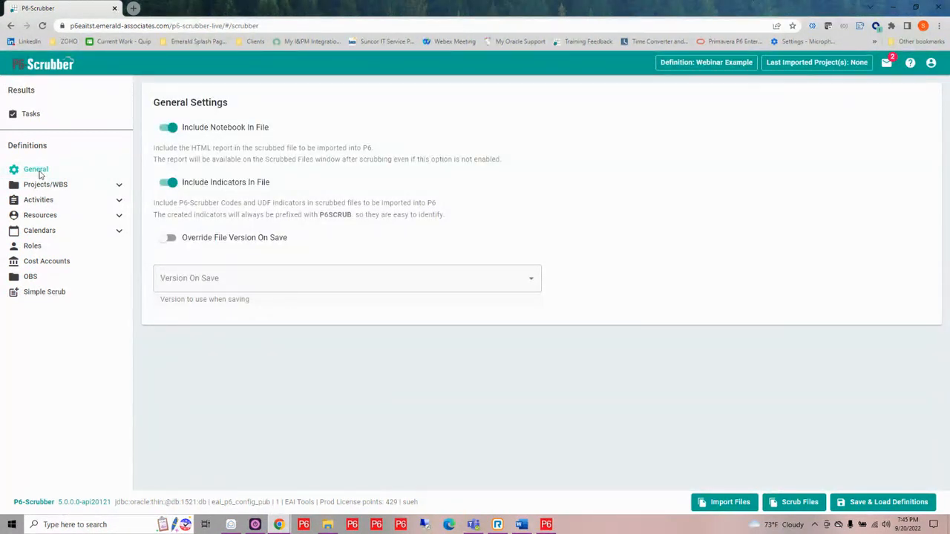
{"action": "left_click", "coordinate": [172, 184]}
{"action": "left_click", "coordinate": [164, 239]}
{"action": "left_click", "coordinate": [532, 280]}
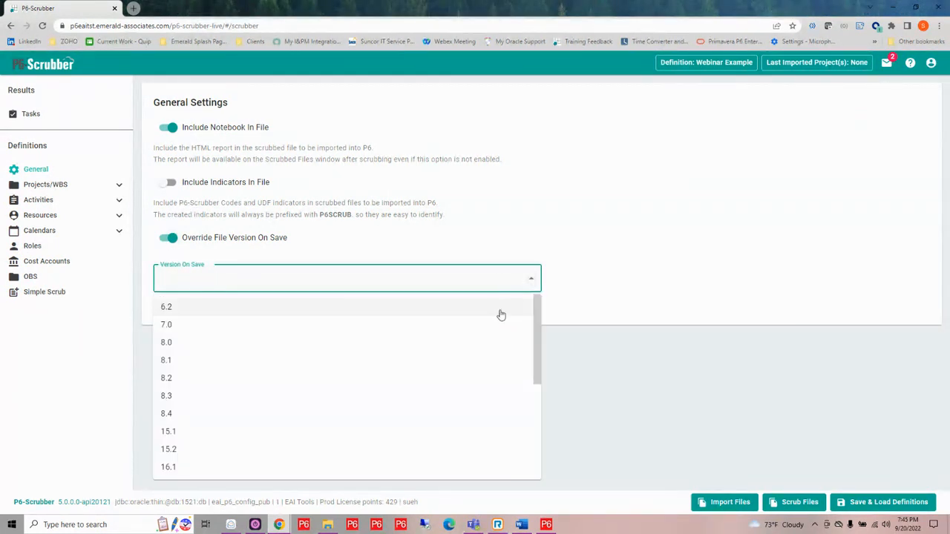
{"action": "scroll", "coordinate": [448, 333], "scroll_direction": "down", "scroll_amount": 5}
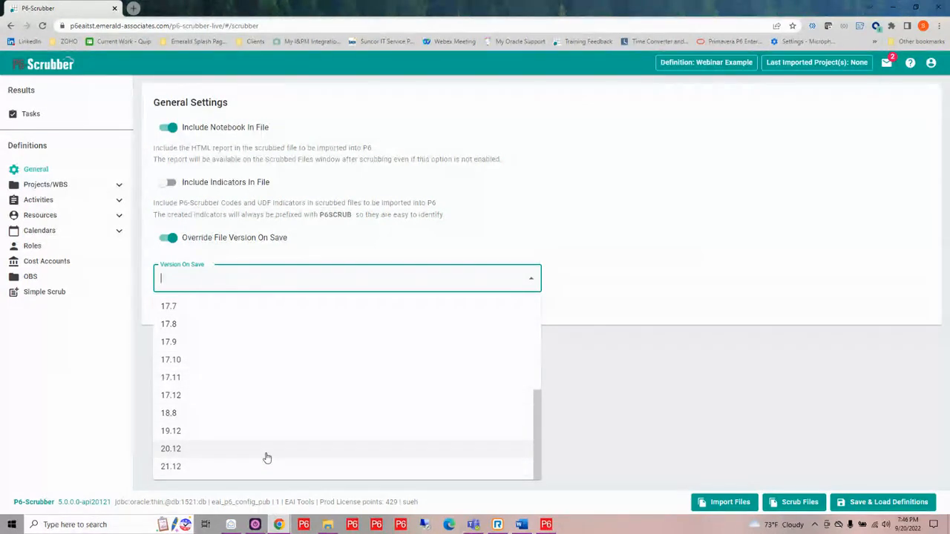
{"action": "left_click", "coordinate": [268, 420]}
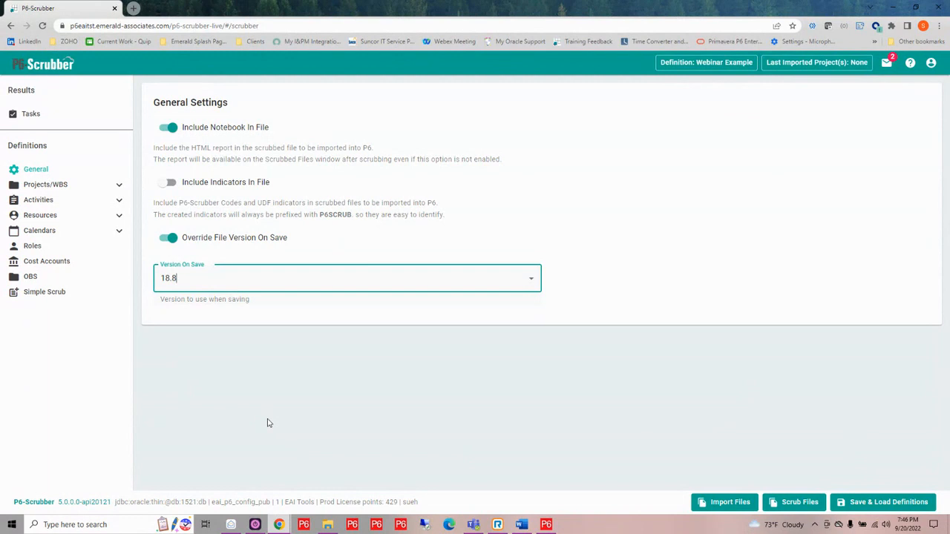
- Enable pattern matching in the Projects/WBS ID/Name settings and choose Simple Pattern for the project ID
{"action": "left_click", "coordinate": [120, 187]}
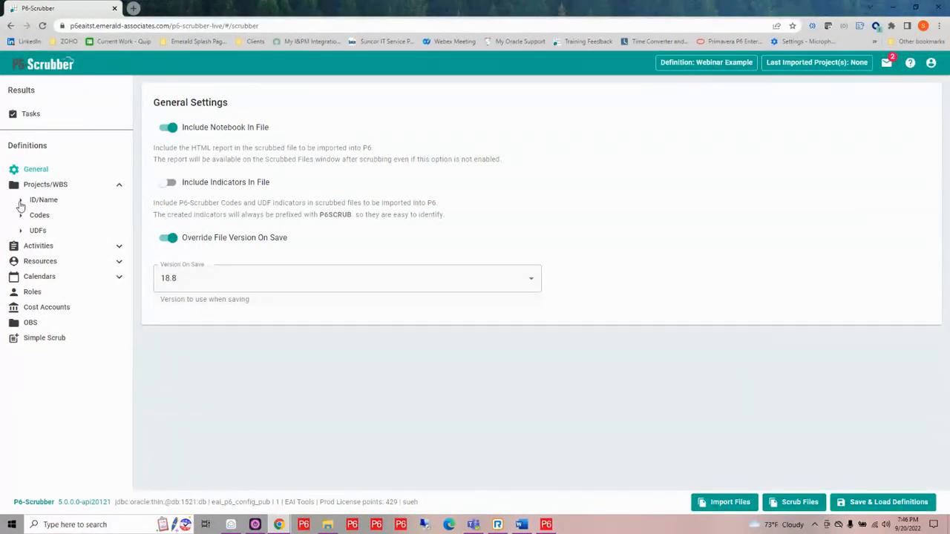
{"action": "left_click", "coordinate": [21, 204]}
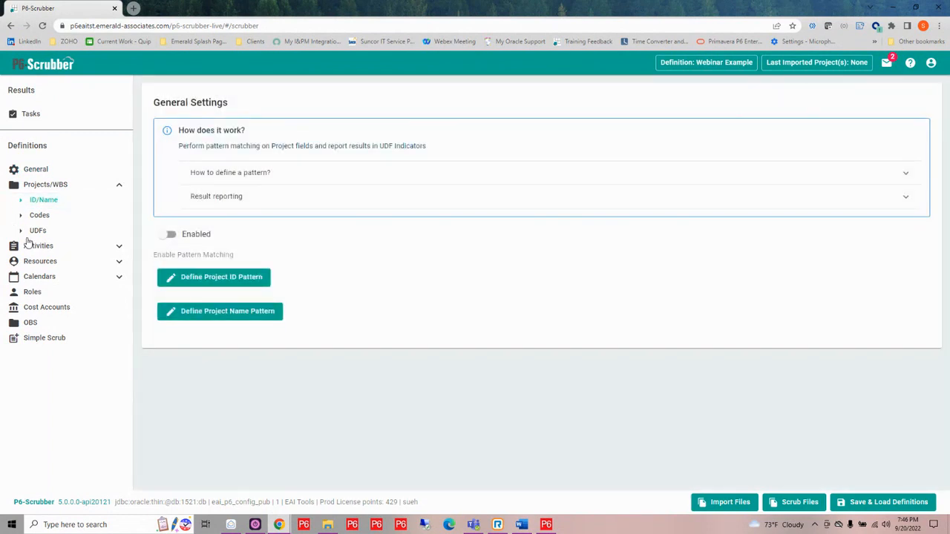
{"action": "left_click", "coordinate": [119, 248]}
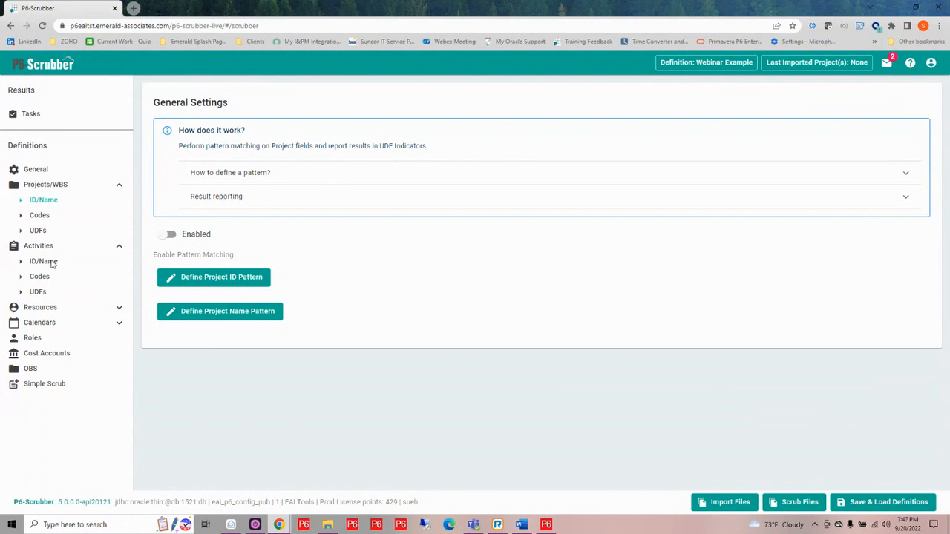
{"action": "left_click", "coordinate": [168, 234]}
{"action": "left_click", "coordinate": [215, 279]}
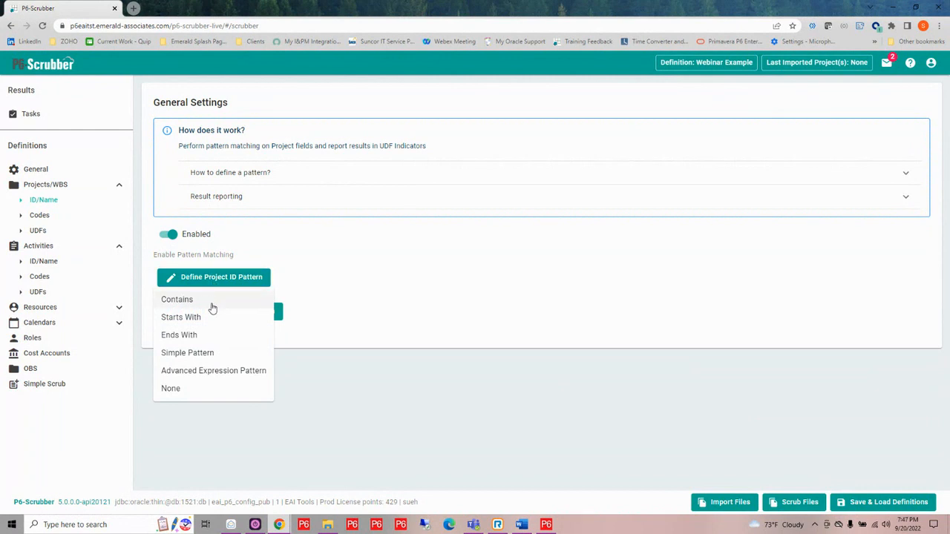
{"action": "left_click", "coordinate": [218, 354]}
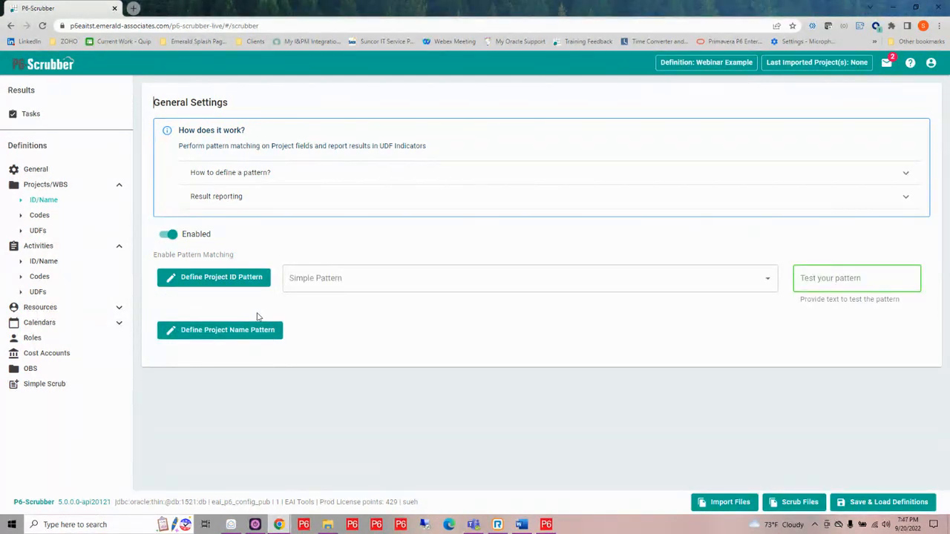
- Start the project ID's simple pattern with any 2 upper-case letters (A-Z)
{"action": "left_click", "coordinate": [293, 279]}
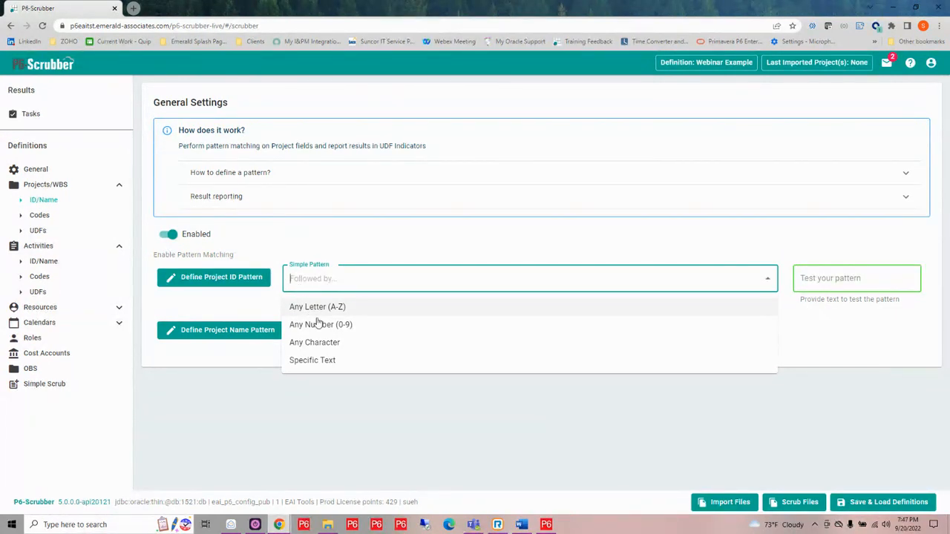
{"action": "left_click", "coordinate": [320, 308]}
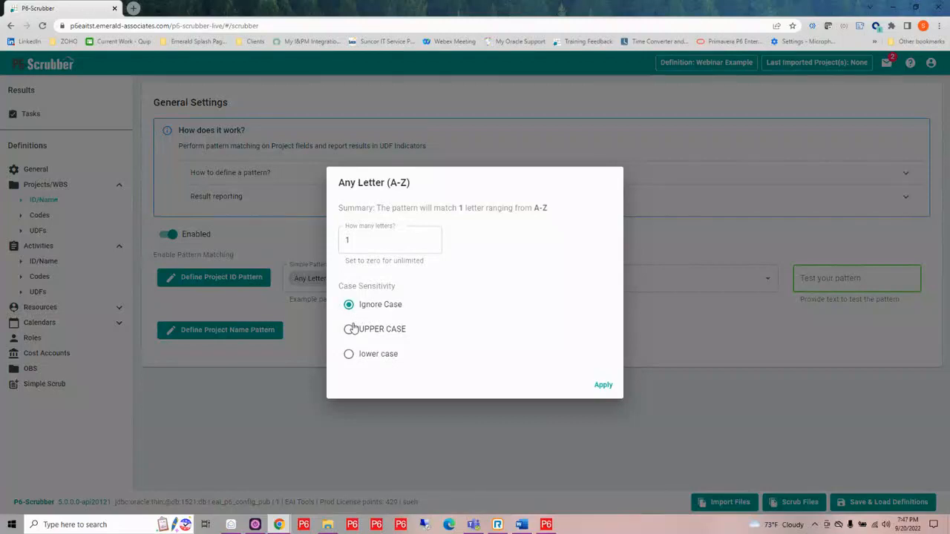
{"action": "left_click", "coordinate": [348, 329]}
{"action": "left_click_drag", "start_coordinate": [360, 243], "coordinate": [320, 241]}
{"action": "type", "text": "2"}
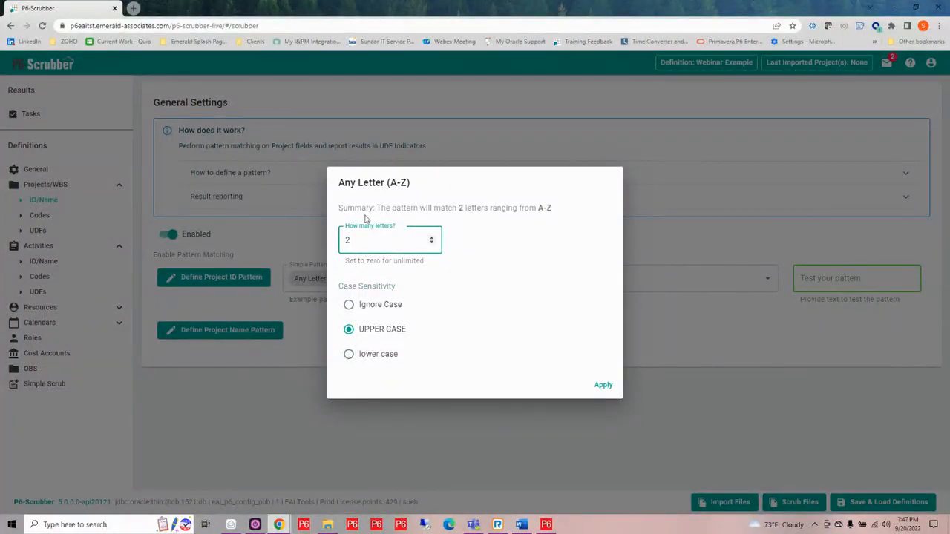
{"action": "left_click", "coordinate": [602, 386]}
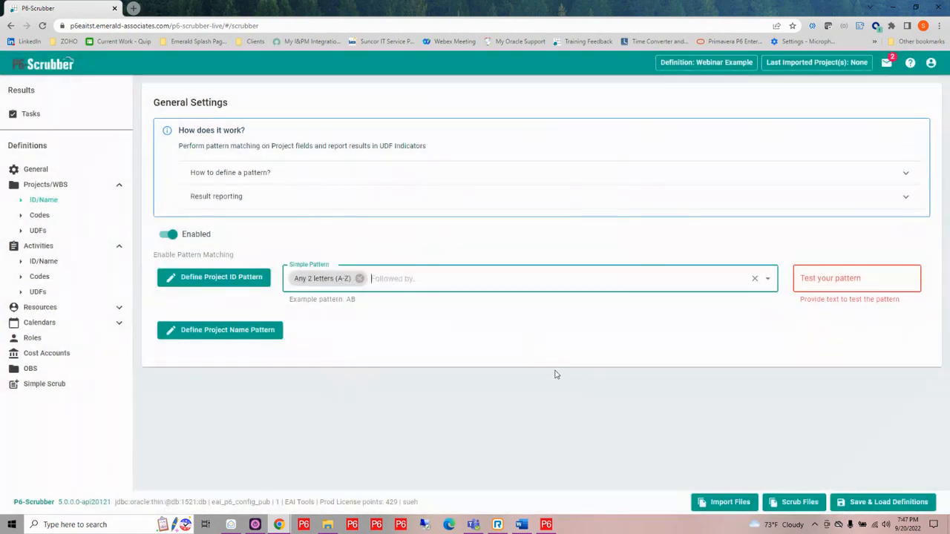
- Extend the project ID pattern with any 5 digits (0-9) after the letters
{"action": "left_click", "coordinate": [391, 278]}
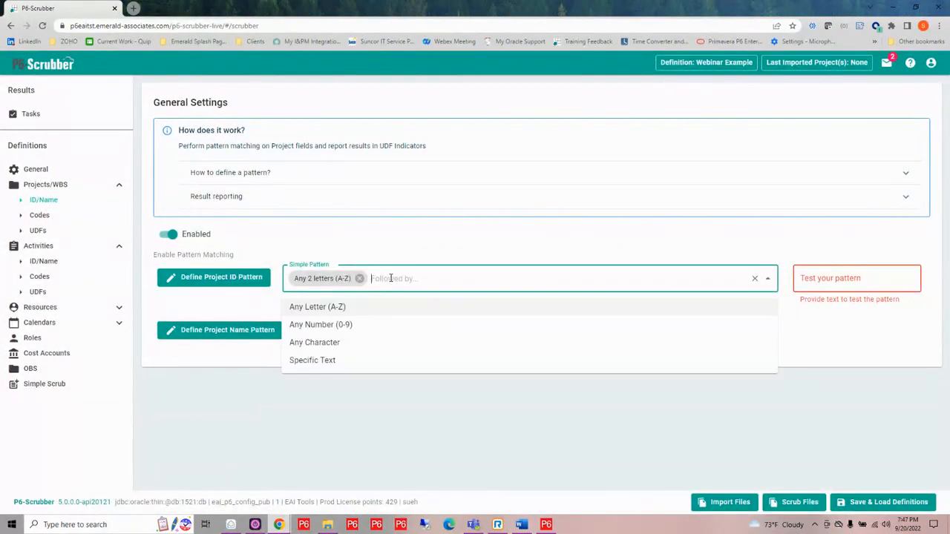
{"action": "left_click", "coordinate": [349, 326]}
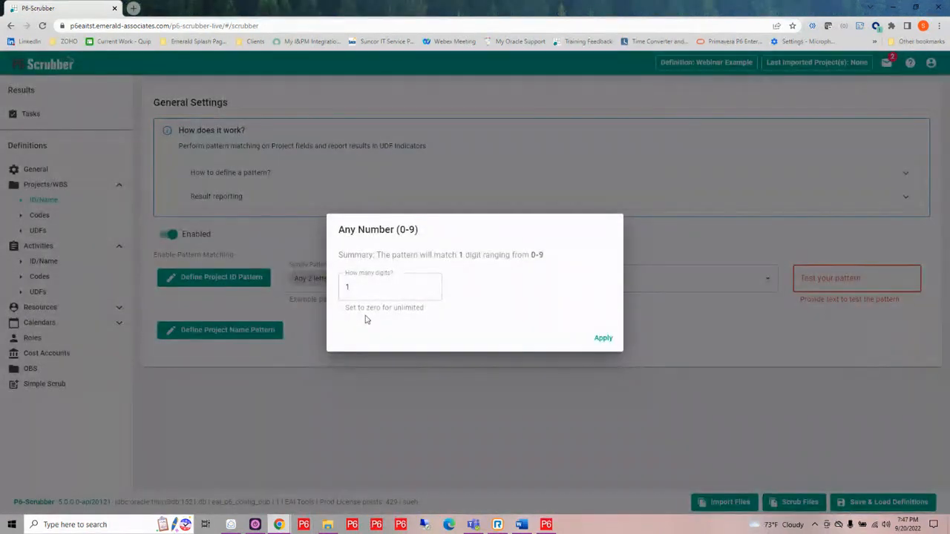
{"action": "left_click_drag", "start_coordinate": [358, 289], "coordinate": [343, 289]}
{"action": "type", "text": "5"}
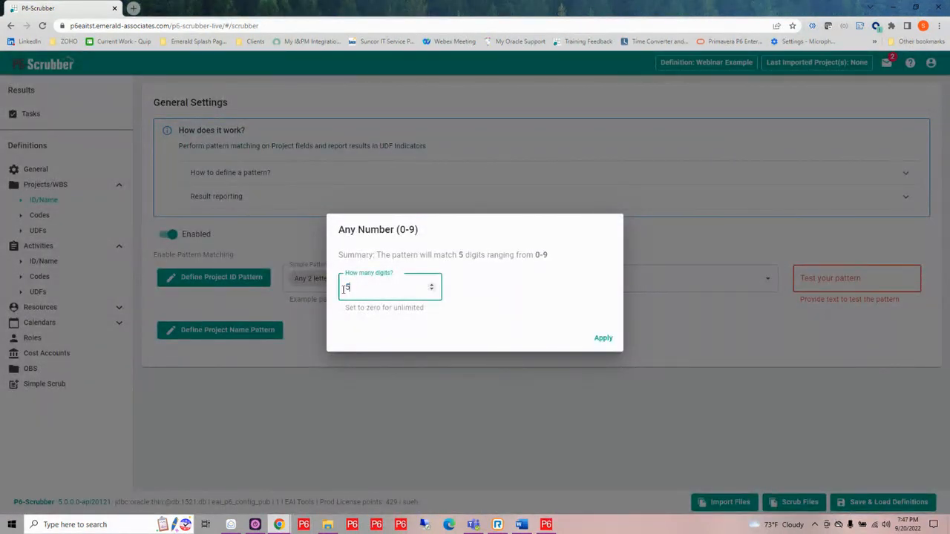
{"action": "left_click", "coordinate": [606, 339]}
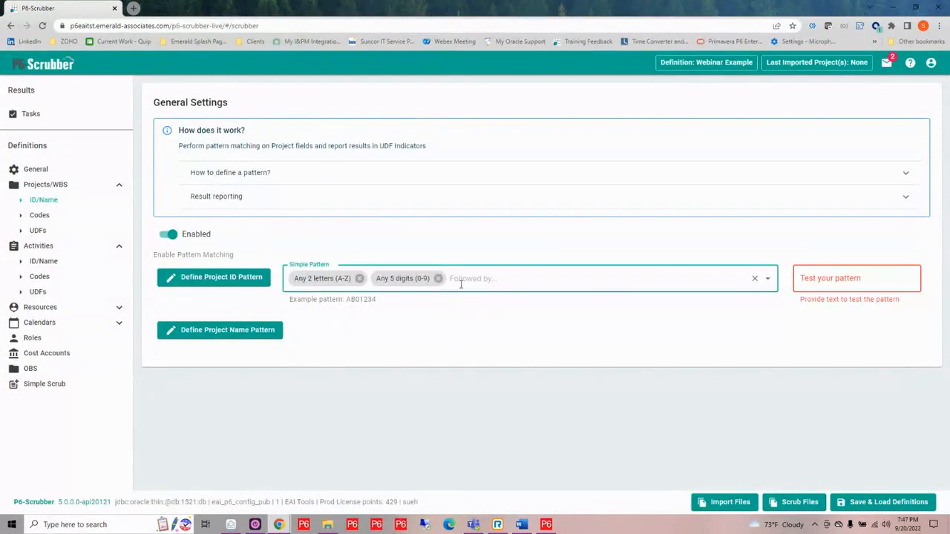
- Append the specific text "-" to the project ID pattern after the digits
{"action": "left_click", "coordinate": [458, 279]}
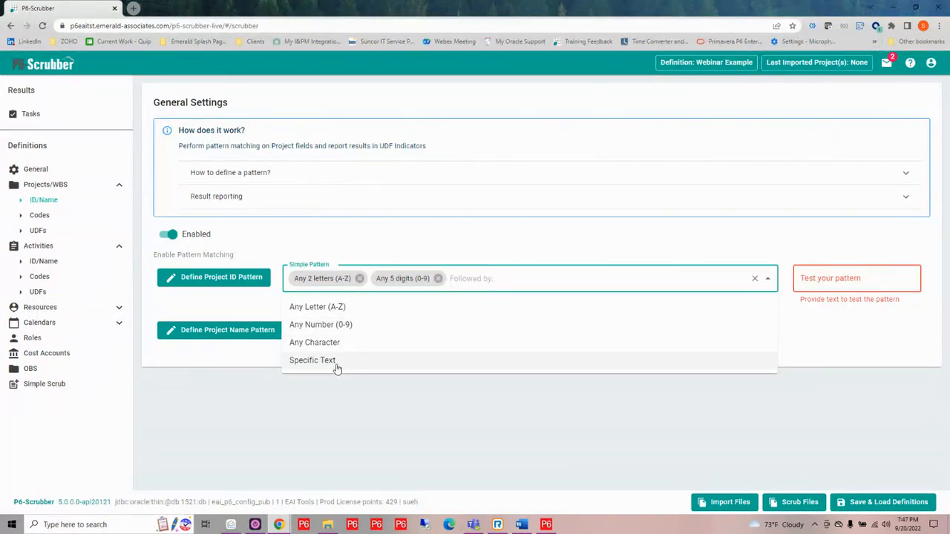
{"action": "left_click", "coordinate": [312, 359]}
{"action": "left_click", "coordinate": [366, 294]}
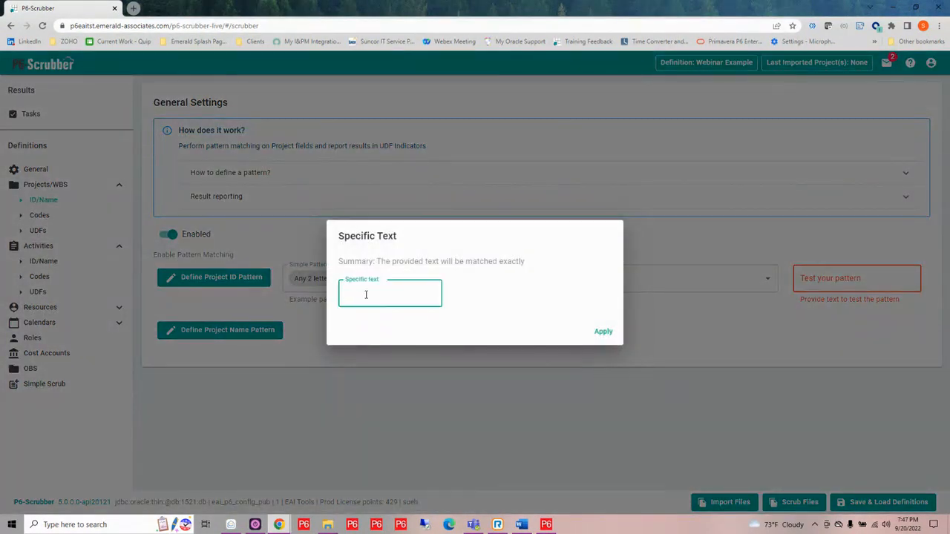
{"action": "type", "text": "-"}
{"action": "left_click", "coordinate": [603, 332]}
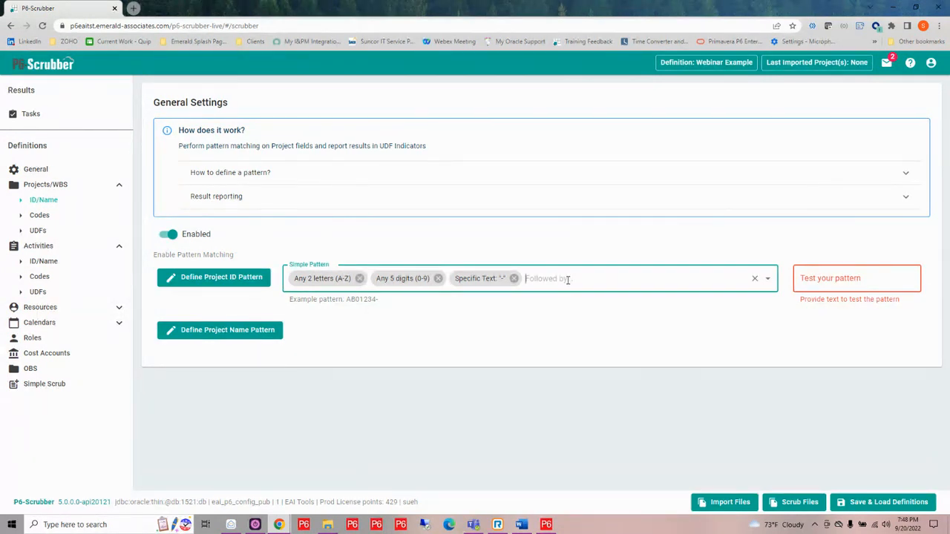
- Append an Any Character element to the project ID pattern with the character count set to 0 for unlimited
{"action": "left_click", "coordinate": [567, 280]}
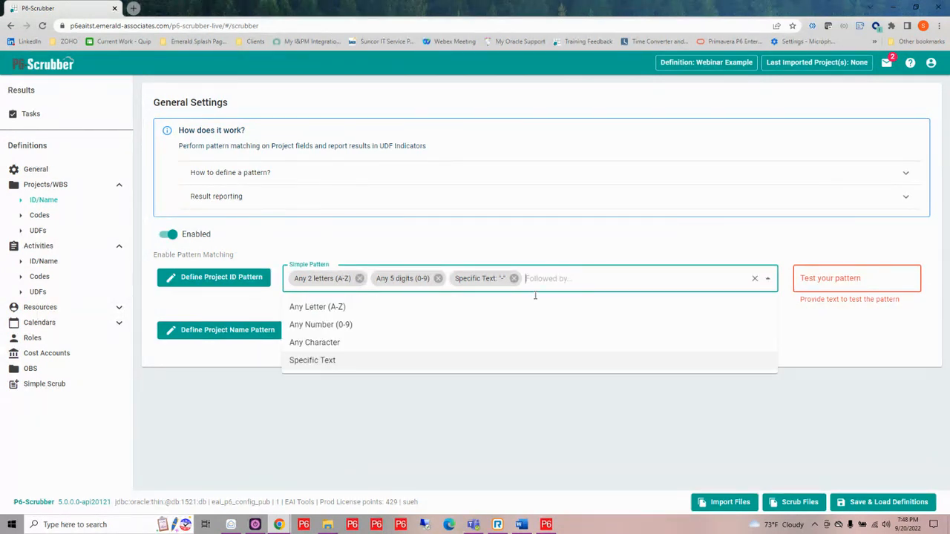
{"action": "left_click", "coordinate": [346, 343]}
{"action": "double_click", "coordinate": [343, 289]}
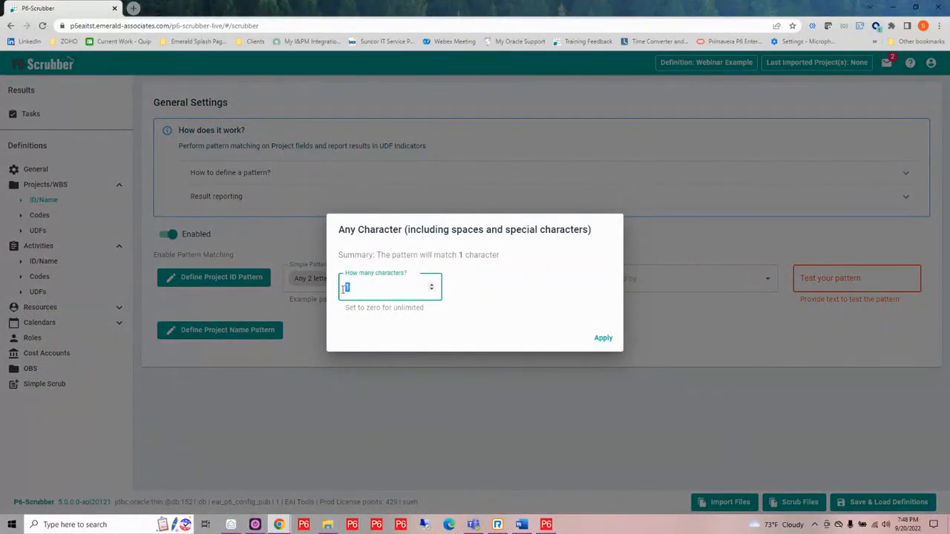
{"action": "type", "text": "0"}
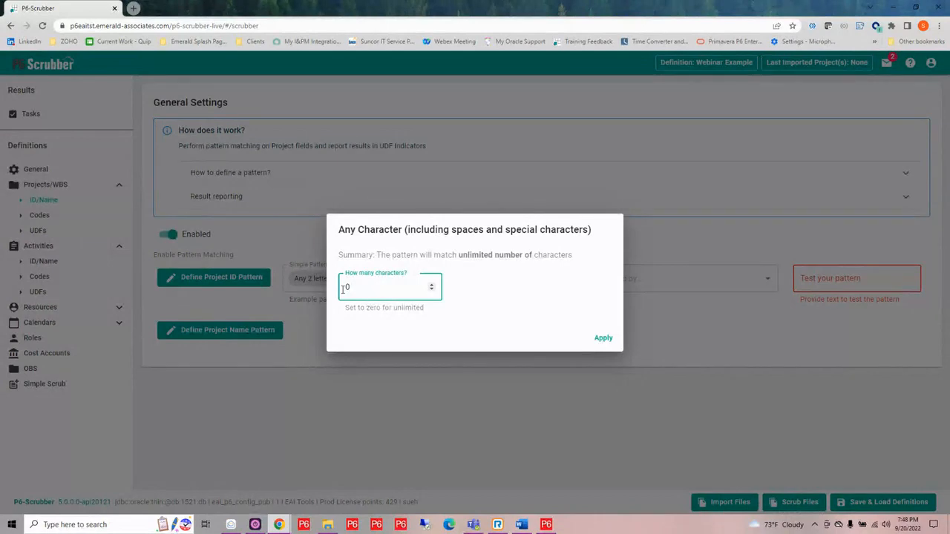
{"action": "left_click", "coordinate": [605, 339]}
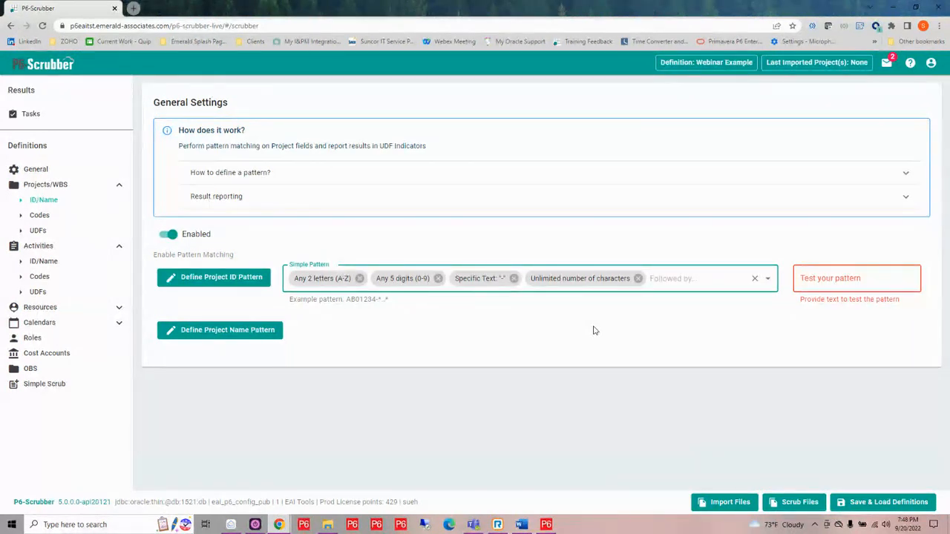
- Test the project ID pattern with the text "SC02080-res-SCRUB"
{"action": "left_click", "coordinate": [824, 283]}
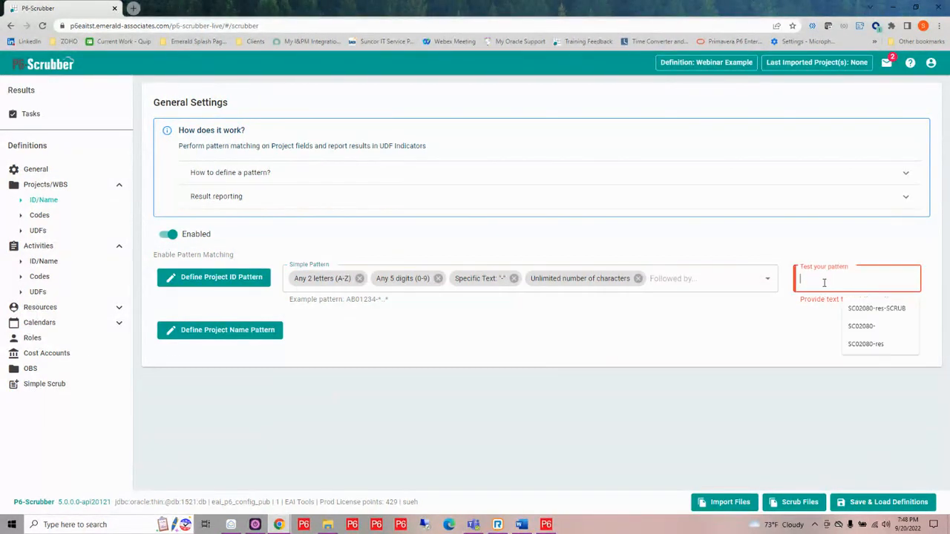
{"action": "left_click", "coordinate": [860, 307]}
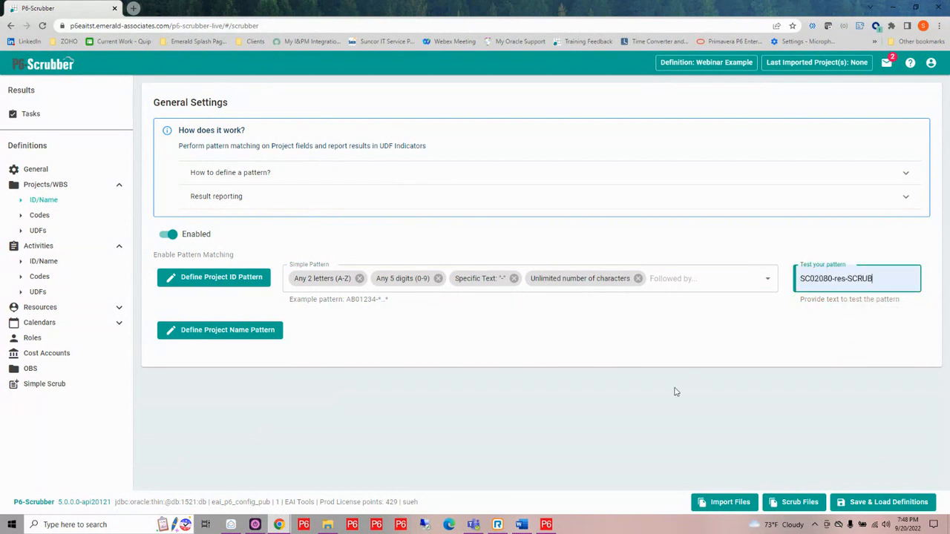